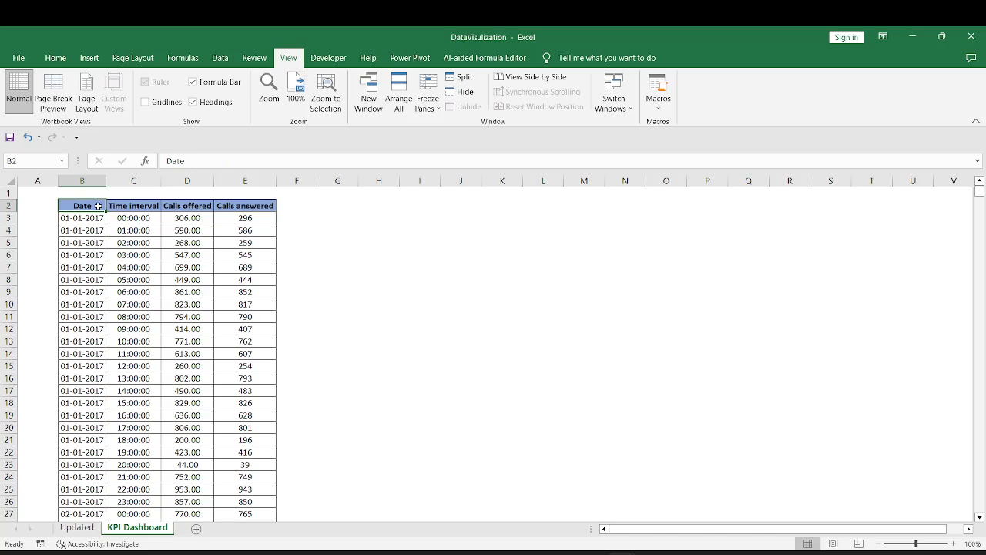
Turn on filters for the table's header row and check which years the Date filter lists
{"action": "key", "text": "alt+d"}
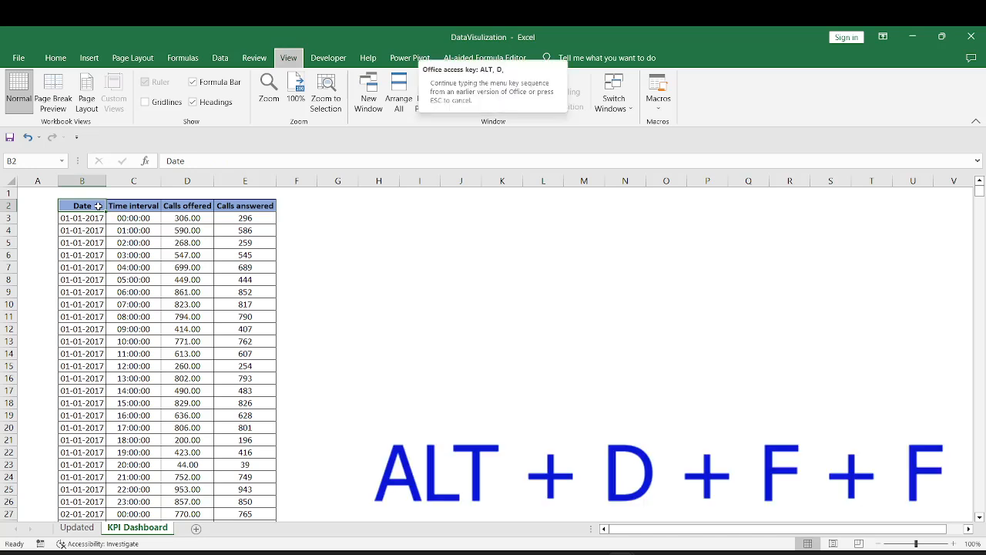
{"action": "key", "text": "f"}
{"action": "key", "text": "f"}
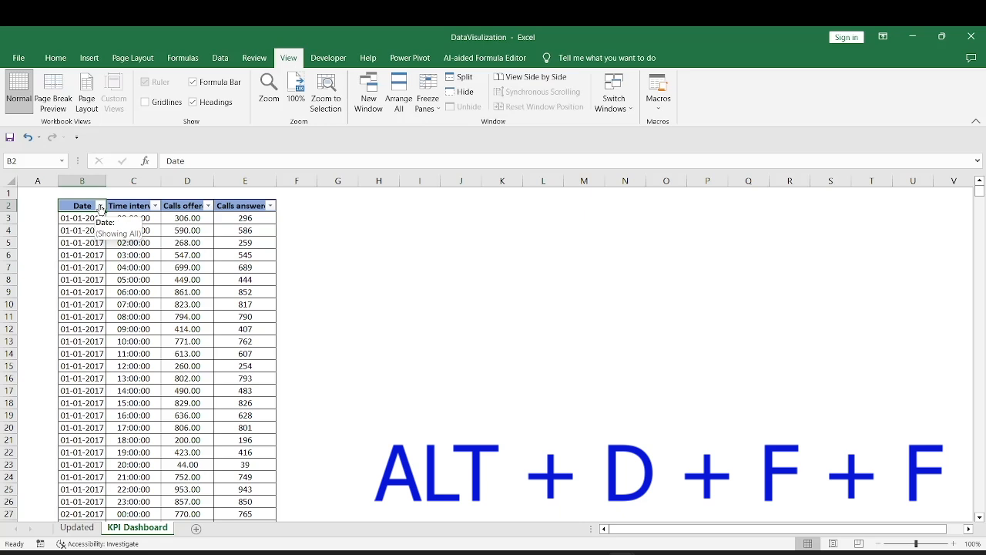
{"action": "left_click", "coordinate": [100, 206]}
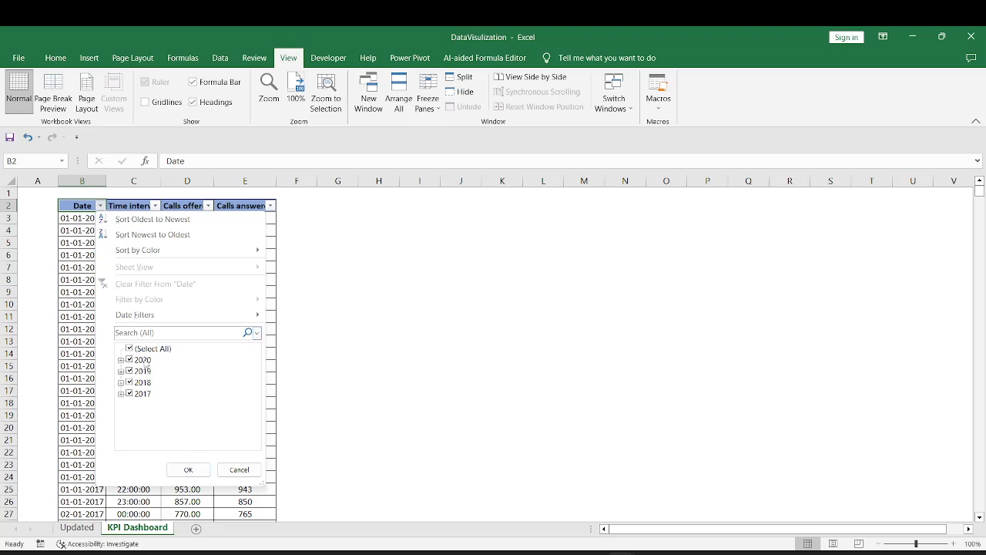
{"action": "left_click", "coordinate": [188, 469]}
Examine the dates down to the last record, the hourly intervals, and the calls offered and answered per interval
{"action": "left_click", "coordinate": [83, 220]}
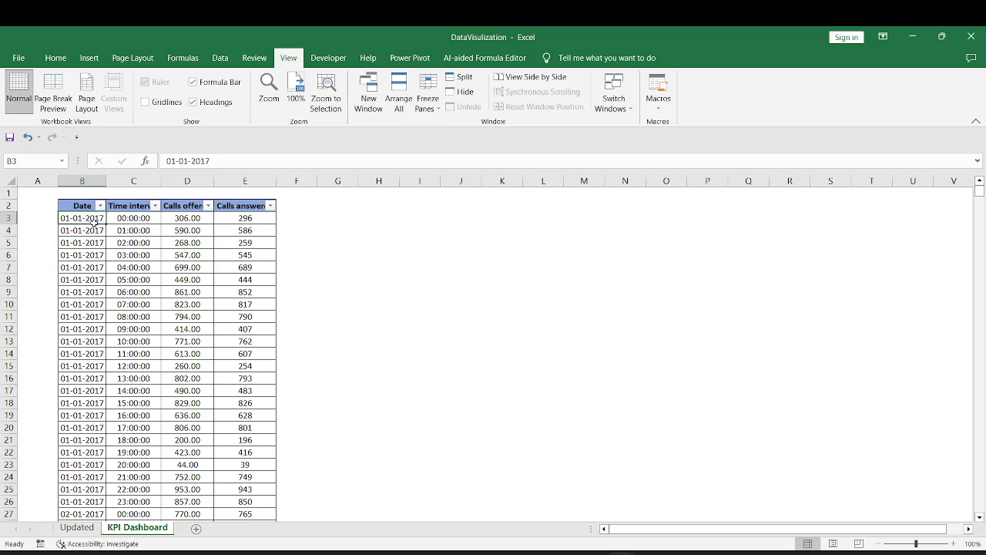
{"action": "left_click_drag", "start_coordinate": [94, 221], "coordinate": [85, 439]}
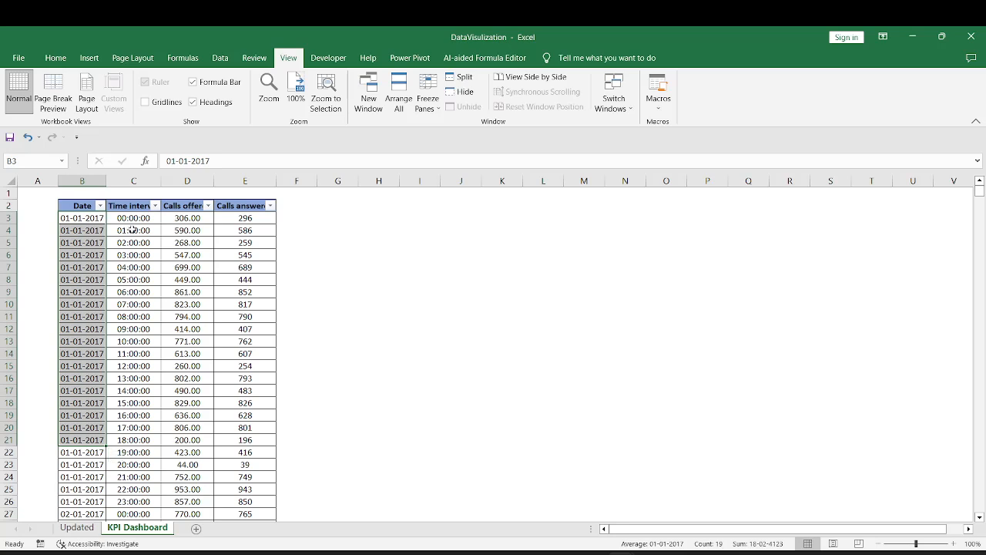
{"action": "left_click_drag", "start_coordinate": [132, 219], "coordinate": [131, 501]}
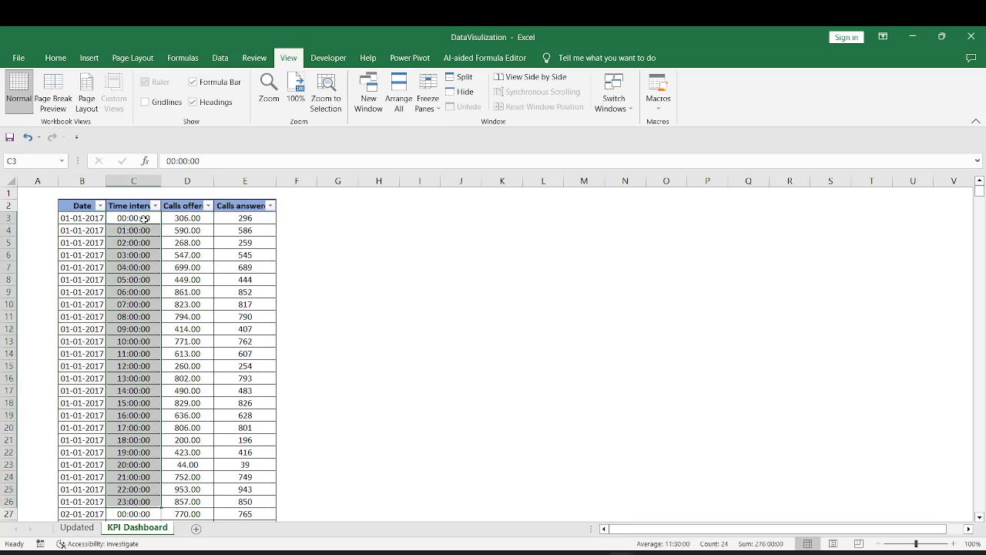
{"action": "left_click", "coordinate": [93, 218]}
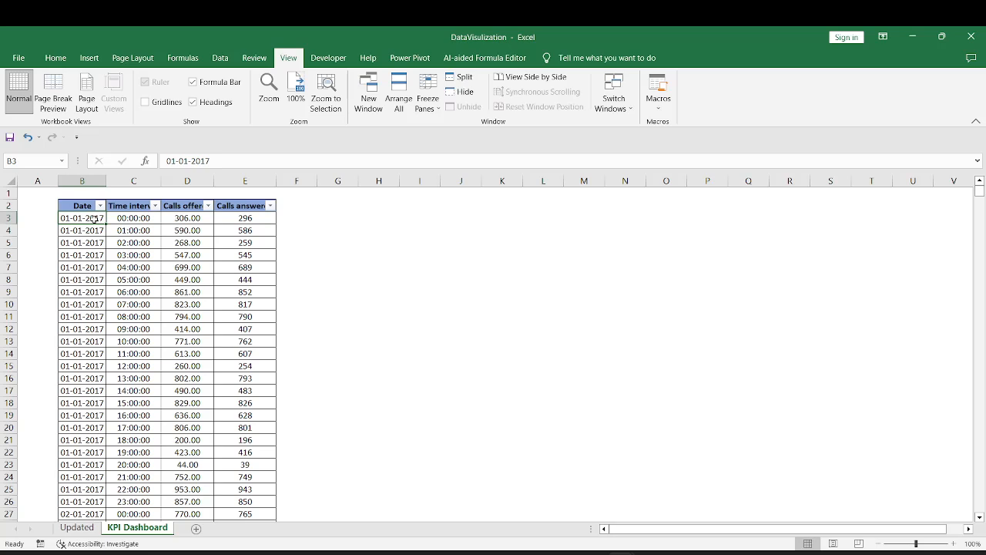
{"action": "left_click_drag", "start_coordinate": [93, 218], "coordinate": [120, 501]}
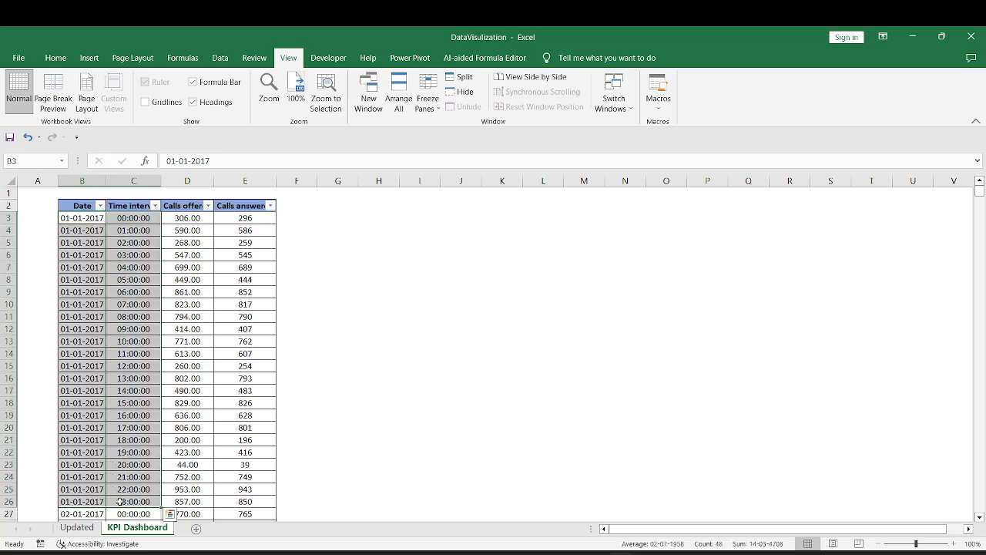
{"action": "key", "text": "ctrl+Down"}
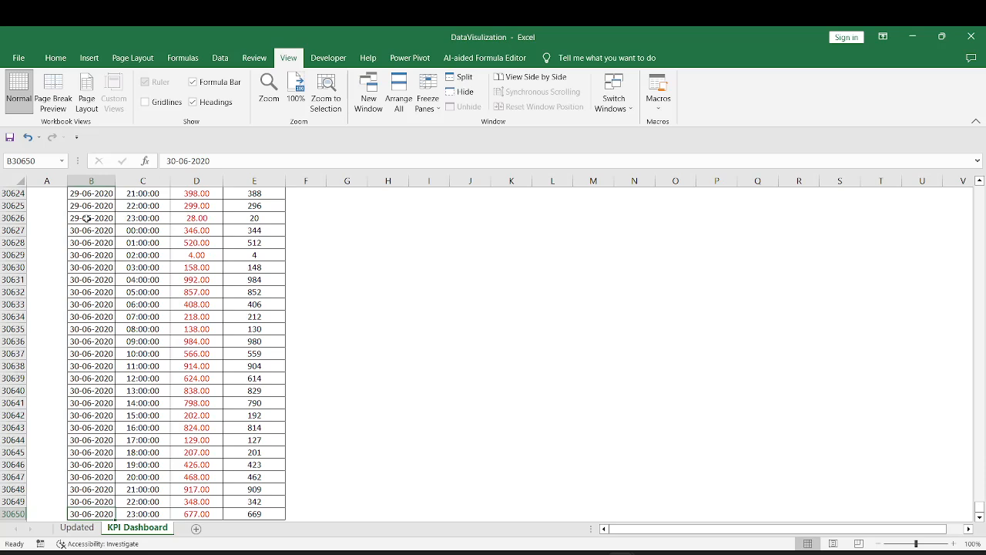
{"action": "key", "text": "ctrl+Up"}
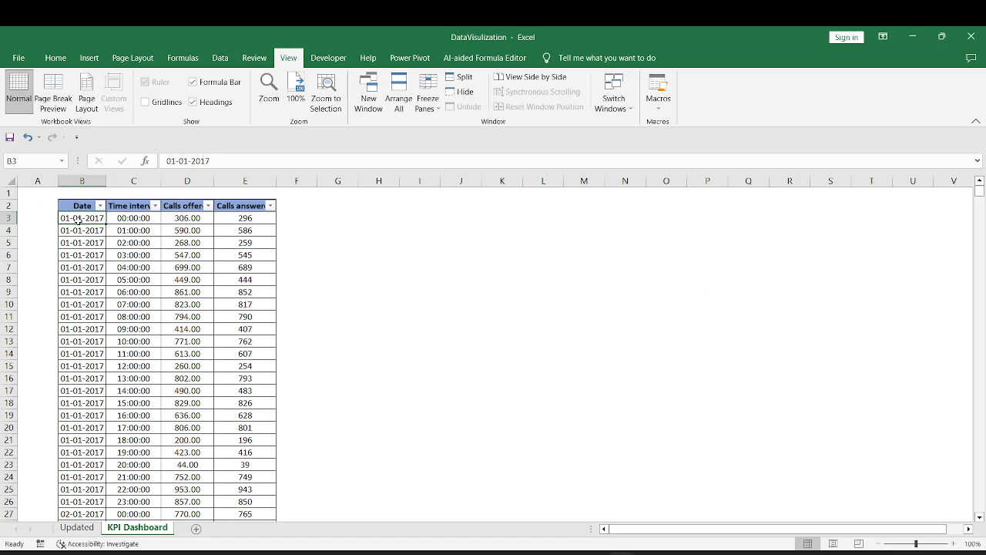
{"action": "left_click_drag", "start_coordinate": [128, 218], "coordinate": [128, 503]}
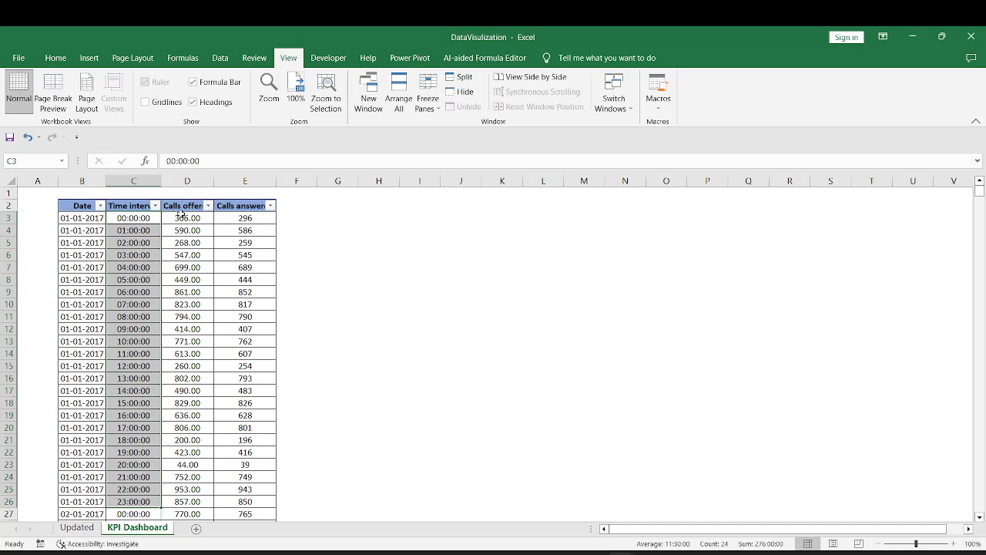
{"action": "left_click_drag", "start_coordinate": [182, 218], "coordinate": [135, 216]}
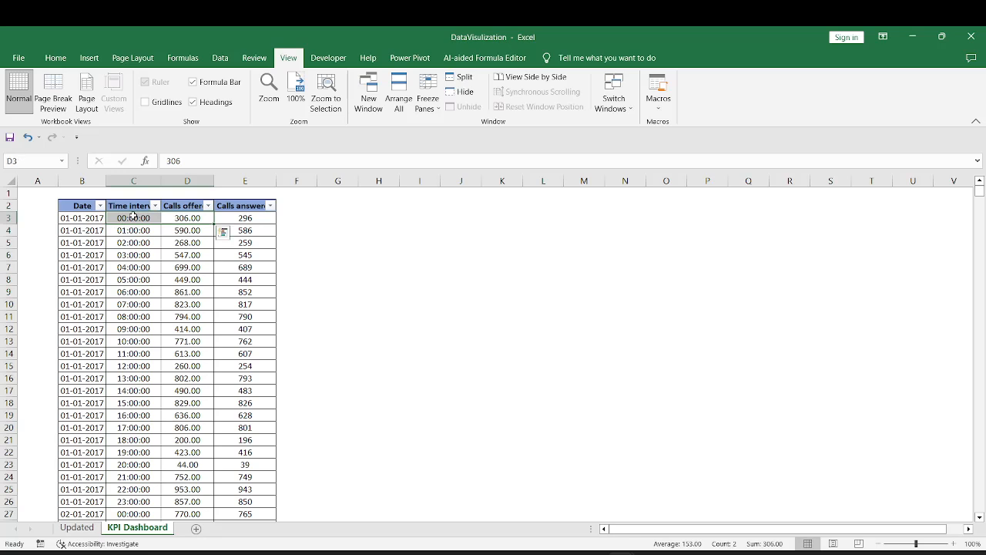
{"action": "left_click_drag", "start_coordinate": [256, 218], "coordinate": [137, 219]}
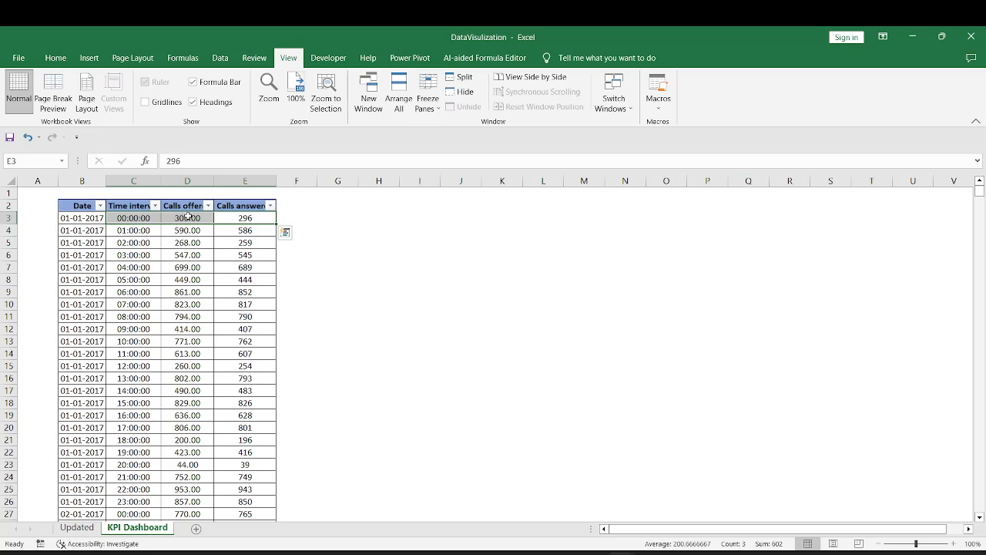
{"action": "left_click", "coordinate": [187, 217]}
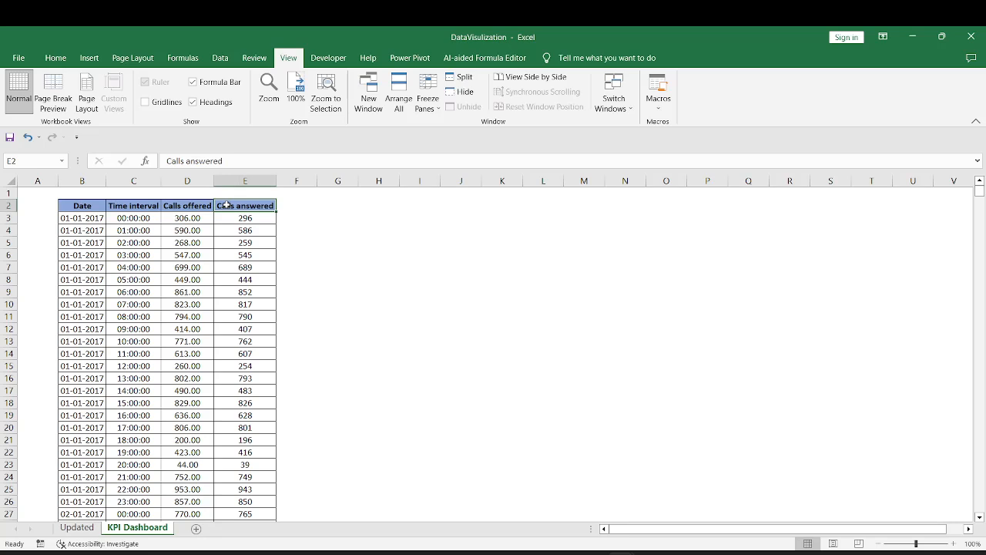
Add a MONTHS column heading in cell F2, next to Calls answered
{"action": "key", "text": "Right"}
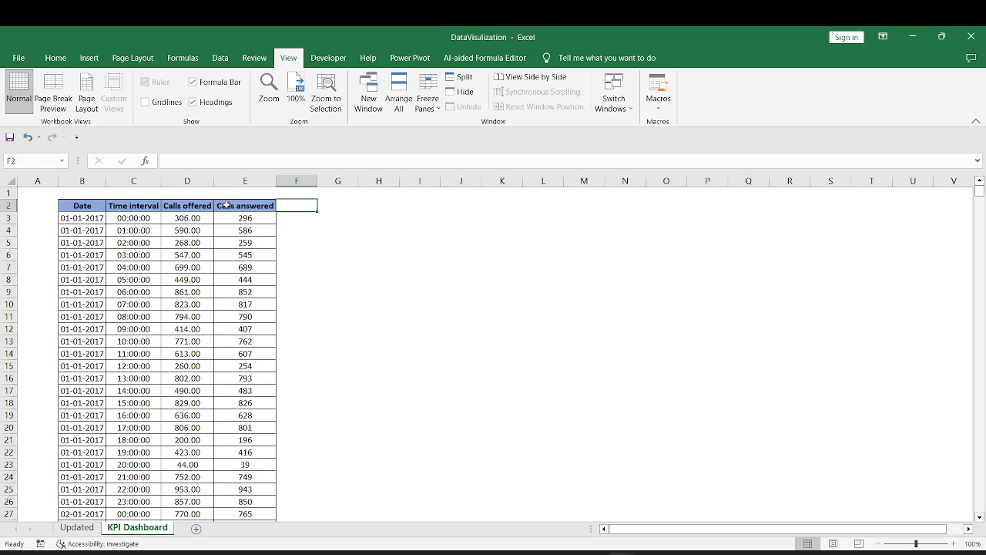
{"action": "type", "text": "MONTHS"}
{"action": "key", "text": "Return"}
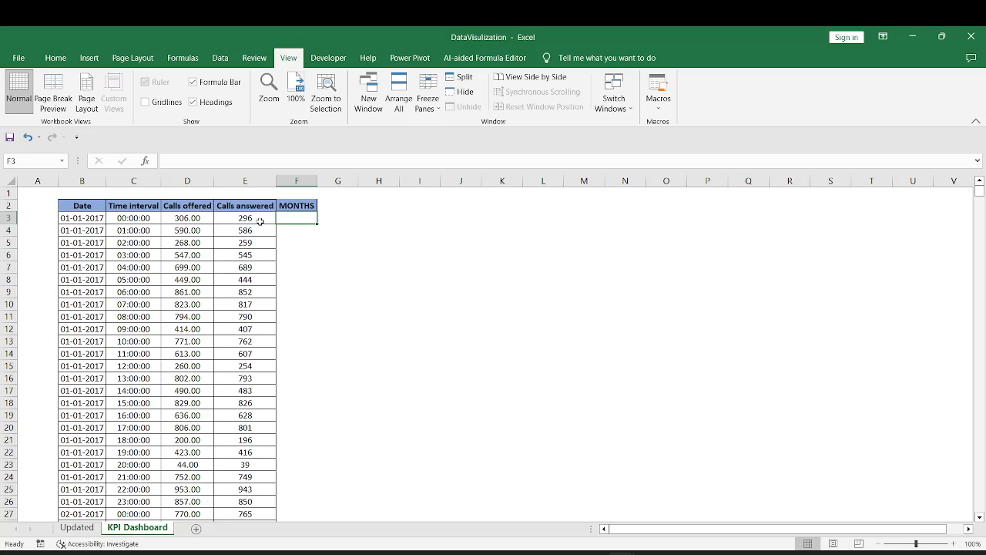
Enter =TEXT(B3,"Mmm") in F3 and fill the formula down the whole MONTHS column
{"action": "type", "text": "=TEXT("}
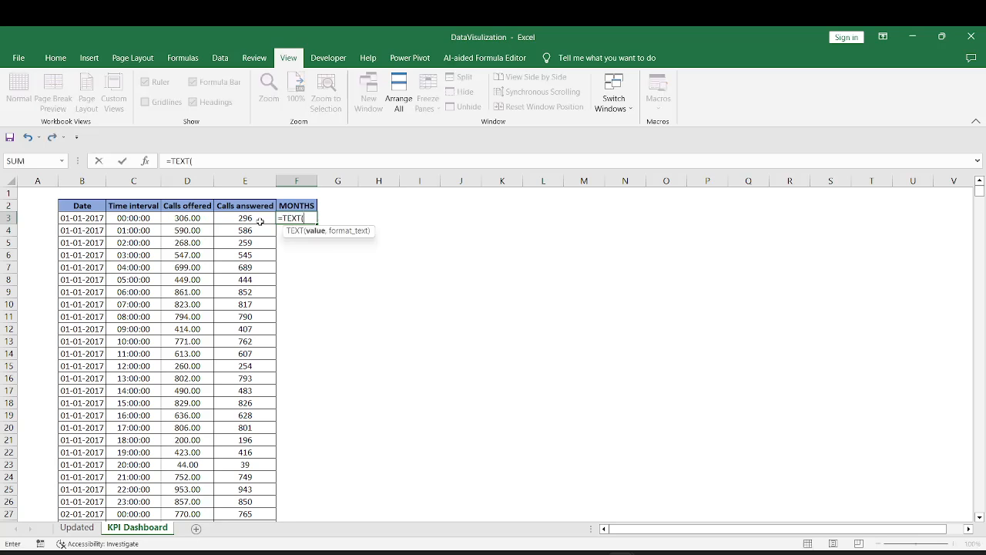
{"action": "left_click", "coordinate": [95, 218]}
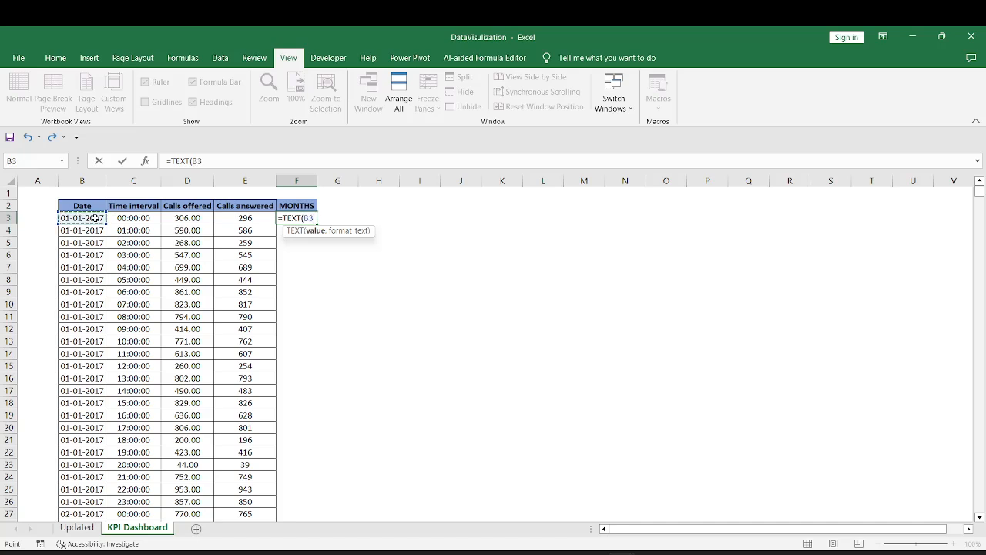
{"action": "type", "text": ","}
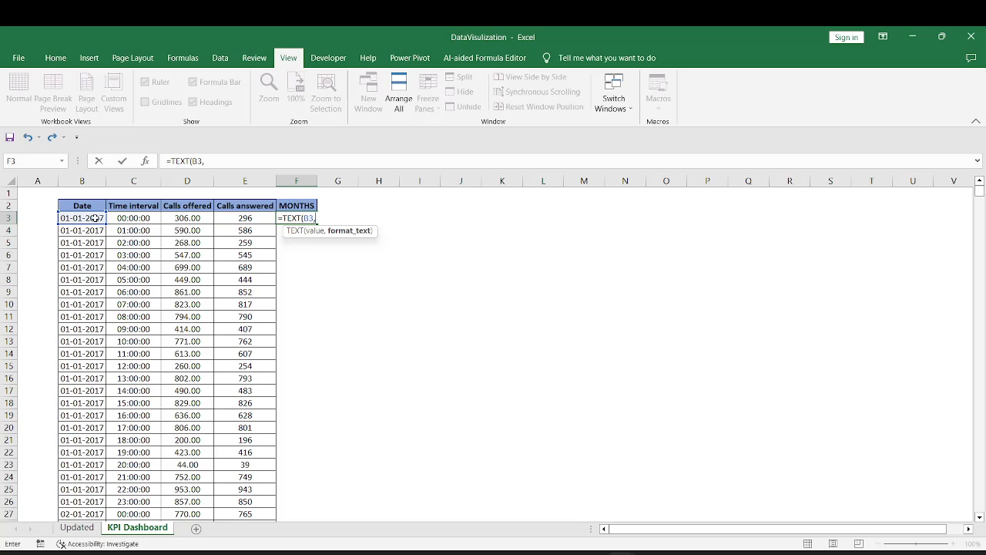
{"action": "type", "text": "\"mmm"}
{"action": "key", "text": "BackSpace"}
{"action": "key", "text": "BackSpace"}
{"action": "key", "text": "BackSpace"}
{"action": "type", "text": "M"}
{"action": "type", "text": "mm"}
{"action": "type", "text": "\""}
{"action": "type", "text": "\""}
{"action": "type", "text": ")"}
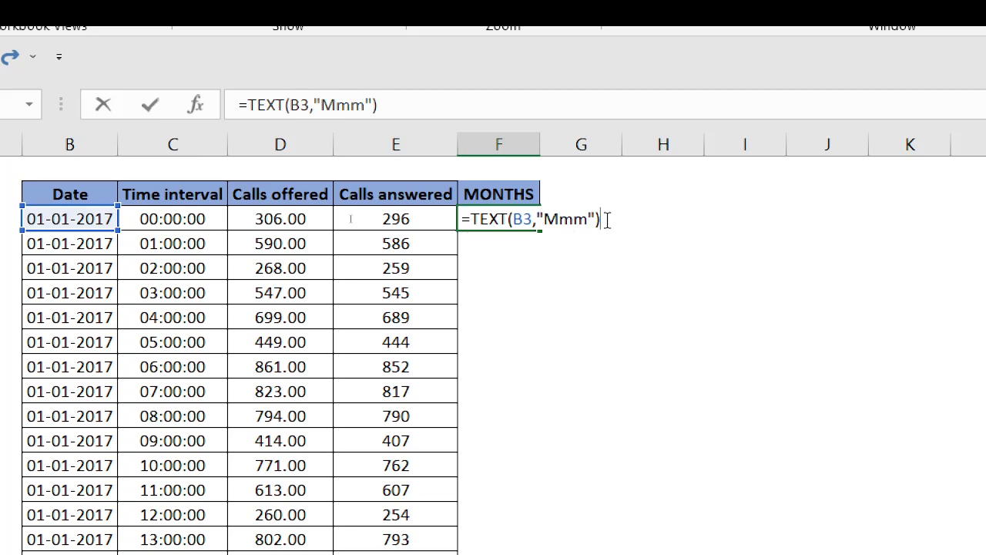
{"action": "key", "text": "Return"}
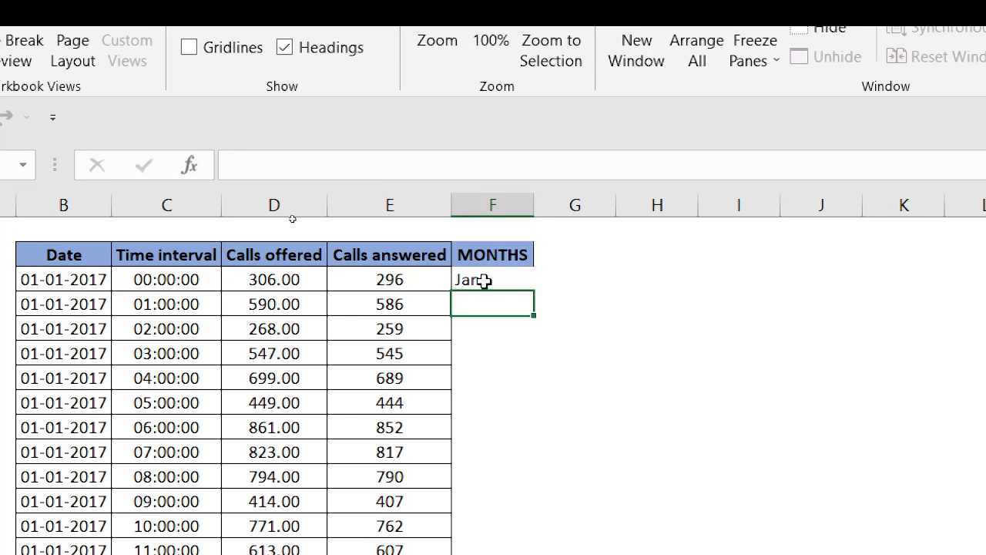
{"action": "left_click", "coordinate": [512, 281]}
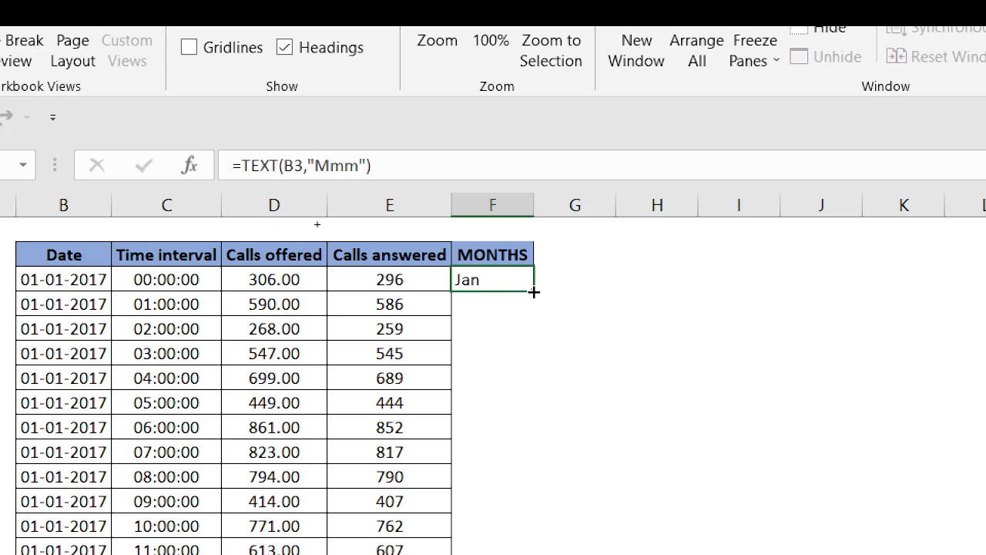
{"action": "double_click", "coordinate": [534, 292]}
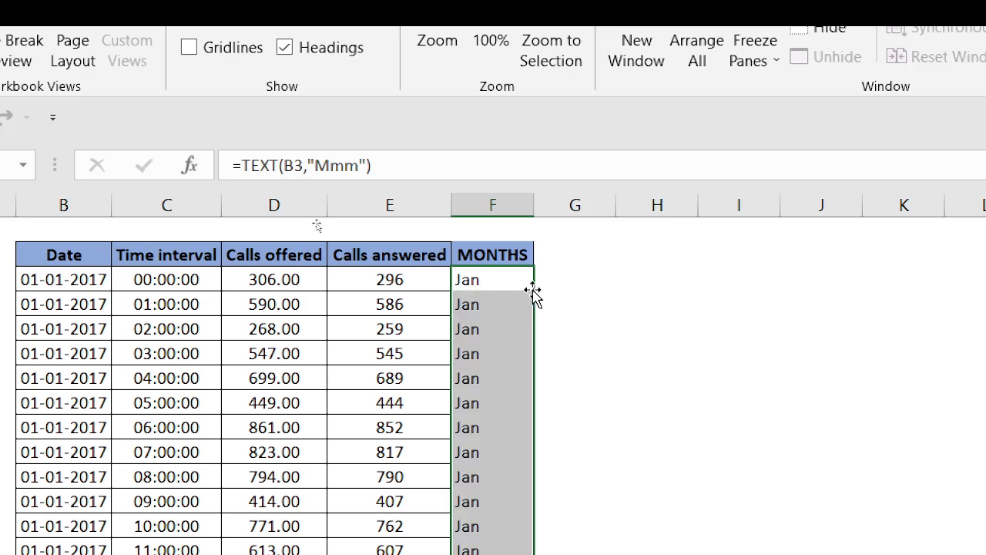
Turn on the header filters and review all month entries in the MONTHS filter list, leaving every month selected
{"action": "left_click", "coordinate": [494, 254]}
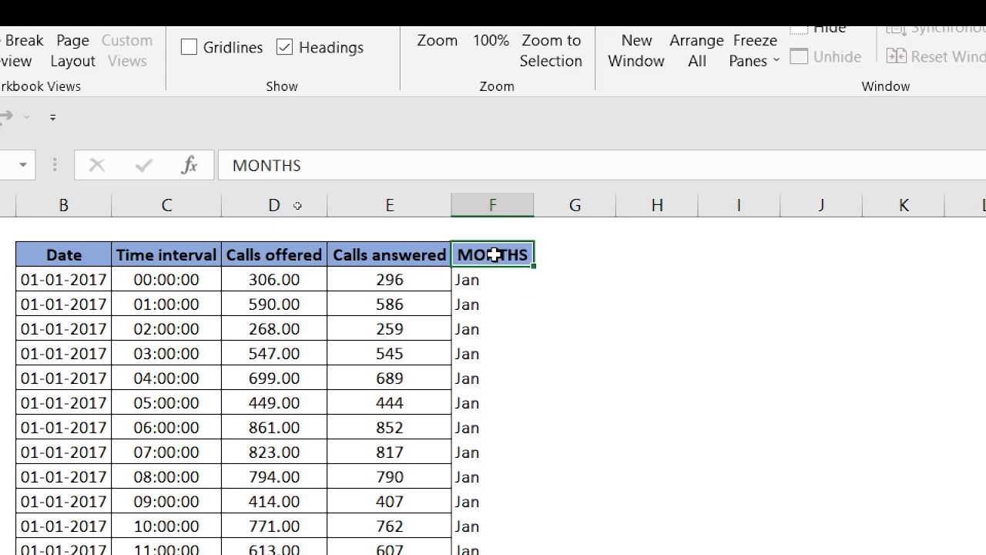
{"action": "key", "text": "alt"}
{"action": "key", "text": "d"}
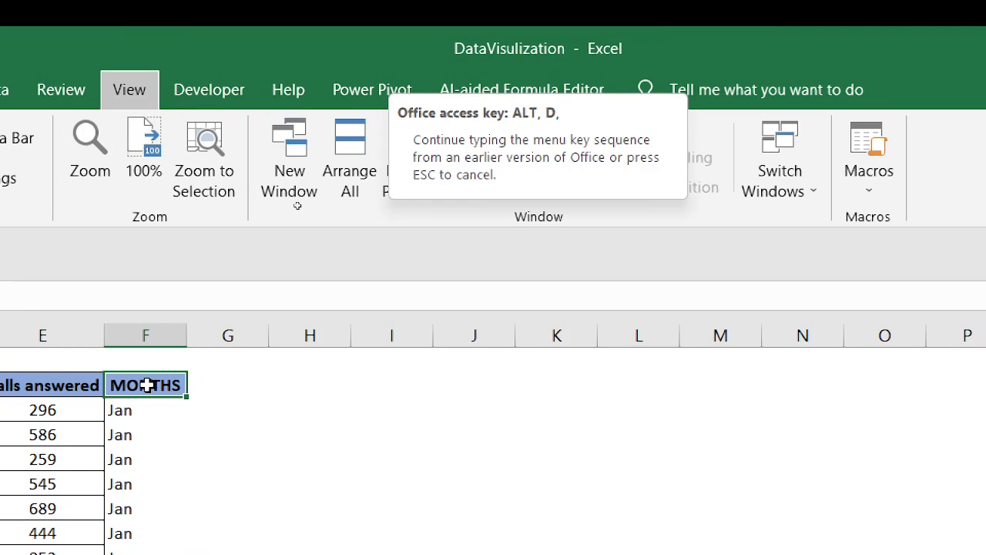
{"action": "key", "text": "f"}
{"action": "key", "text": "f"}
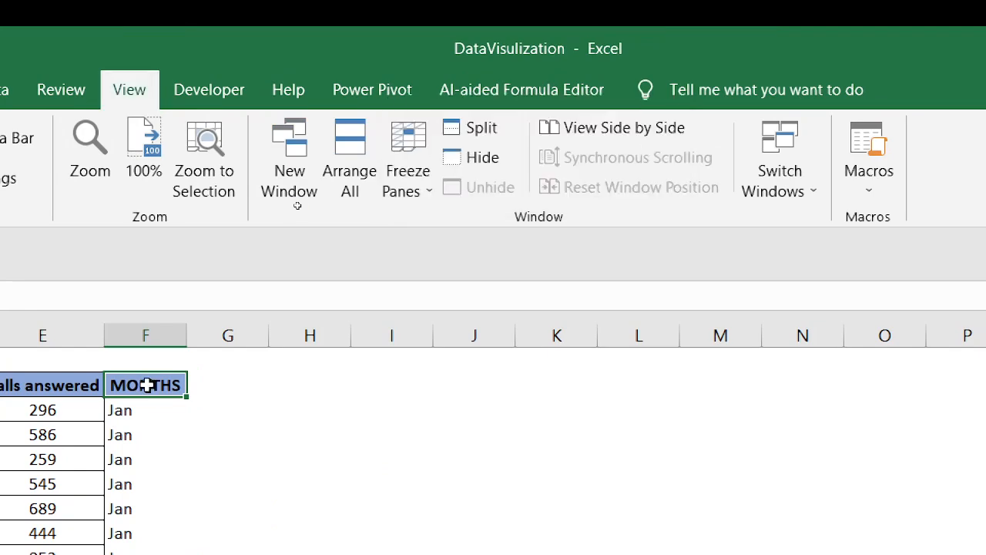
{"action": "left_click", "coordinate": [178, 384]}
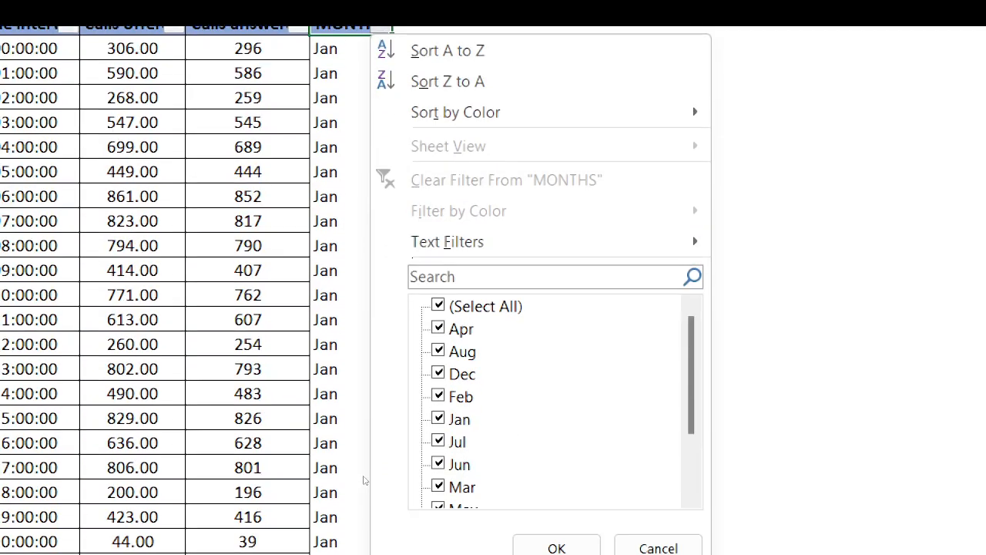
{"action": "left_click_drag", "start_coordinate": [692, 322], "coordinate": [693, 478]}
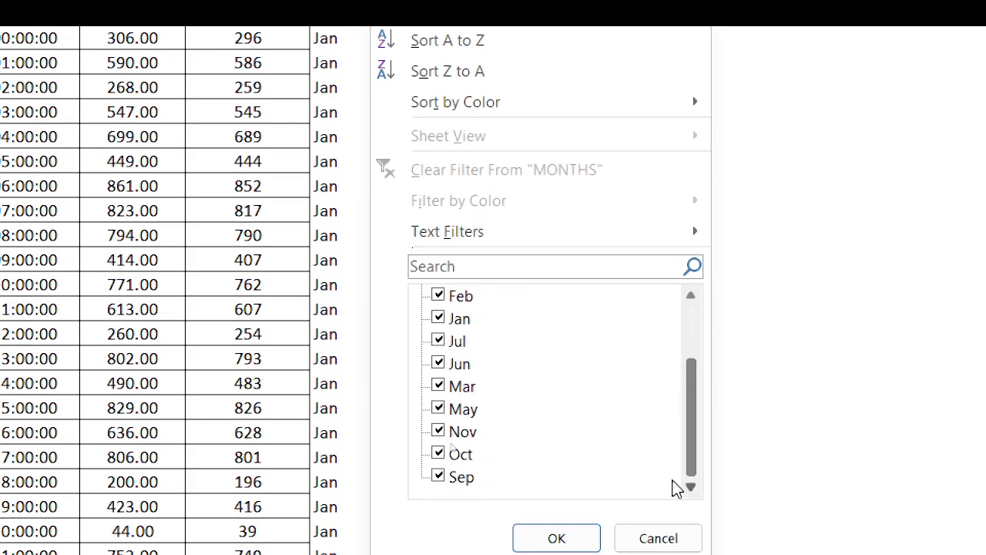
{"action": "left_click", "coordinate": [551, 540]}
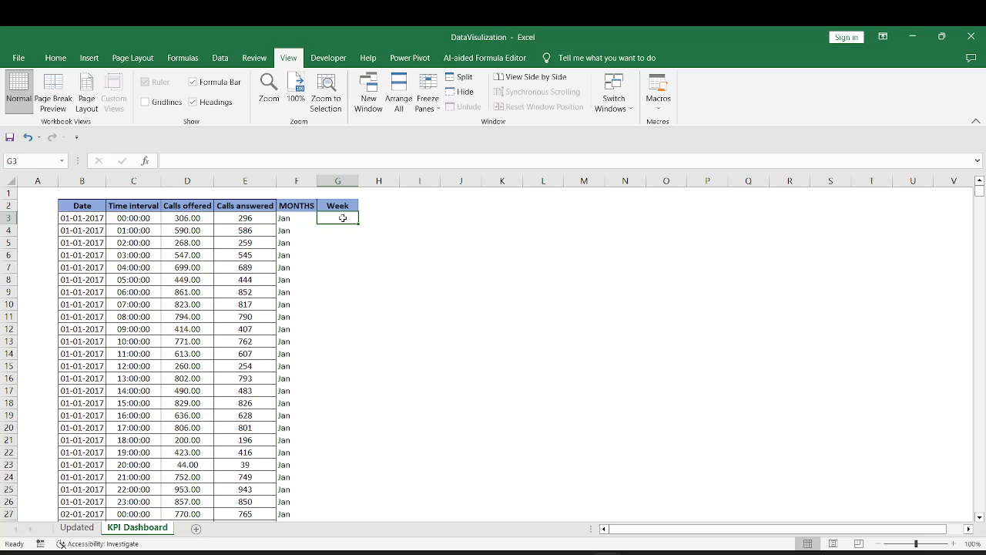
Enter =WEEKNUM(B3,2) in G3, with weeks beginning on Monday, and fill the formula down the whole Week column
{"action": "type", "text": "=w"}
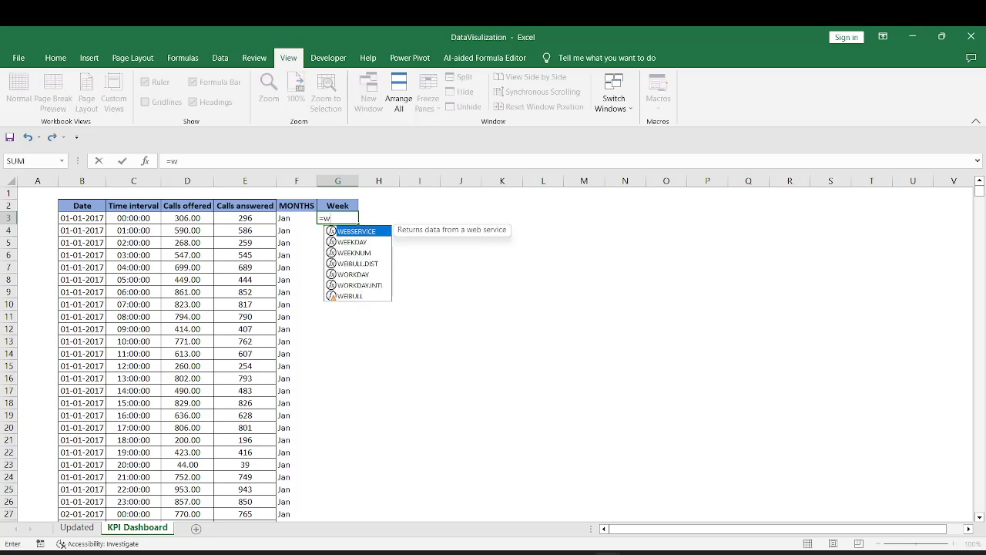
{"action": "type", "text": "e"}
{"action": "key", "text": "Down"}
{"action": "key", "text": "Down"}
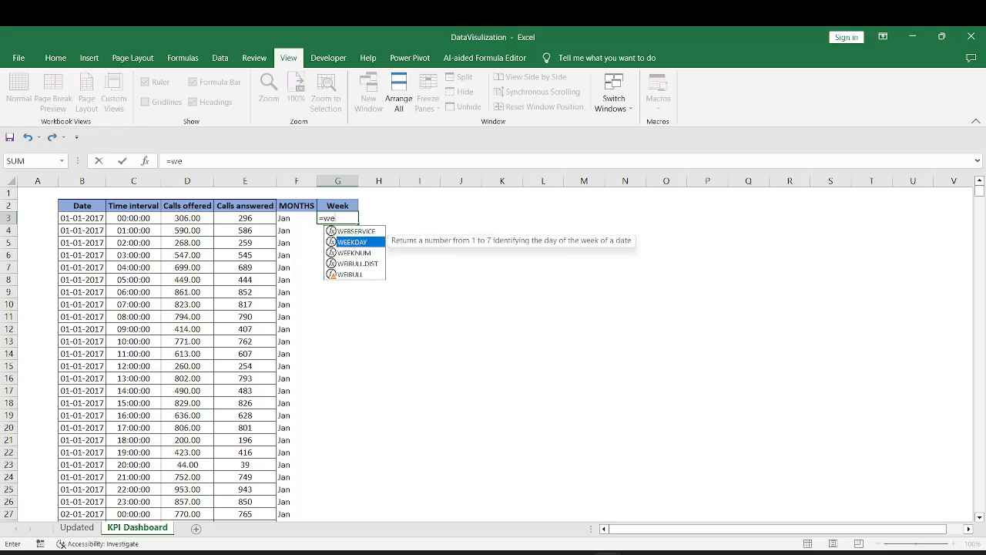
{"action": "key", "text": "Tab"}
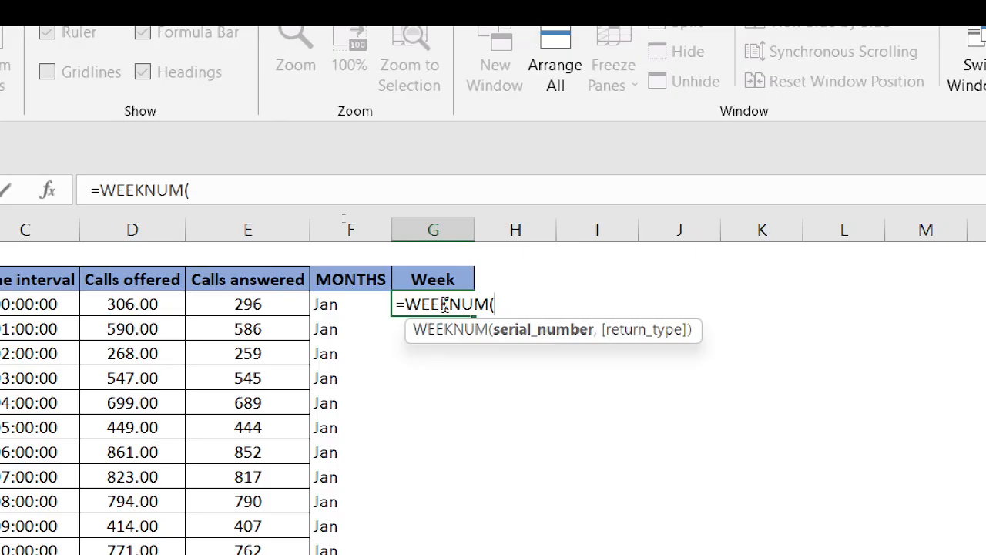
{"action": "left_click", "coordinate": [73, 302]}
{"action": "type", "text": ","}
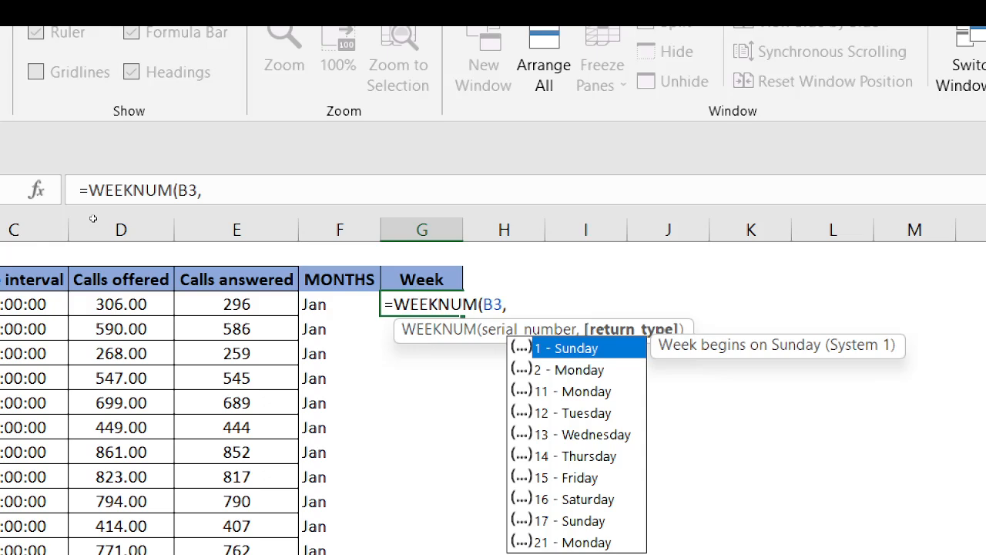
{"action": "key", "text": "Down"}
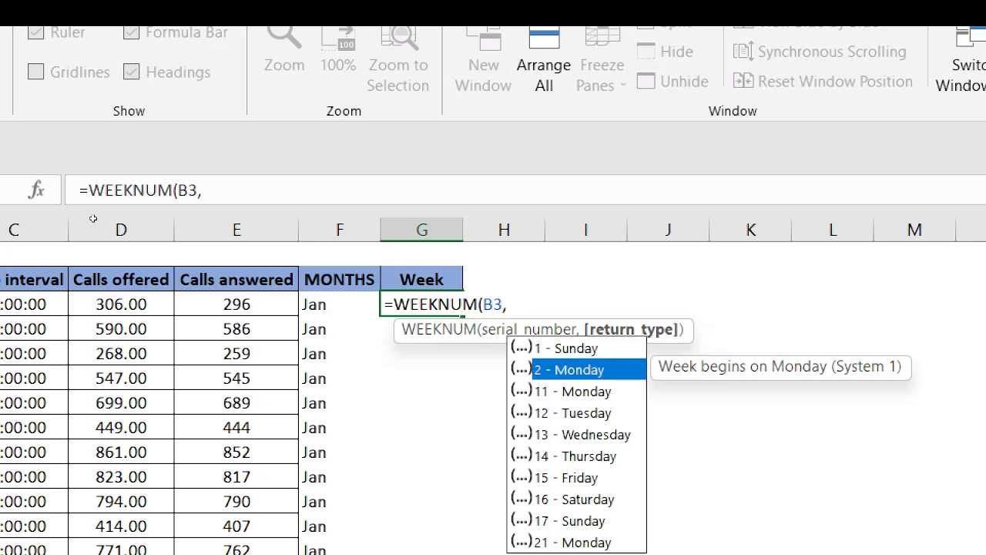
{"action": "key", "text": "Tab"}
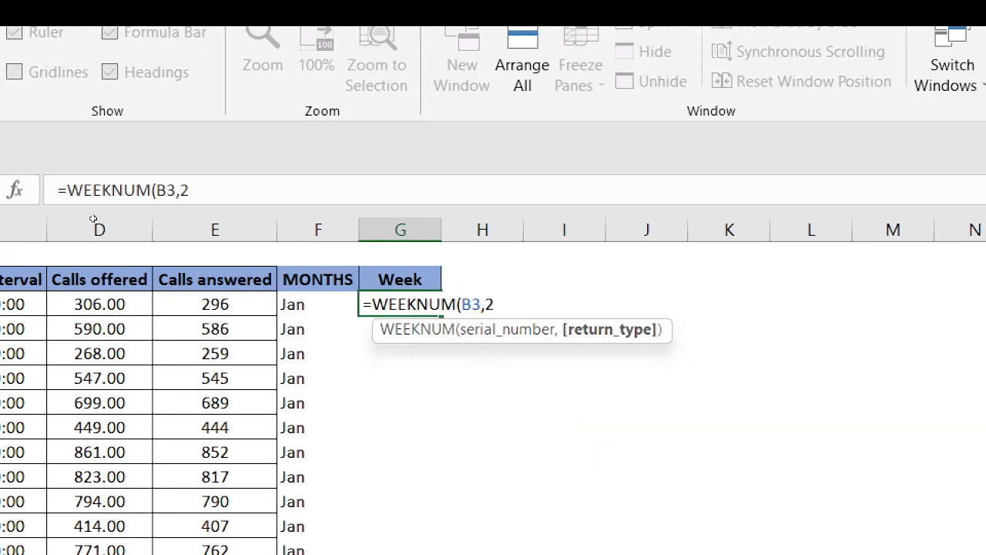
{"action": "type", "text": ")"}
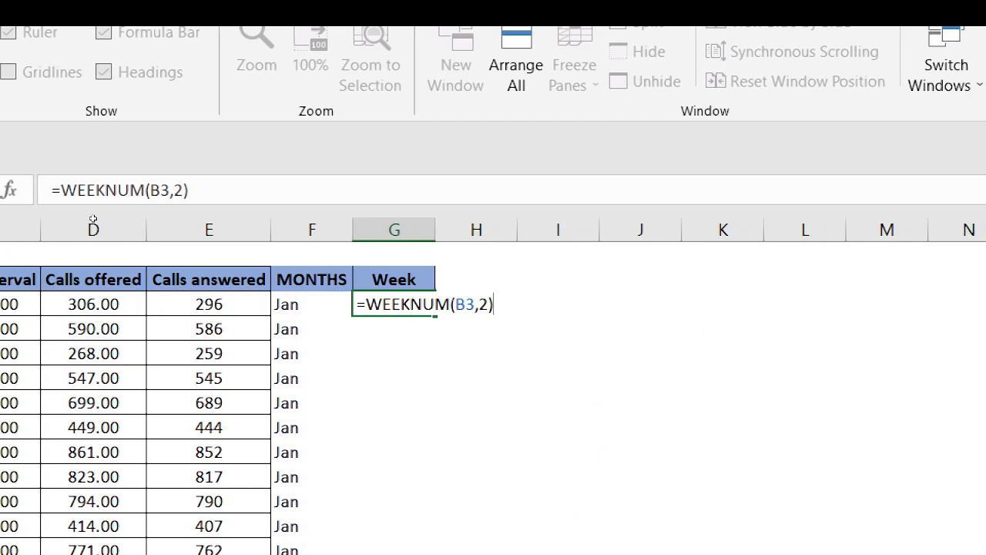
{"action": "key", "text": "Return"}
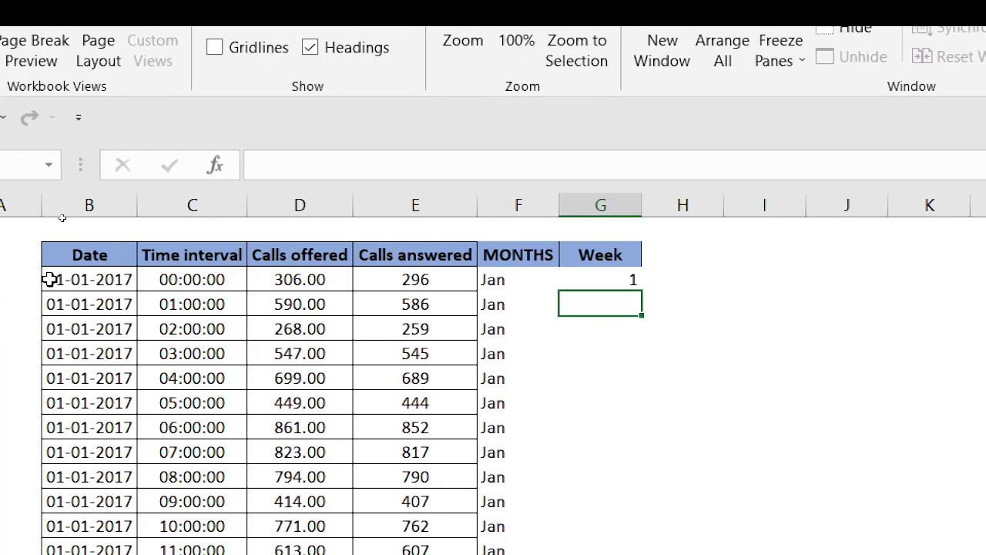
{"action": "left_click", "coordinate": [601, 274]}
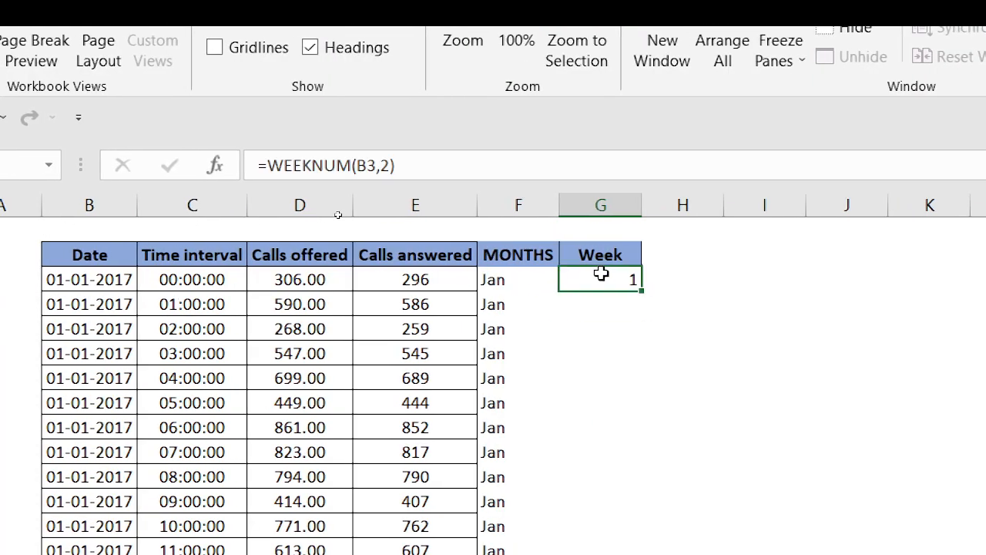
{"action": "double_click", "coordinate": [641, 291]}
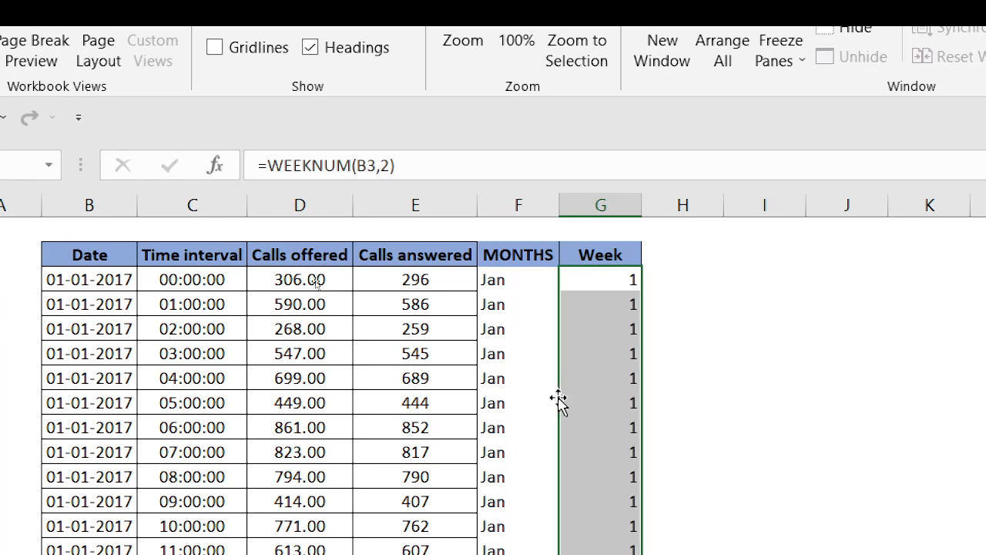
Turn on the header filters and review all week numbers in the Week filter list, leaving every week selected
{"action": "left_click", "coordinate": [587, 253]}
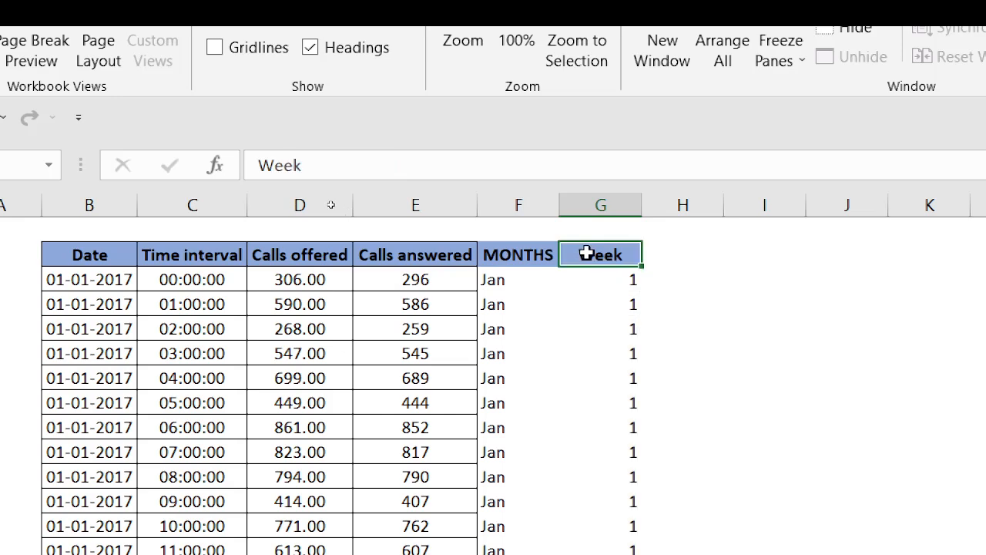
{"action": "key", "text": "alt+d"}
{"action": "key", "text": "f"}
{"action": "key", "text": "f"}
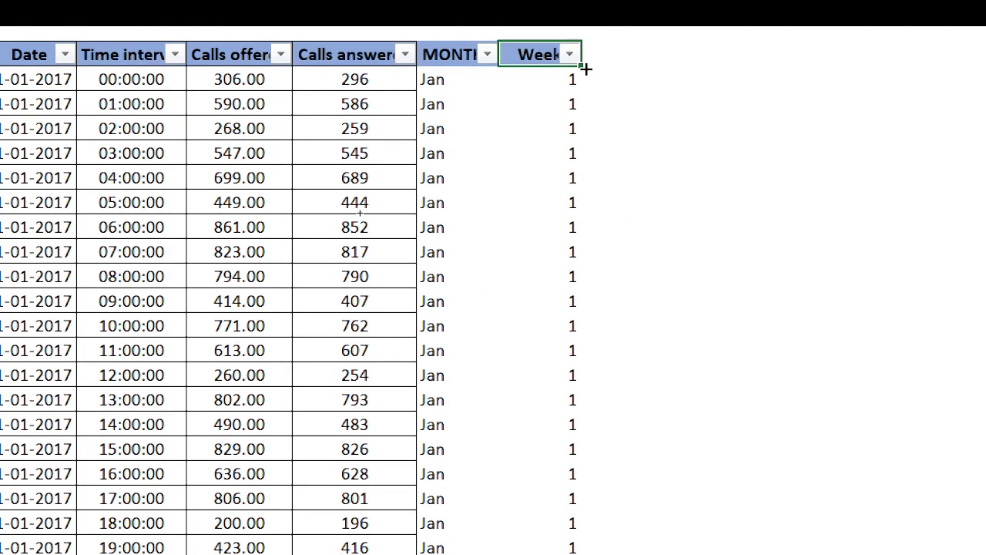
{"action": "left_click", "coordinate": [570, 57]}
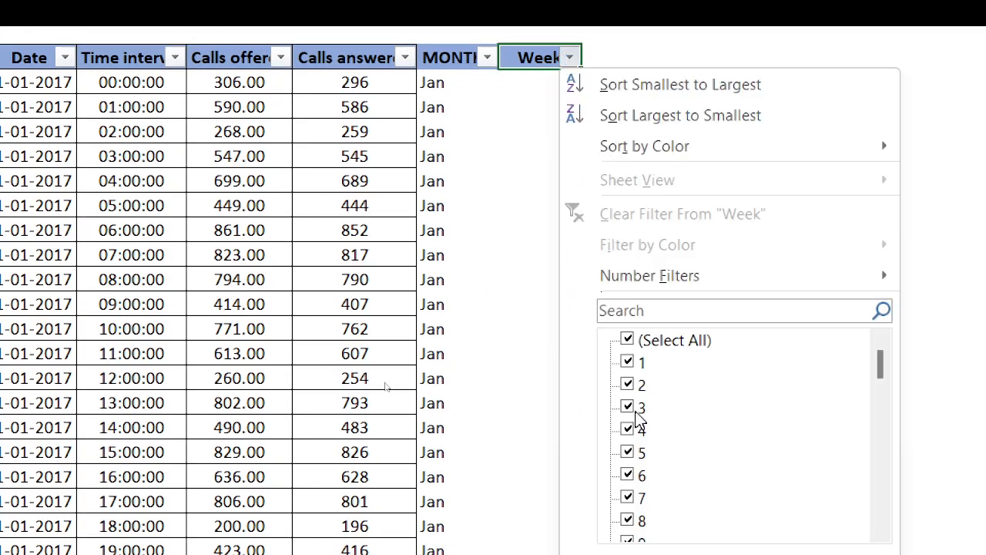
{"action": "left_click_drag", "start_coordinate": [886, 356], "coordinate": [890, 546]}
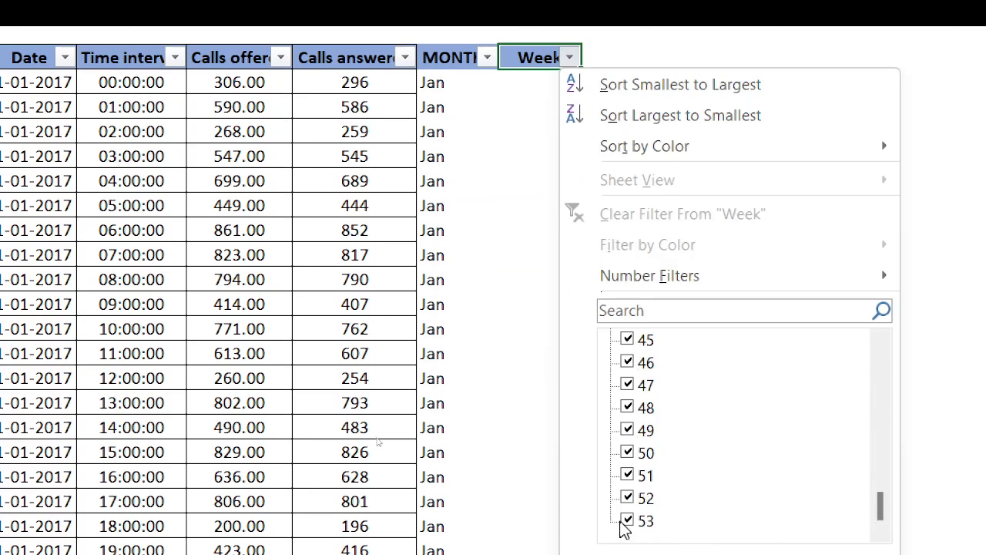
{"action": "left_click_drag", "start_coordinate": [880, 508], "coordinate": [880, 529]}
{"action": "left_click", "coordinate": [610, 41]}
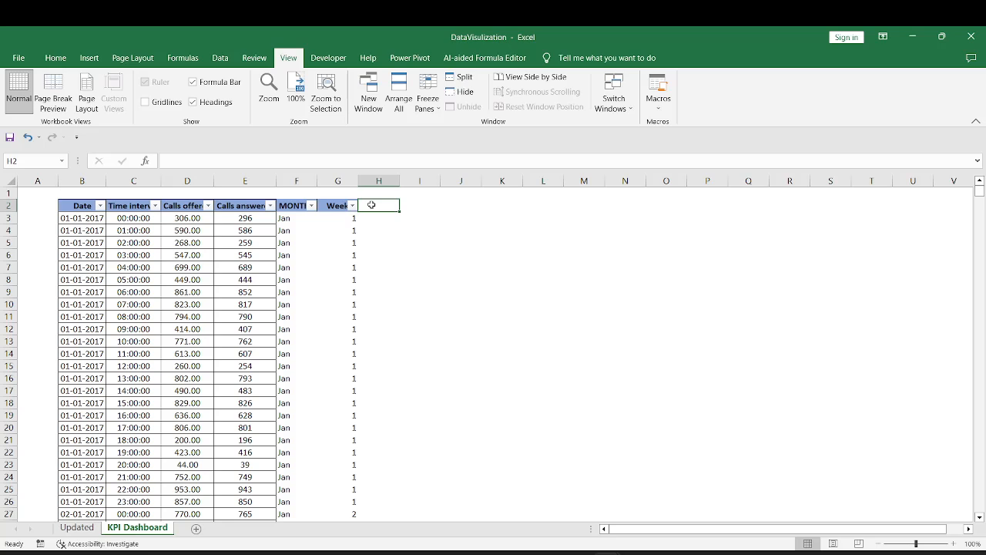
Add a Weeknumber column heading in cell H2 and widen column H to fit it
{"action": "type", "text": "Weekn"}
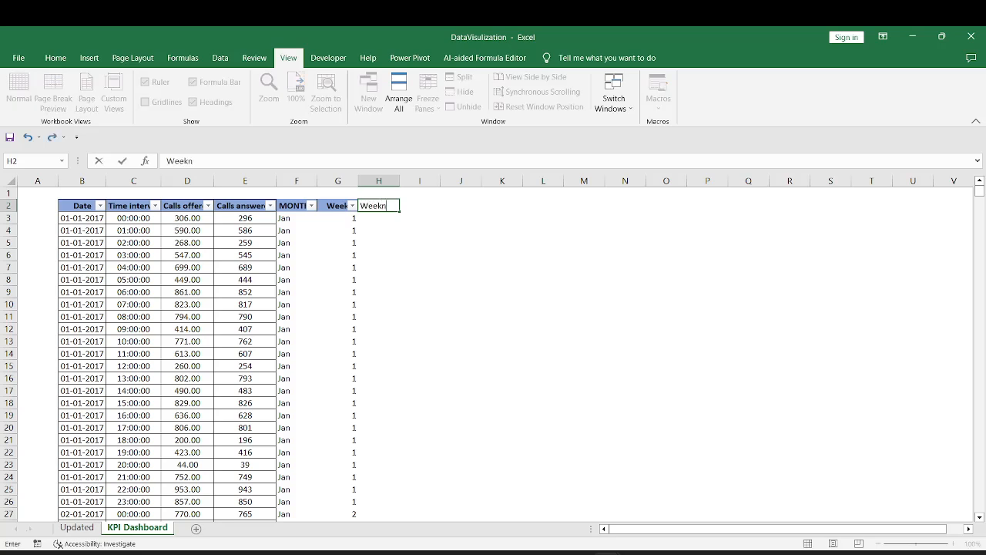
{"action": "type", "text": "umber"}
{"action": "key", "text": "Return"}
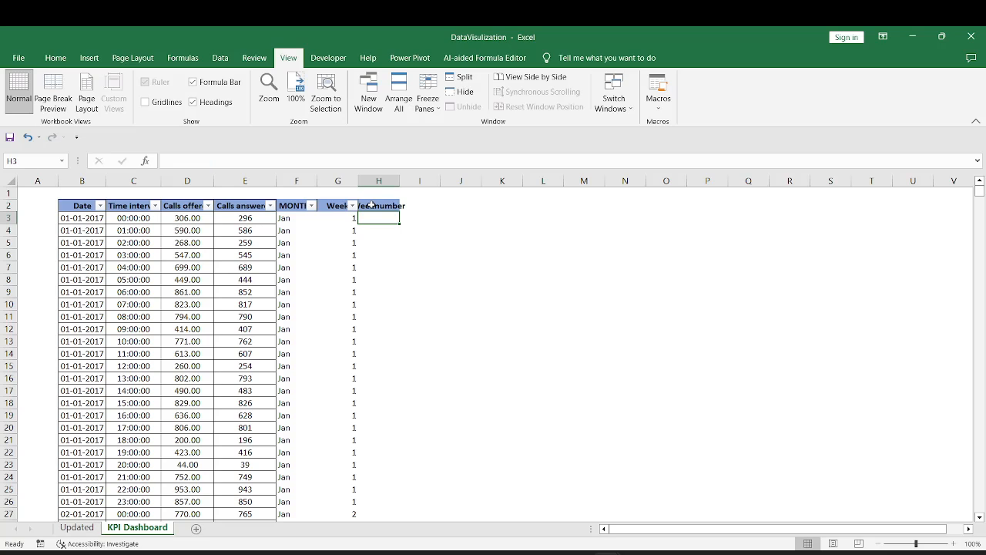
{"action": "double_click", "coordinate": [399, 181]}
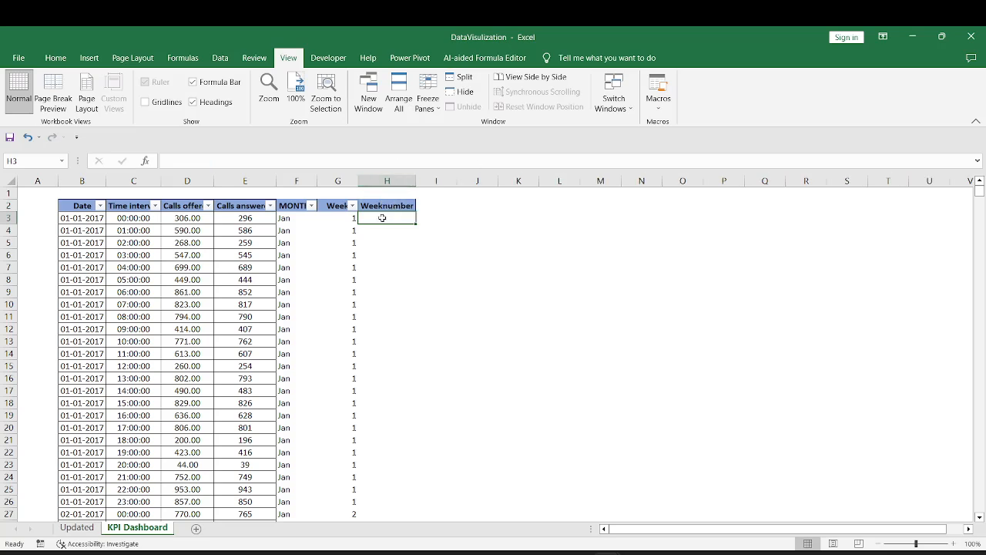
Enter ="Week"&G3 in H3 and fill the formula down the whole Weeknumber column
{"action": "type", "text": "="}
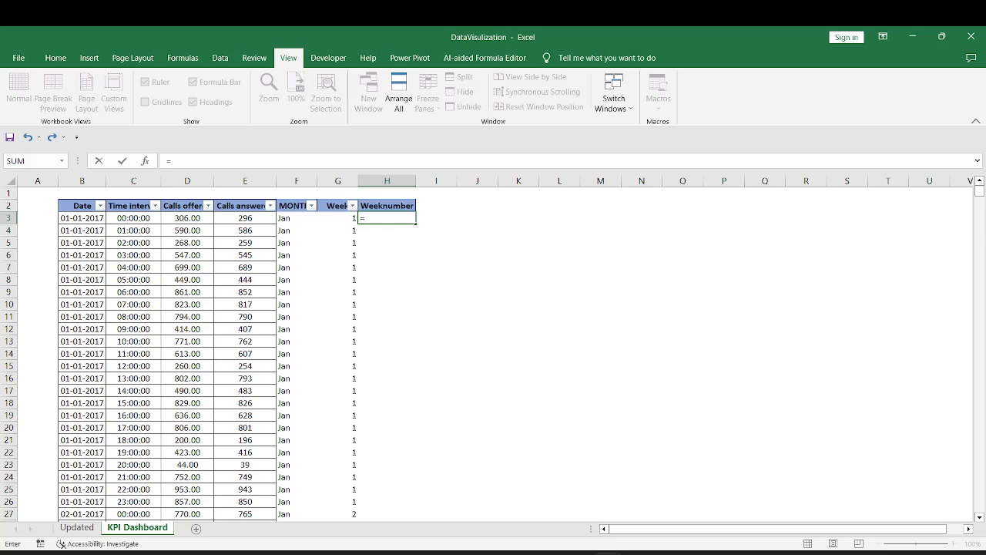
{"action": "type", "text": "\"Week\"&"}
{"action": "left_click", "coordinate": [349, 218]}
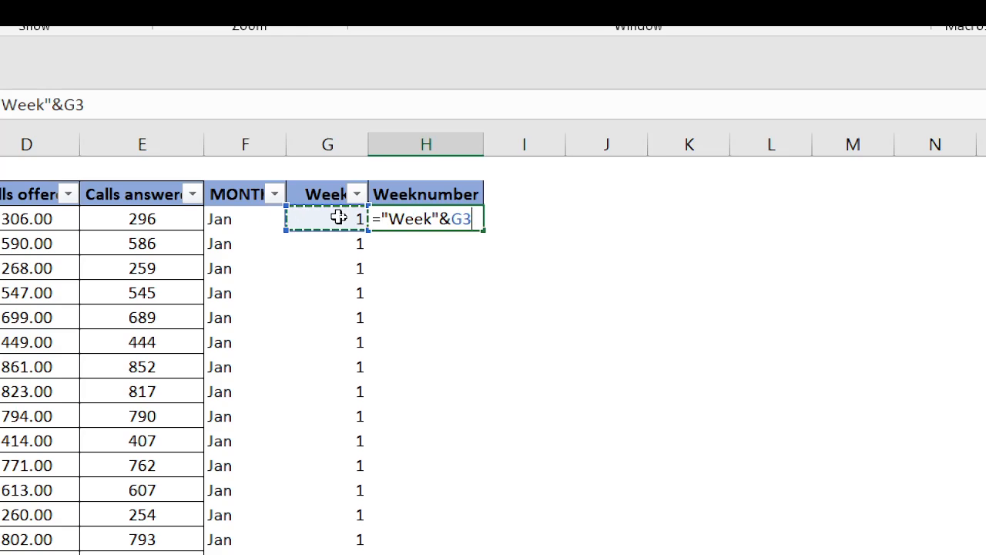
{"action": "key", "text": "Return"}
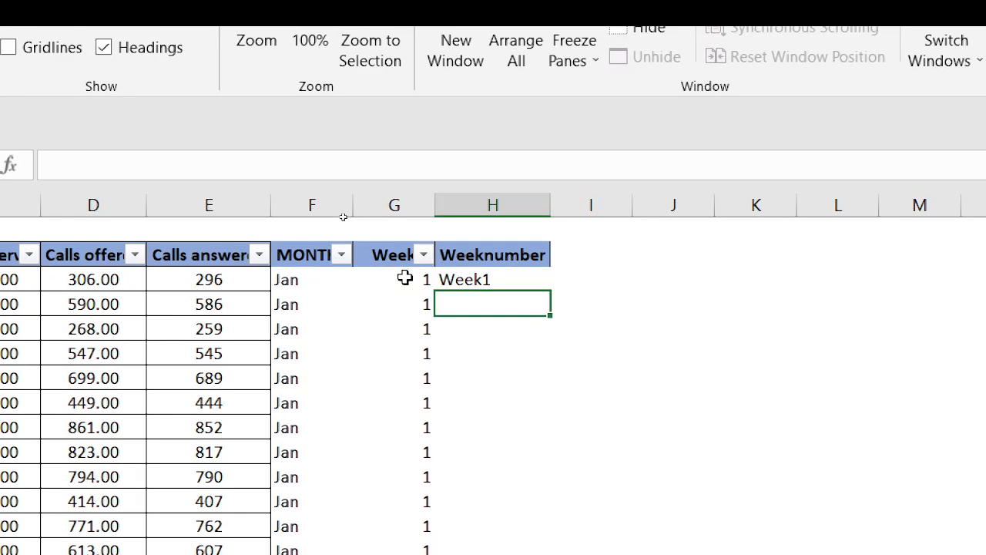
{"action": "left_click", "coordinate": [494, 278]}
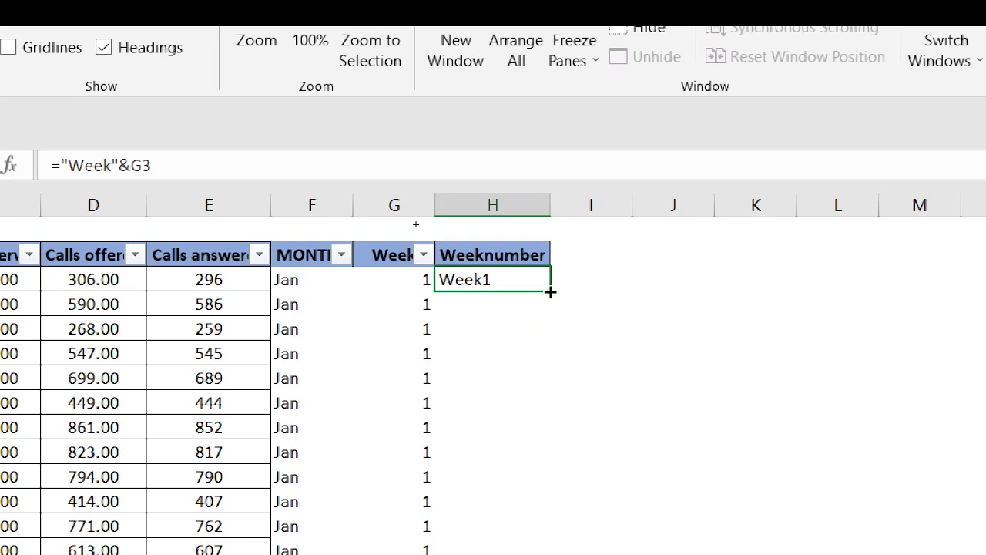
{"action": "double_click", "coordinate": [550, 292]}
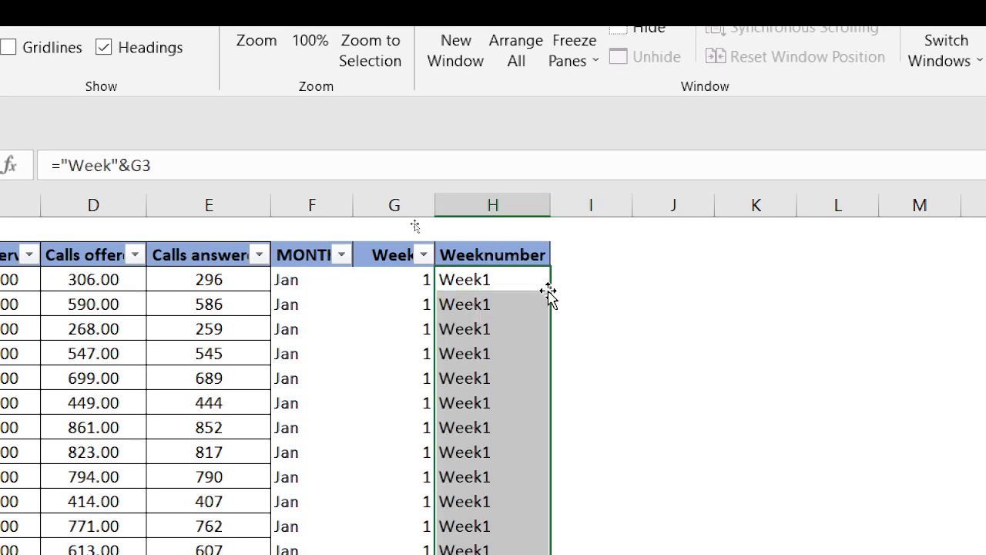
Reapply the header filters to include Weeknumber and review its filter list entries, leaving every week selected
{"action": "left_click", "coordinate": [505, 253]}
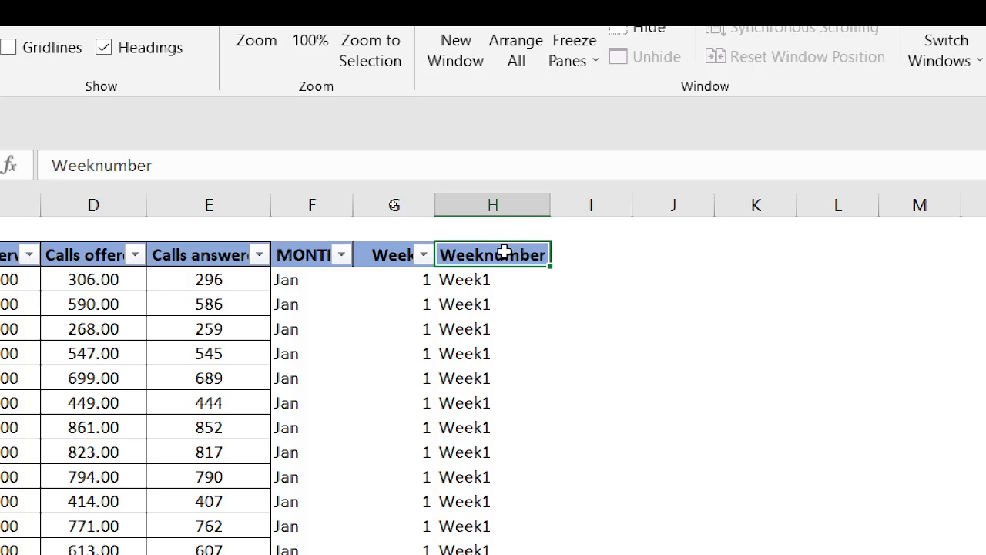
{"action": "key", "text": "alt"}
{"action": "key", "text": "d"}
{"action": "key", "text": "f"}
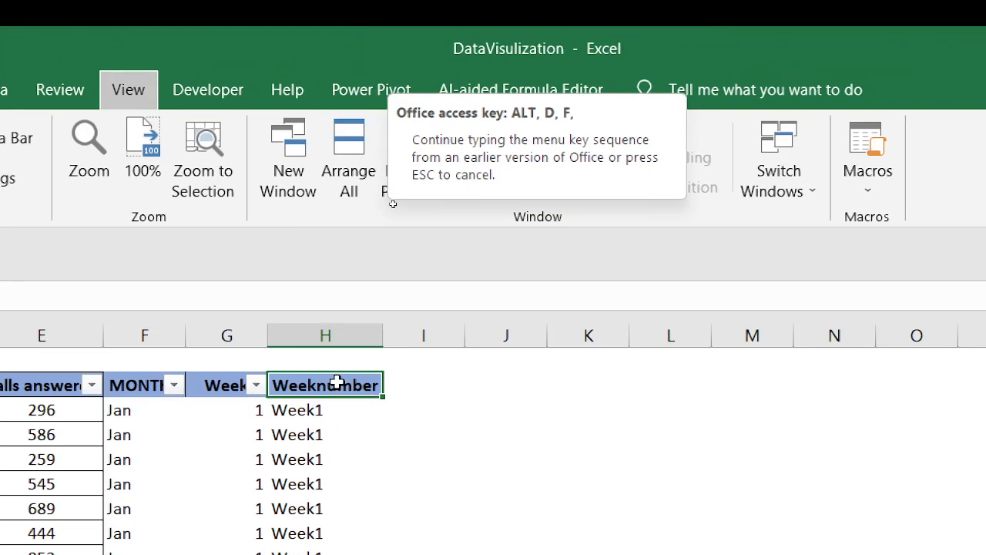
{"action": "key", "text": "f"}
{"action": "key", "text": "ctrl+shift+l"}
{"action": "left_click", "coordinate": [371, 386]}
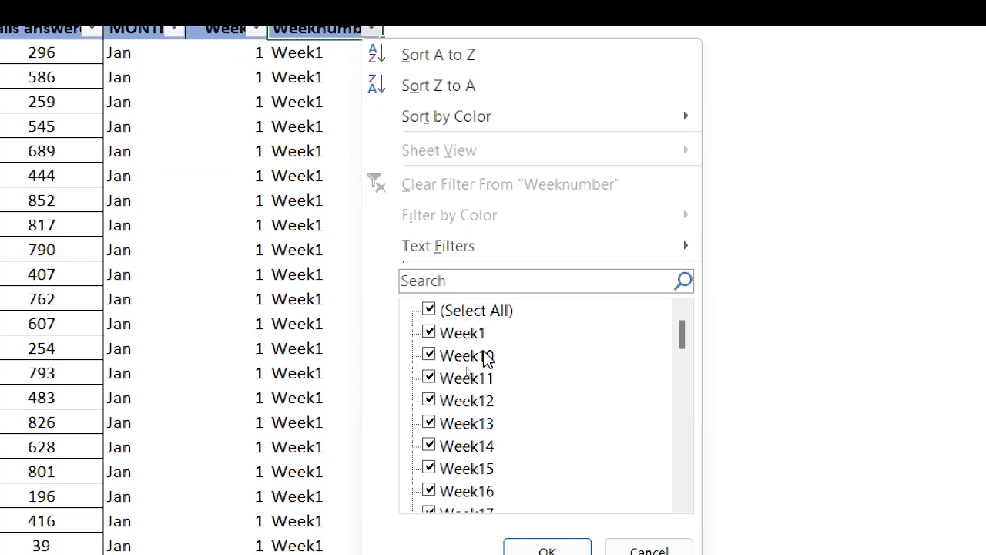
{"action": "scroll", "coordinate": [492, 370], "scroll_direction": "down", "scroll_amount": 15}
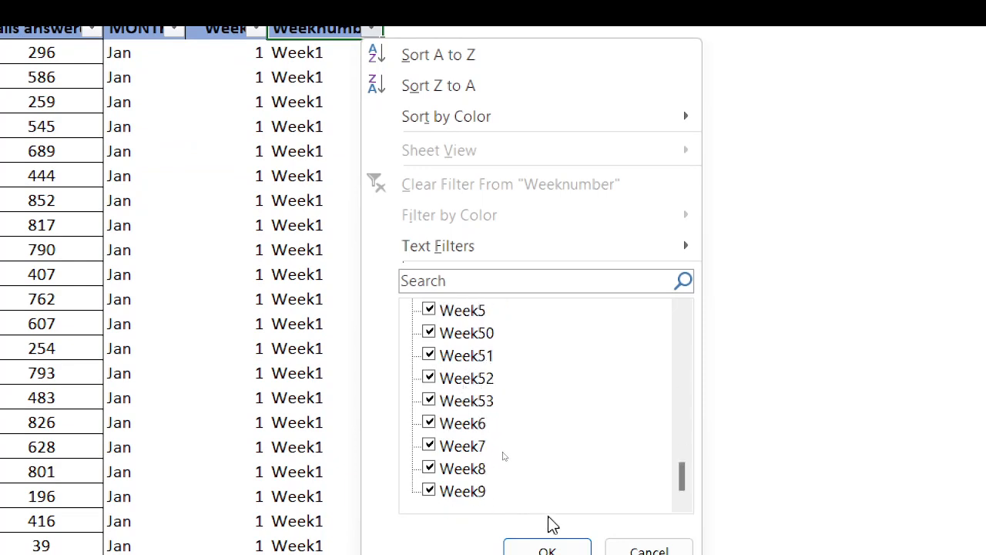
{"action": "left_click_drag", "start_coordinate": [683, 477], "coordinate": [681, 333]}
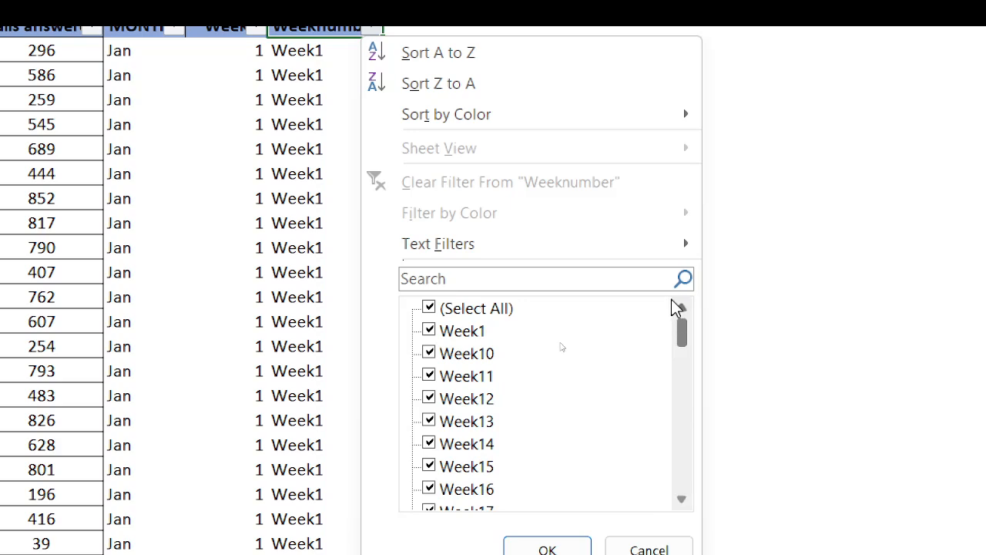
{"action": "left_click", "coordinate": [549, 545]}
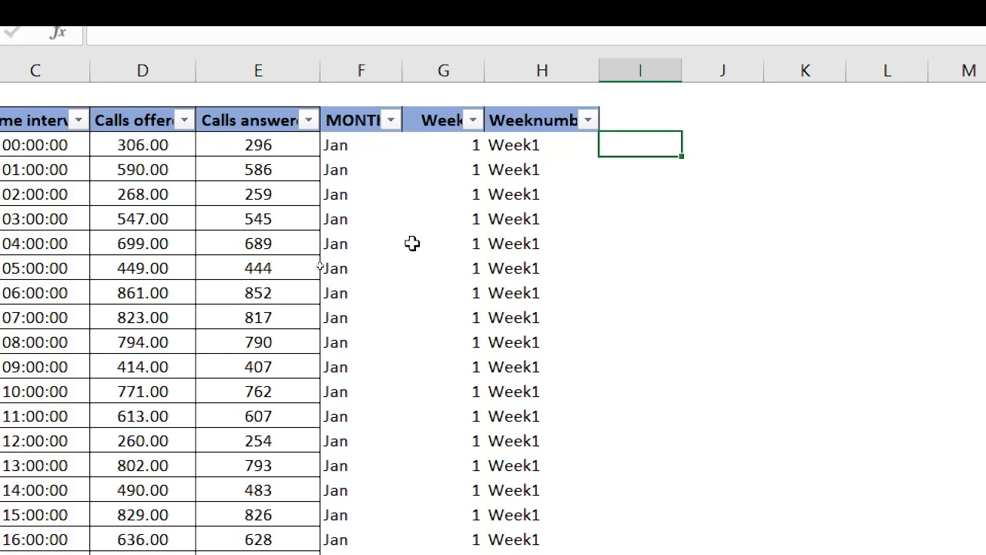
Copy the Weeknumber labels from H3 down and paste them back over the same cells as values only
{"action": "left_click", "coordinate": [527, 146]}
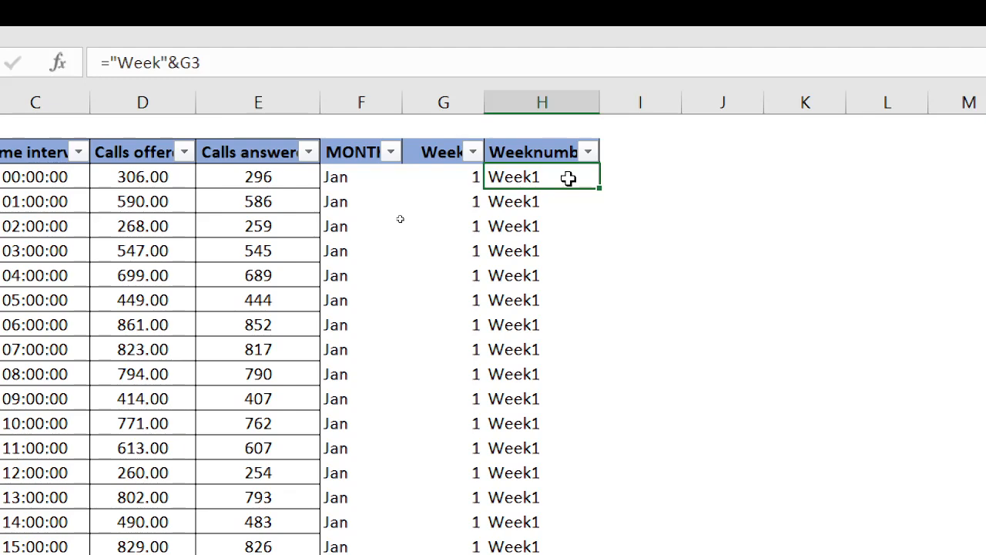
{"action": "key", "text": "ctrl+shift+Down"}
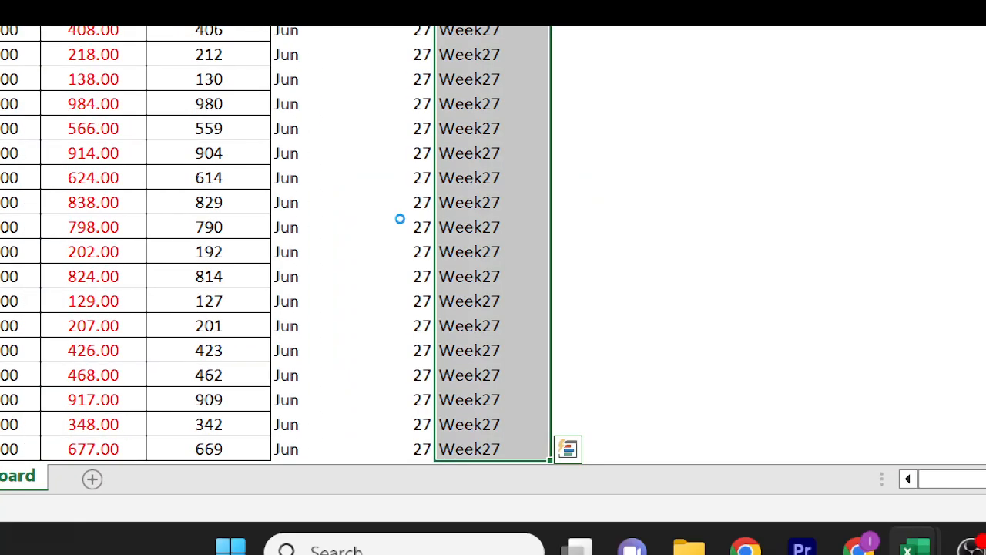
{"action": "key", "text": "ctrl+c"}
{"action": "key", "text": "ctrl+Home"}
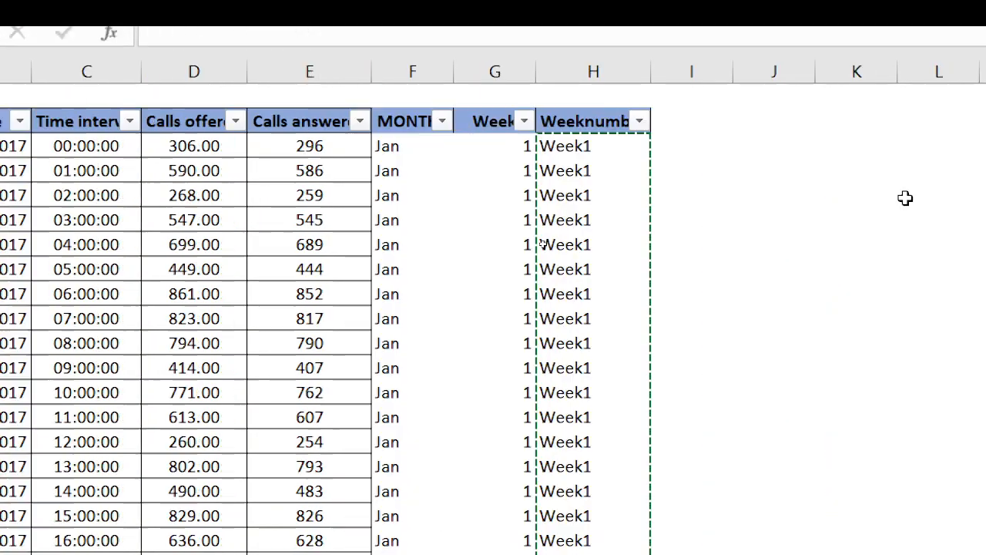
{"action": "key", "text": "alt"}
{"action": "key", "text": "e"}
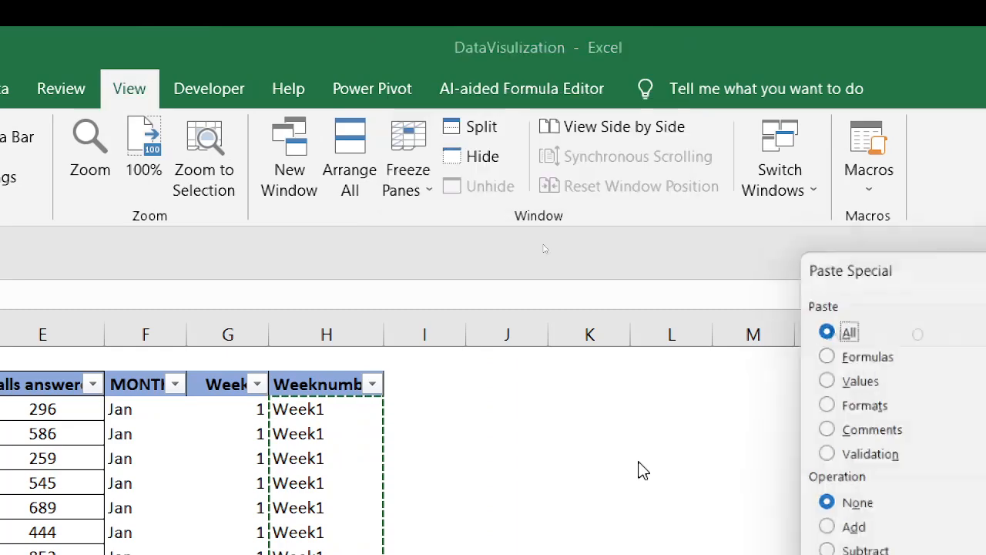
{"action": "key", "text": "s"}
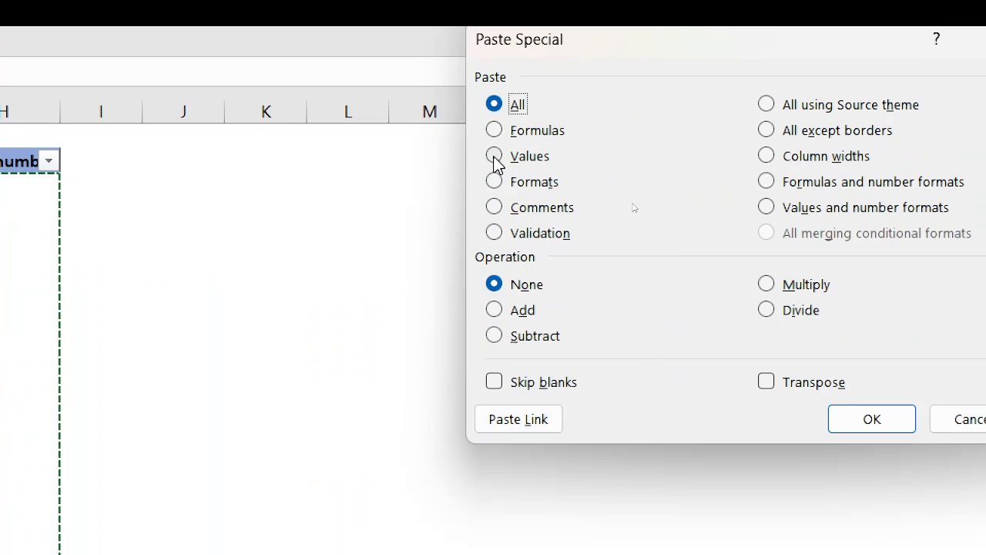
{"action": "left_click", "coordinate": [494, 157]}
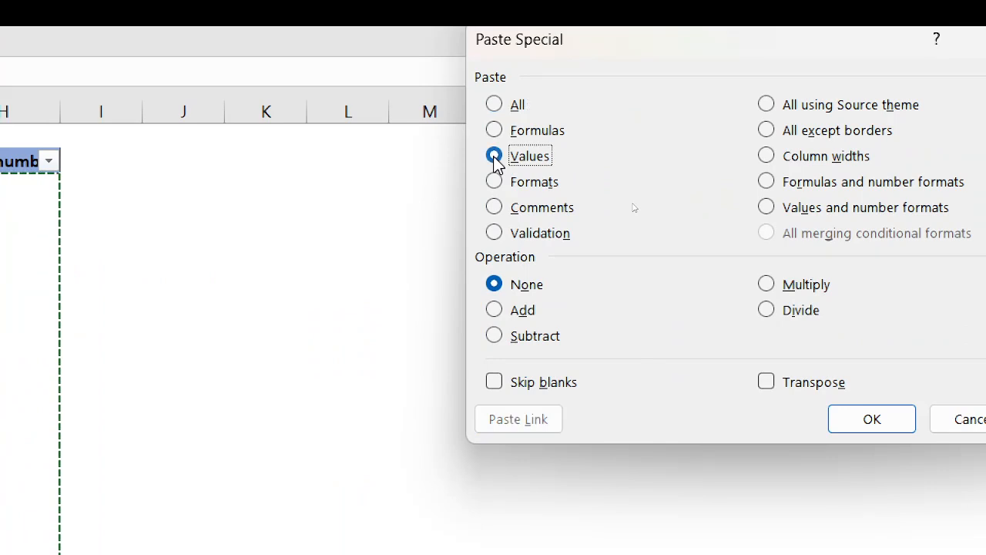
{"action": "left_click", "coordinate": [870, 419]}
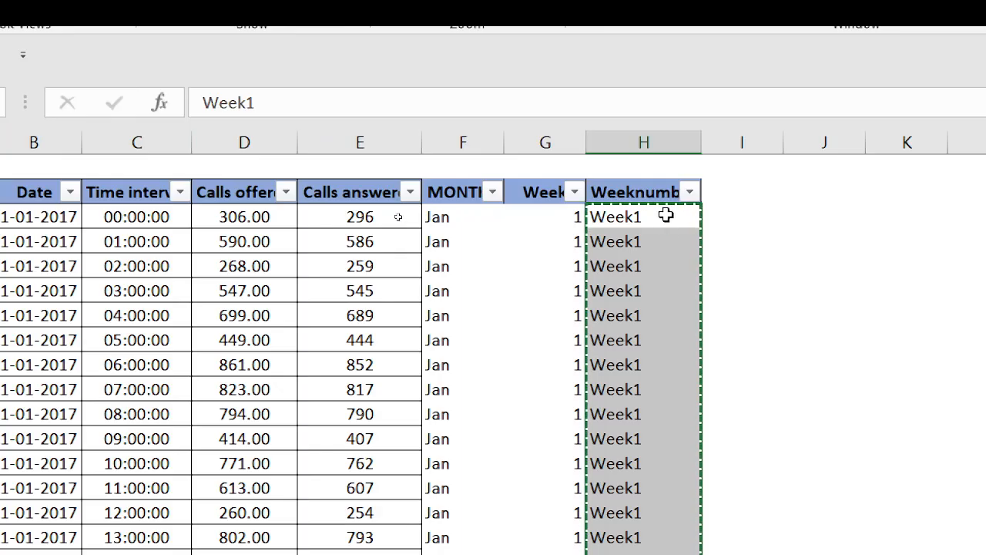
{"action": "left_click", "coordinate": [666, 216]}
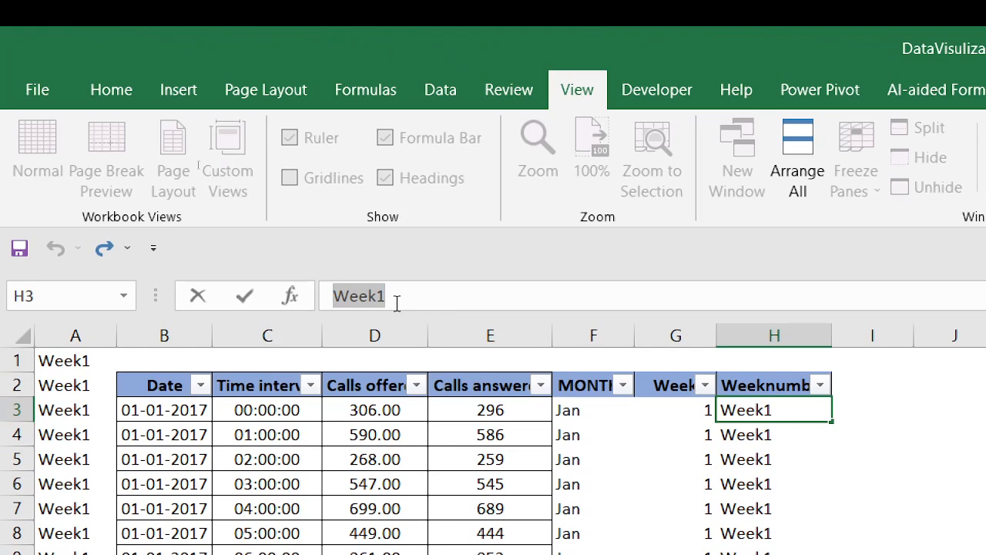
Delete the numeric Week column G, keeping the Weeknumber labels
{"action": "left_click", "coordinate": [677, 331]}
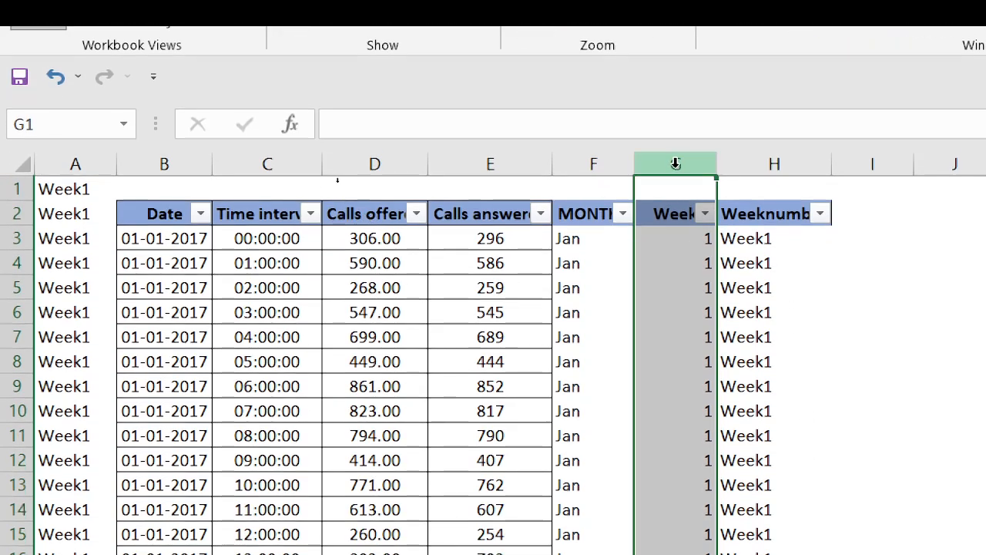
{"action": "key", "text": "ctrl+minus"}
{"action": "left_click", "coordinate": [337, 197]}
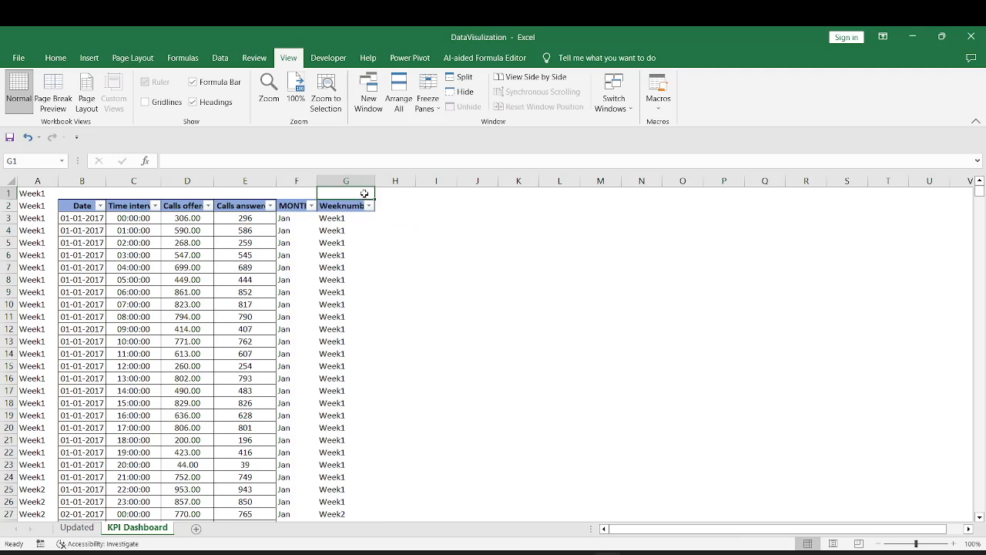
Widen the Weeknumber and MONTHS columns to fit their headings
{"action": "double_click", "coordinate": [375, 182]}
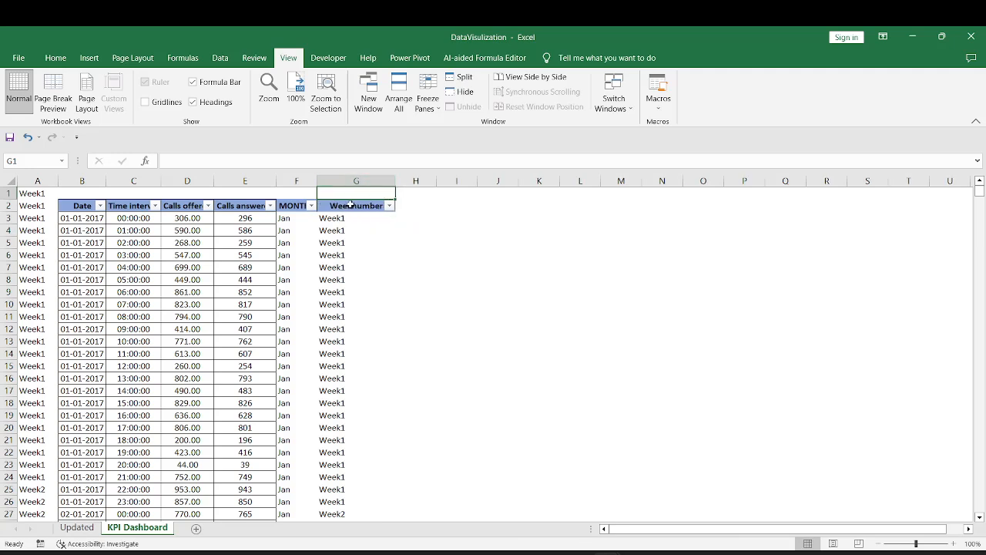
{"action": "left_click", "coordinate": [351, 204]}
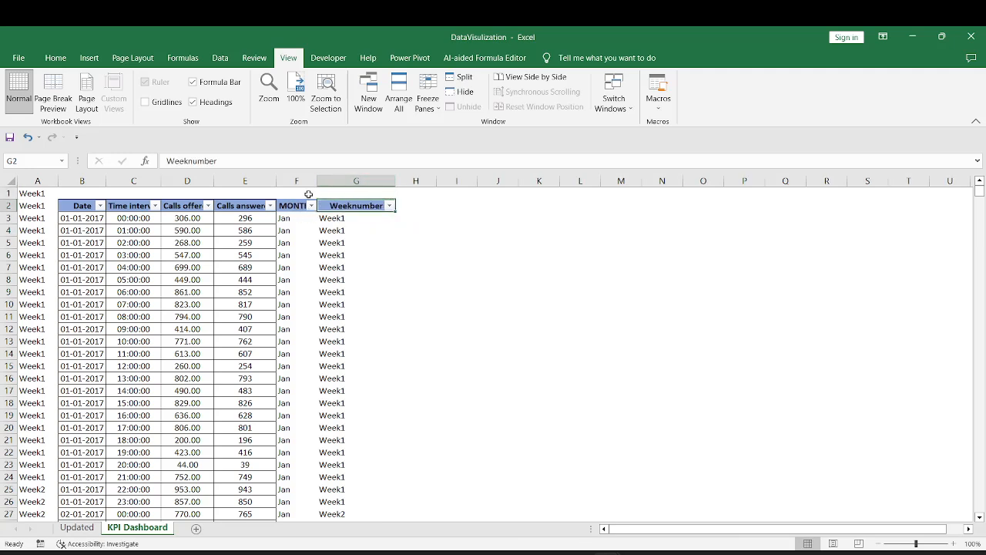
{"action": "double_click", "coordinate": [316, 182]}
{"action": "left_click", "coordinate": [316, 205]}
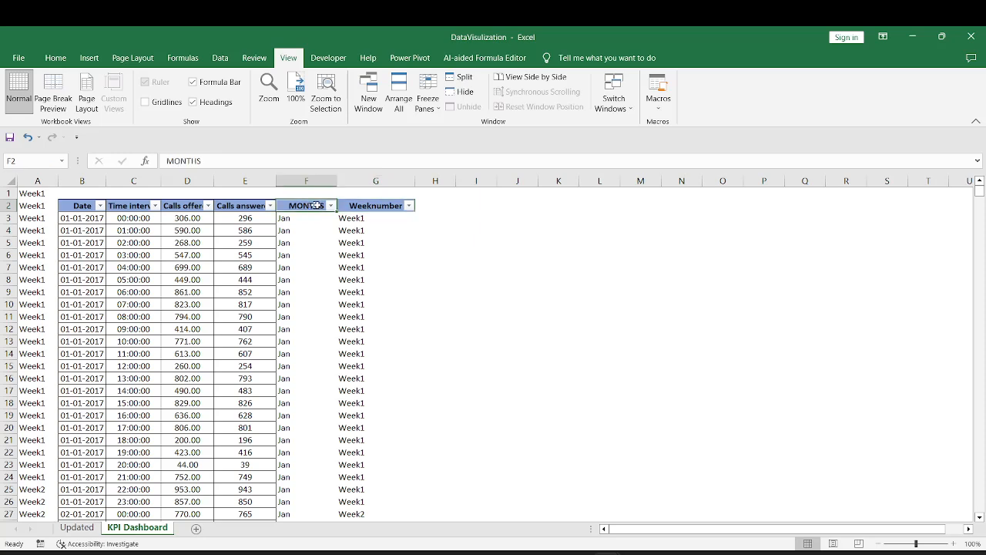
{"action": "left_click", "coordinate": [365, 205]}
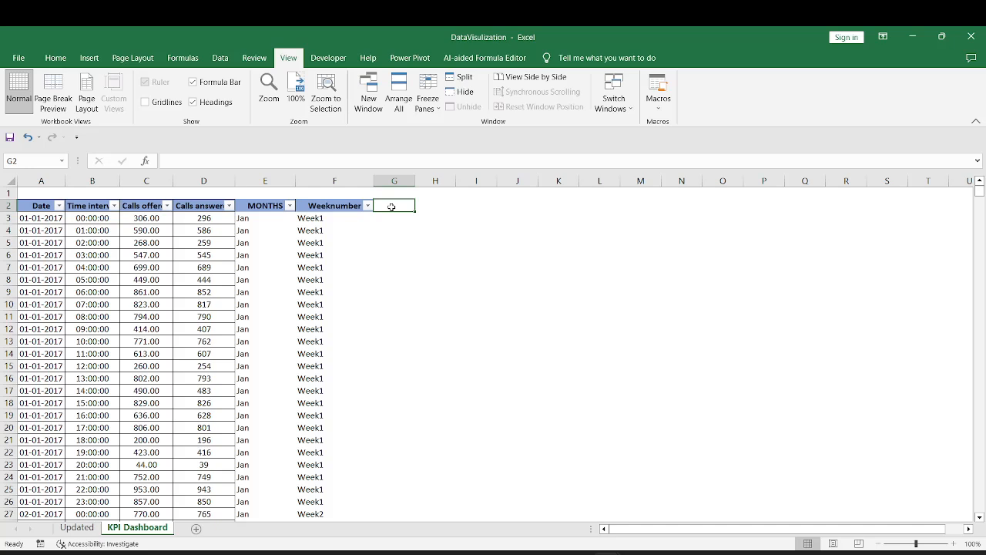
Add a Days column headed in G2, with =DAY(A3) entered in G3 and filled down all data rows
{"action": "type", "text": "Days"}
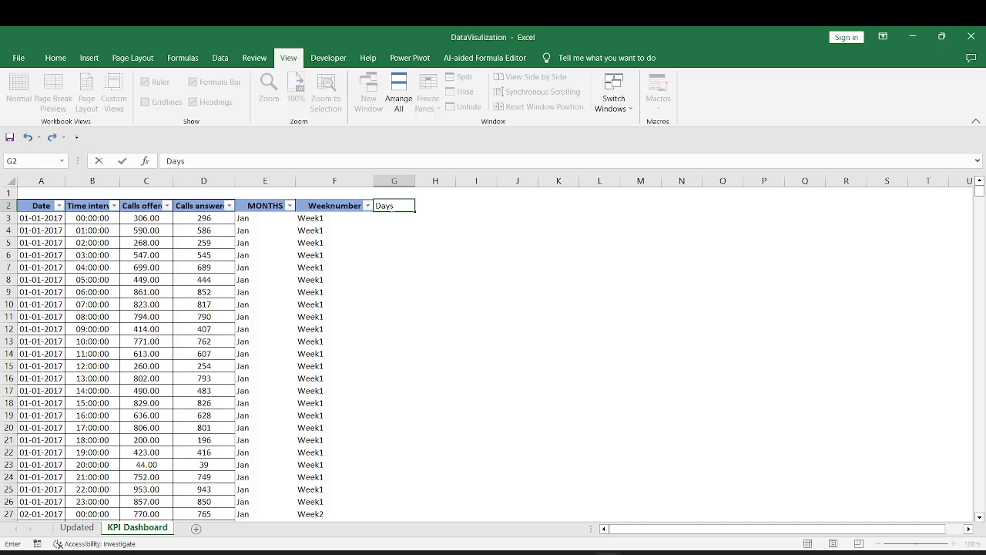
{"action": "key", "text": "Return"}
{"action": "type", "text": "="}
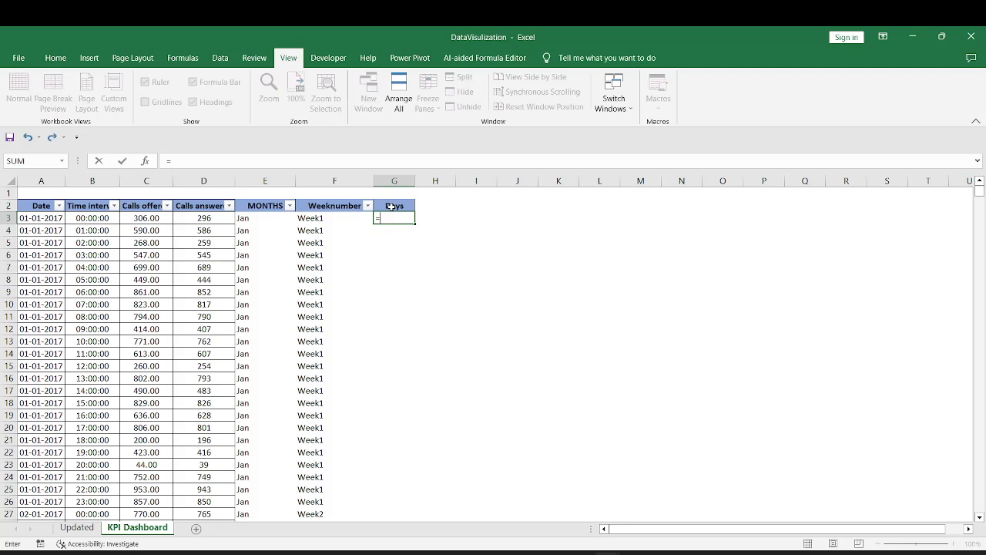
{"action": "type", "text": "da"}
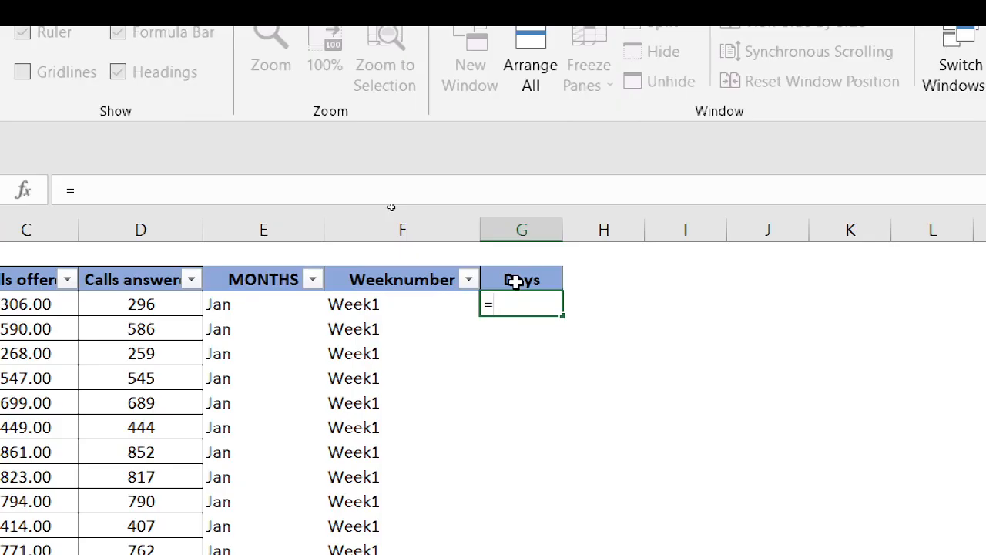
{"action": "type", "text": "da"}
{"action": "type", "text": "y"}
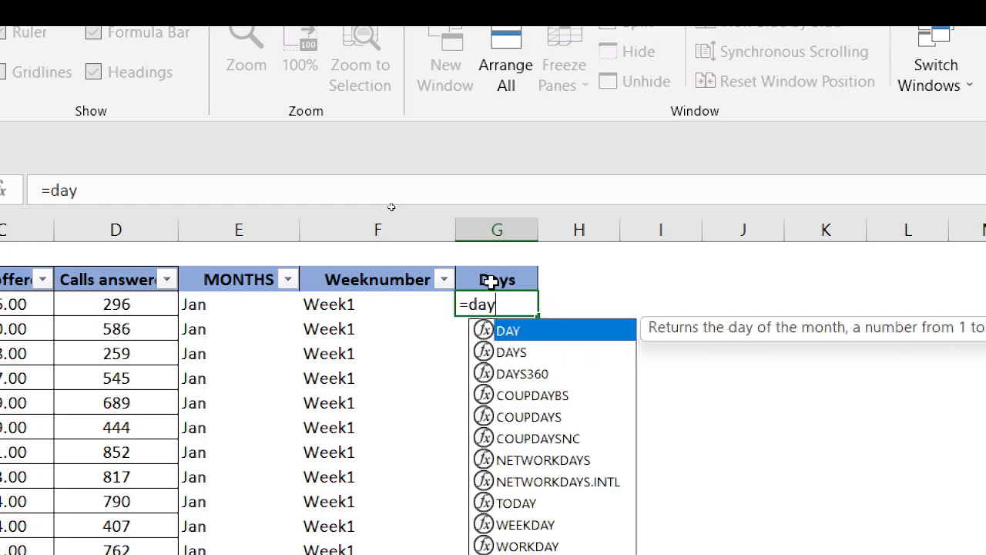
{"action": "key", "text": "Tab"}
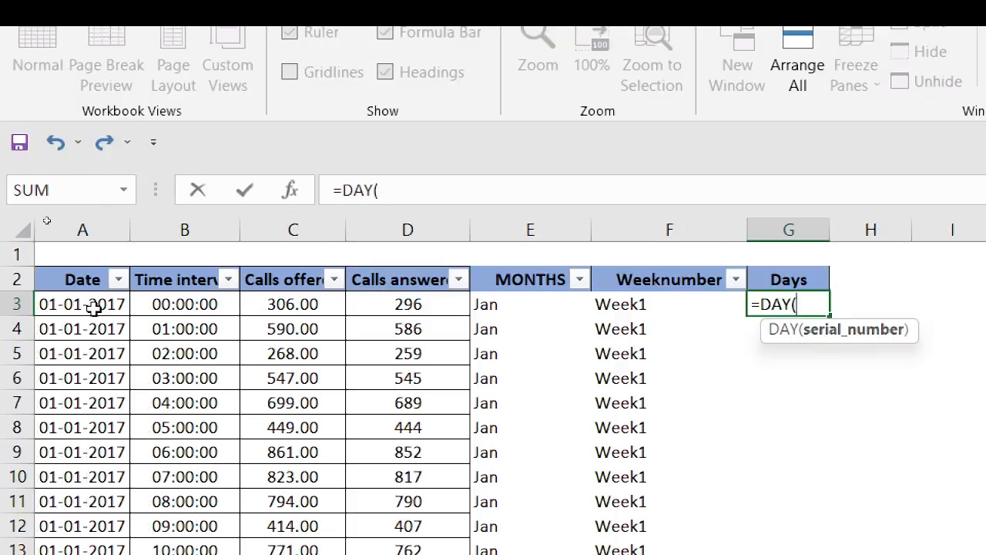
{"action": "left_click", "coordinate": [92, 308]}
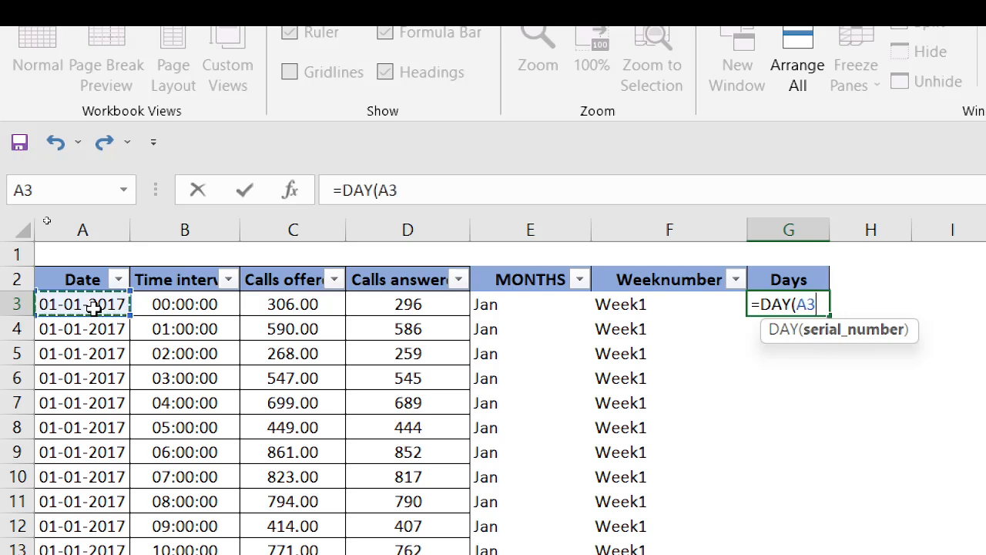
{"action": "type", "text": ")"}
{"action": "key", "text": "Return"}
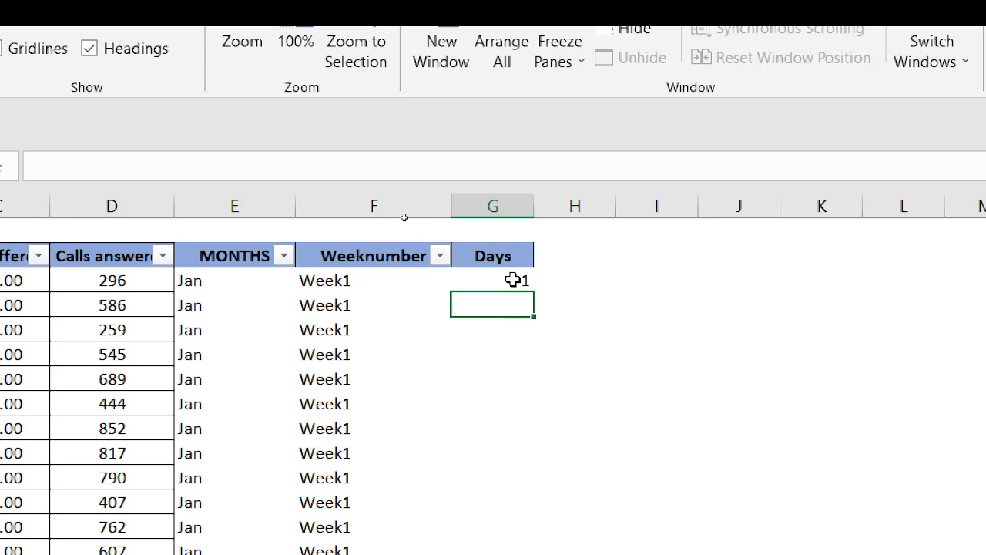
{"action": "left_click", "coordinate": [513, 280]}
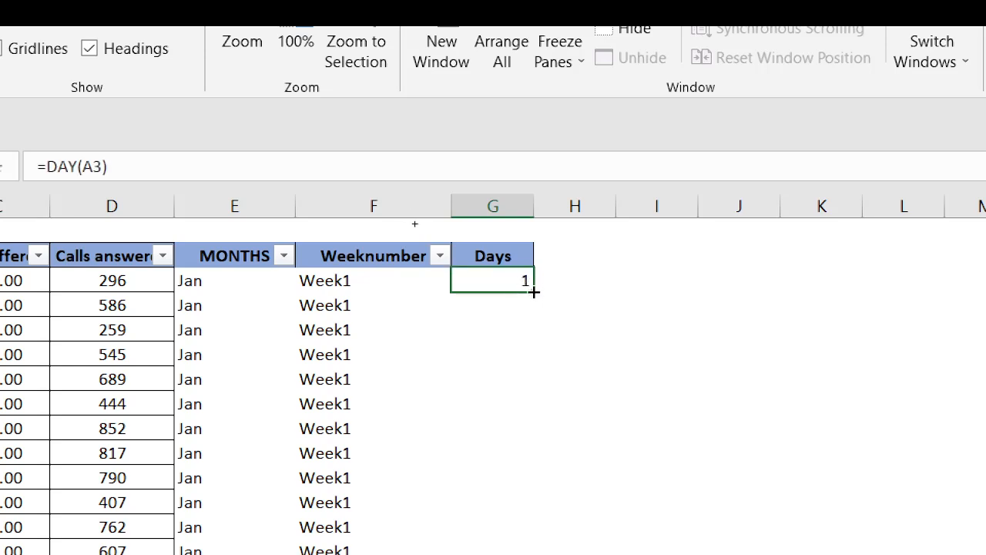
{"action": "double_click", "coordinate": [534, 292]}
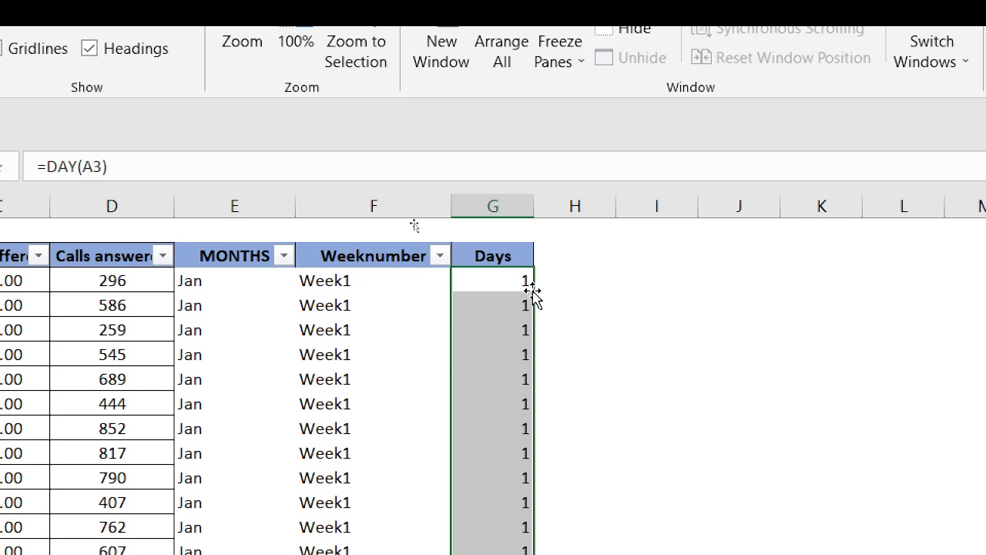
Reapply the header filters to include Days and review its filter list entries, leaving every day selected
{"action": "left_click", "coordinate": [499, 253]}
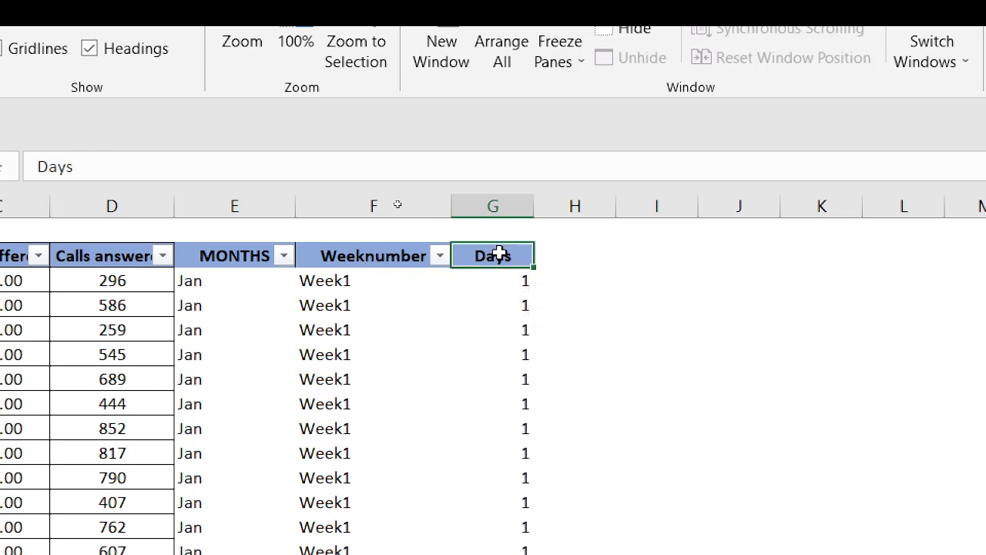
{"action": "key", "text": "alt+d"}
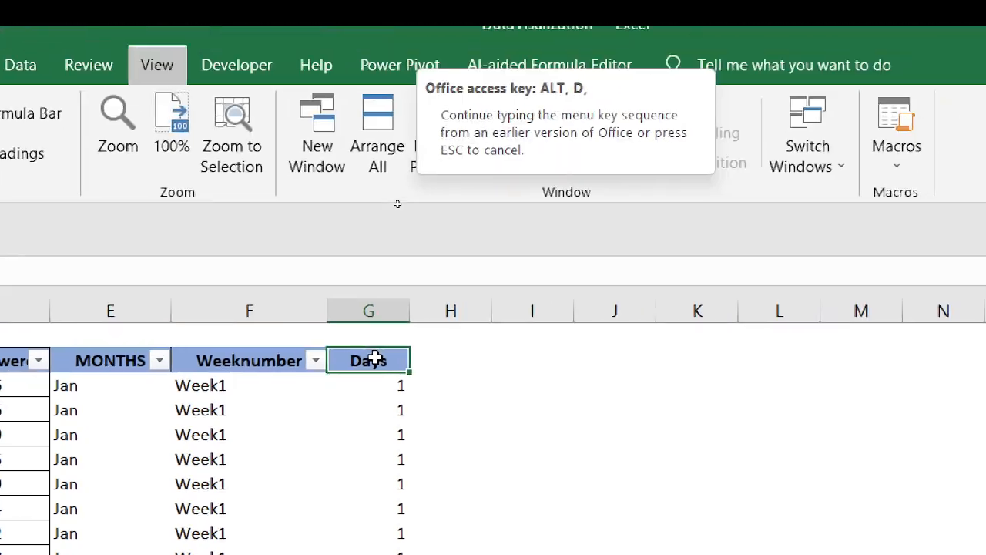
{"action": "key", "text": "f"}
{"action": "key", "text": "f"}
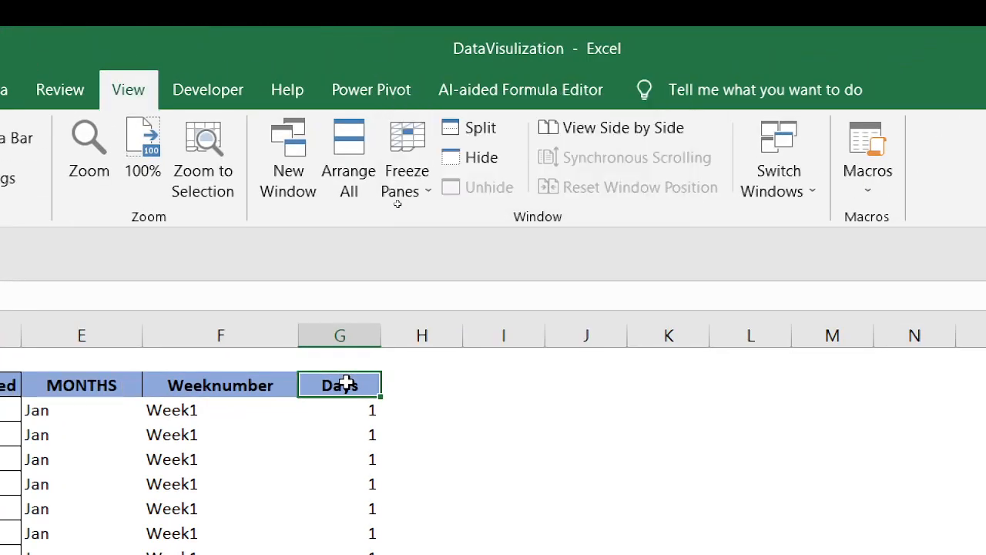
{"action": "key", "text": "alt+d"}
{"action": "key", "text": "f"}
{"action": "key", "text": "f"}
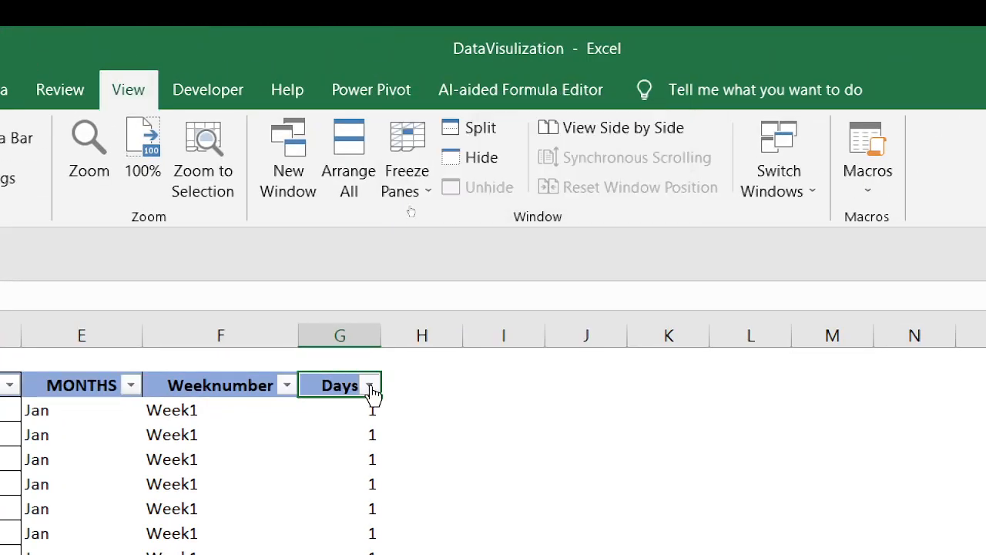
{"action": "left_click", "coordinate": [369, 384]}
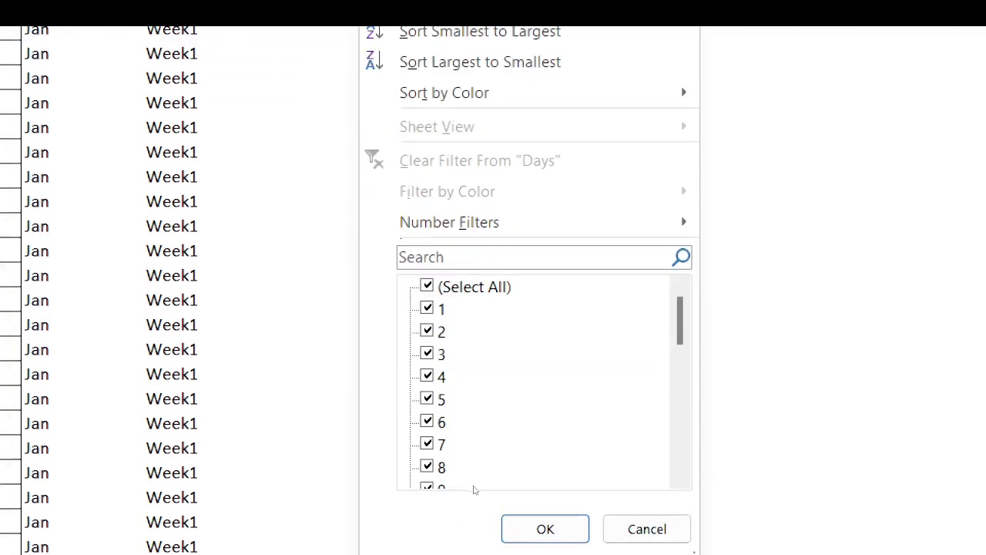
{"action": "scroll", "coordinate": [555, 318], "scroll_direction": "down", "scroll_amount": 7}
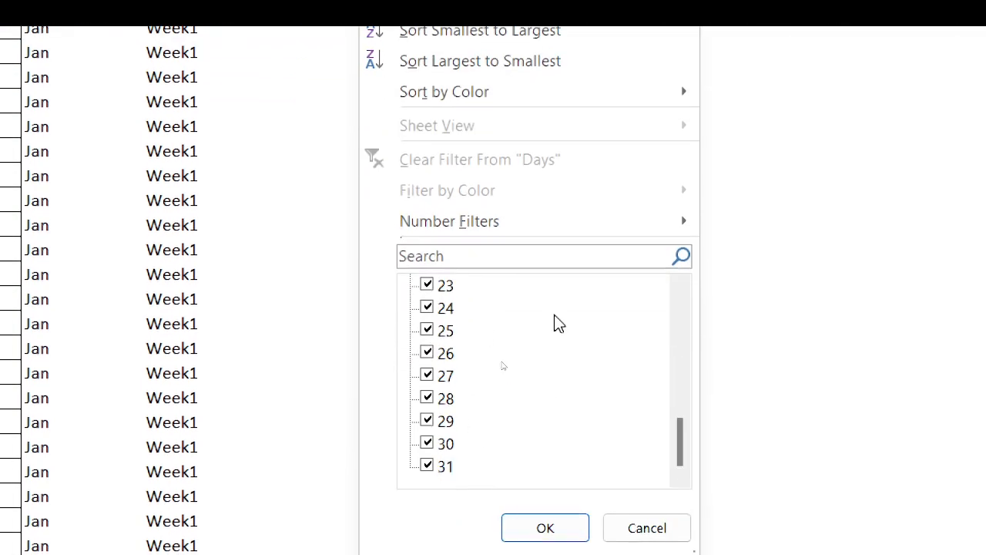
{"action": "scroll", "coordinate": [522, 447], "scroll_direction": "up", "scroll_amount": 8}
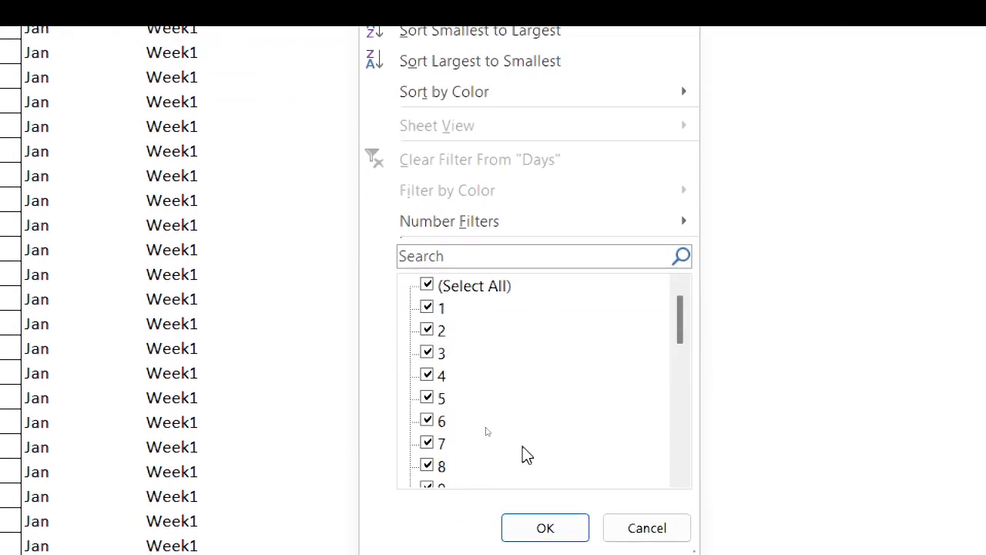
{"action": "left_click", "coordinate": [535, 529]}
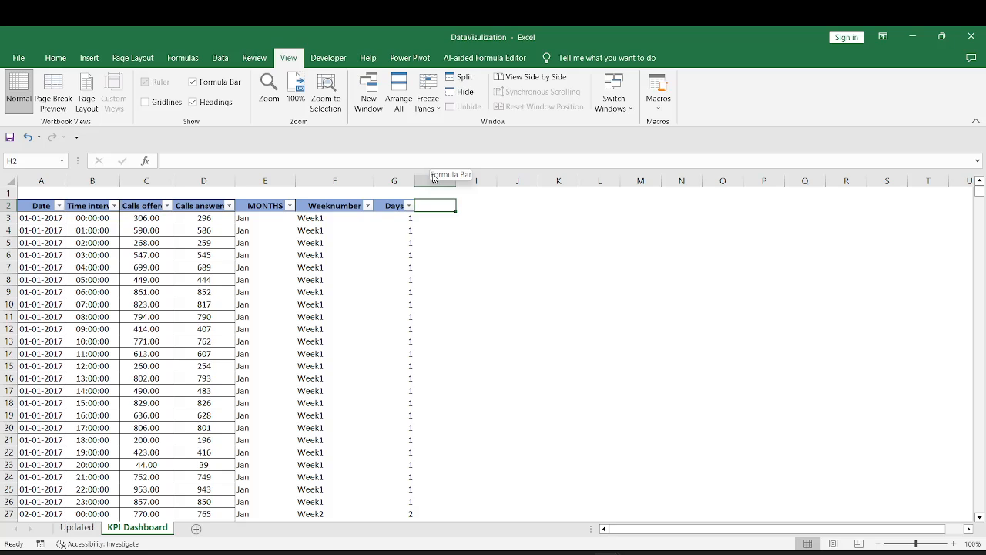
Enter the heading DayName in H2, next to the Days column
{"action": "type", "text": "DayN"}
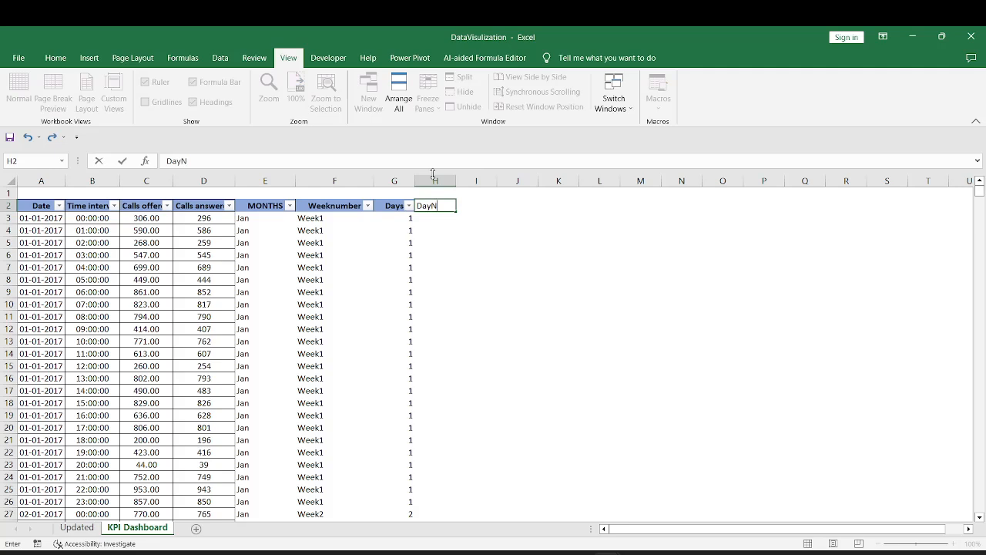
{"action": "type", "text": "ame"}
{"action": "key", "text": "Return"}
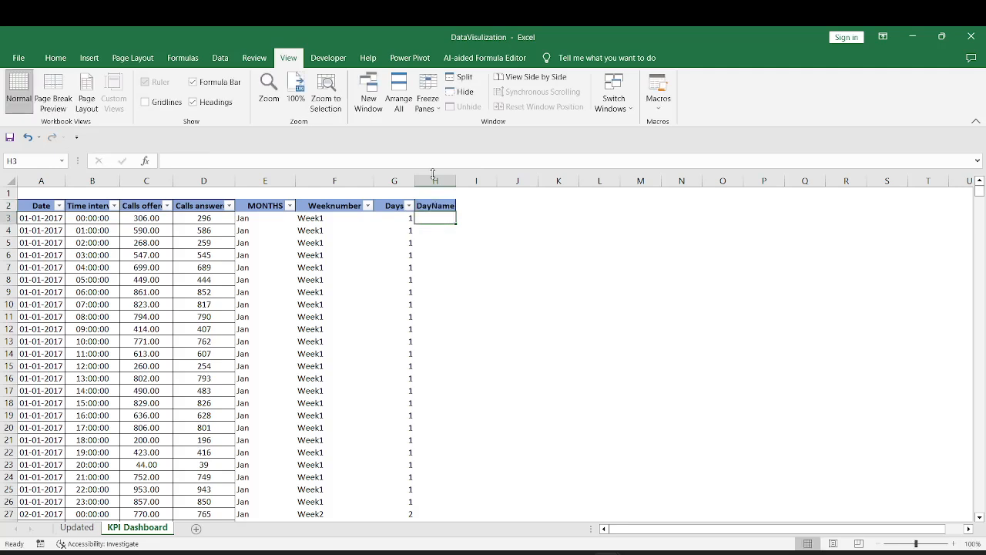
Enter =TEXT(A3,"Dddddd") in H3 and fill it down all data rows of the DayName column
{"action": "type", "text": "="}
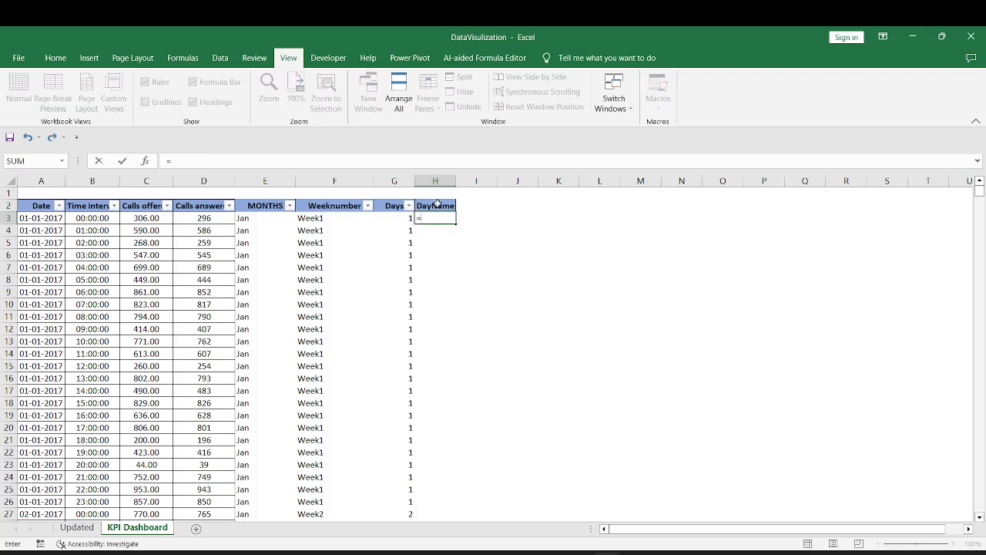
{"action": "type", "text": "te"}
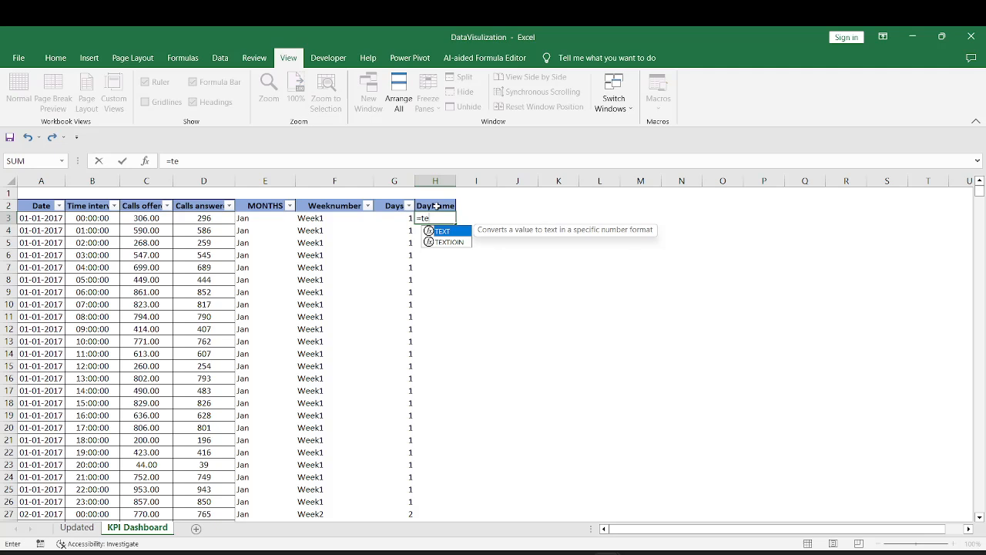
{"action": "type", "text": "x"}
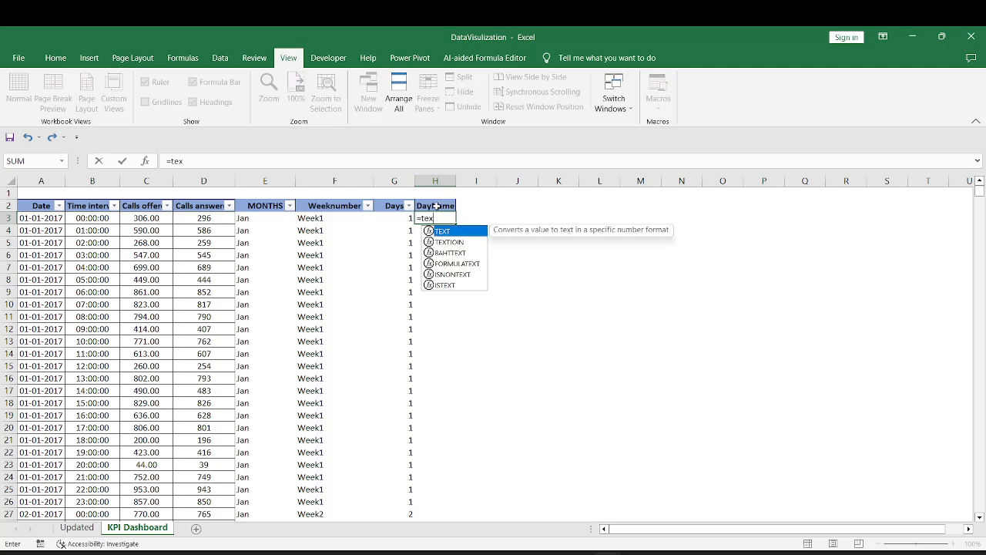
{"action": "type", "text": "t"}
{"action": "key", "text": "Tab"}
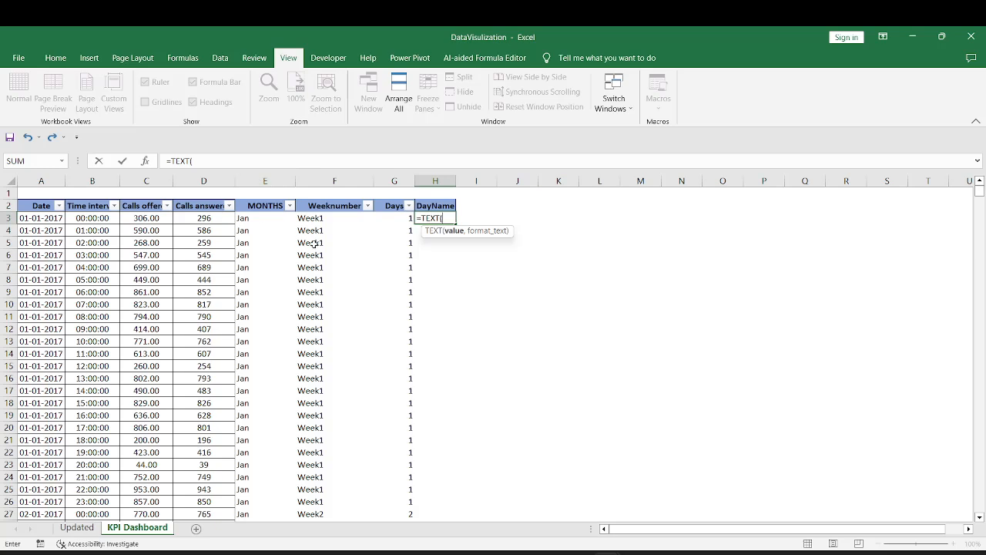
{"action": "left_click", "coordinate": [34, 220]}
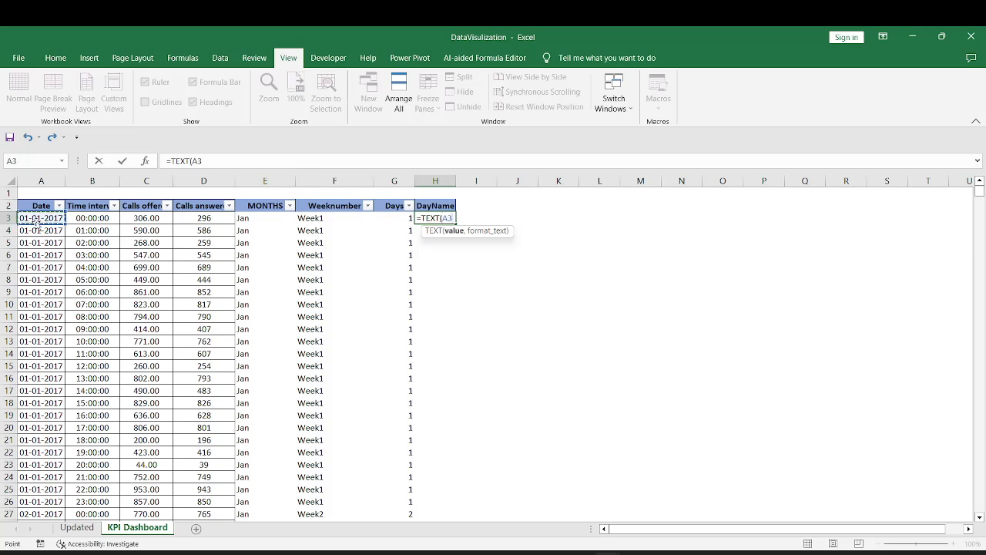
{"action": "type", "text": ","}
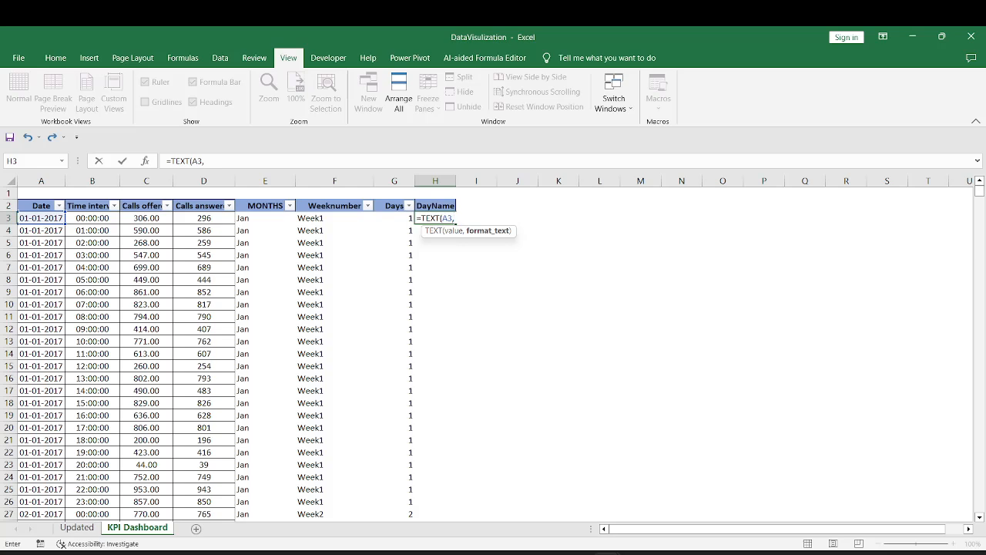
{"action": "type", "text": "\""}
{"action": "type", "text": "\""}
{"action": "type", "text": "D"}
{"action": "type", "text": "d"}
{"action": "type", "text": "ddd"}
{"action": "type", "text": ")"}
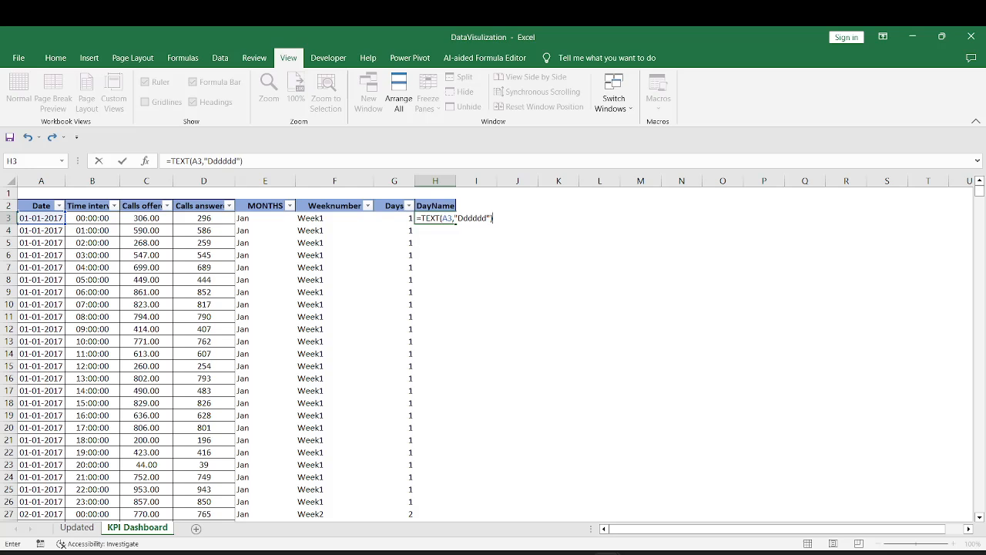
{"action": "key", "text": "ctrl+Return"}
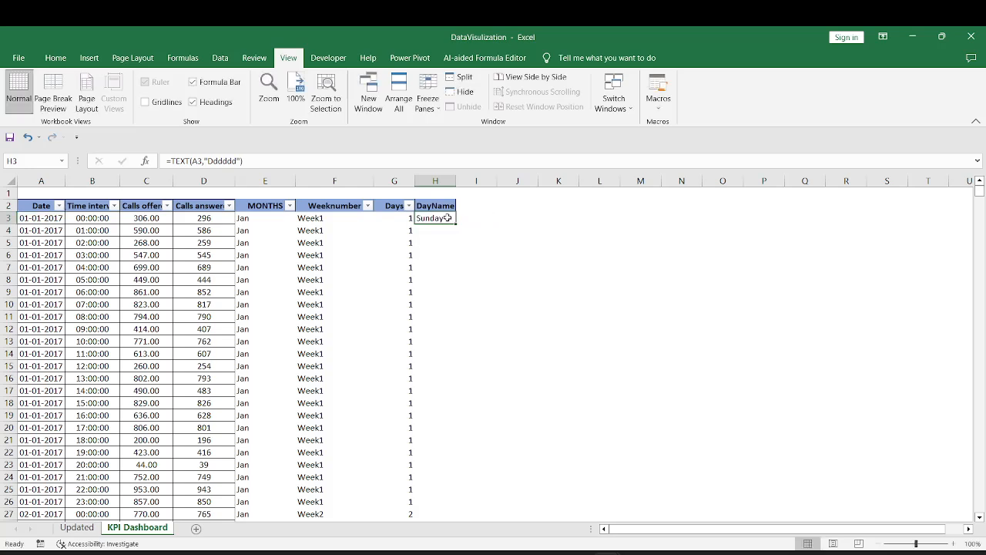
{"action": "double_click", "coordinate": [455, 223]}
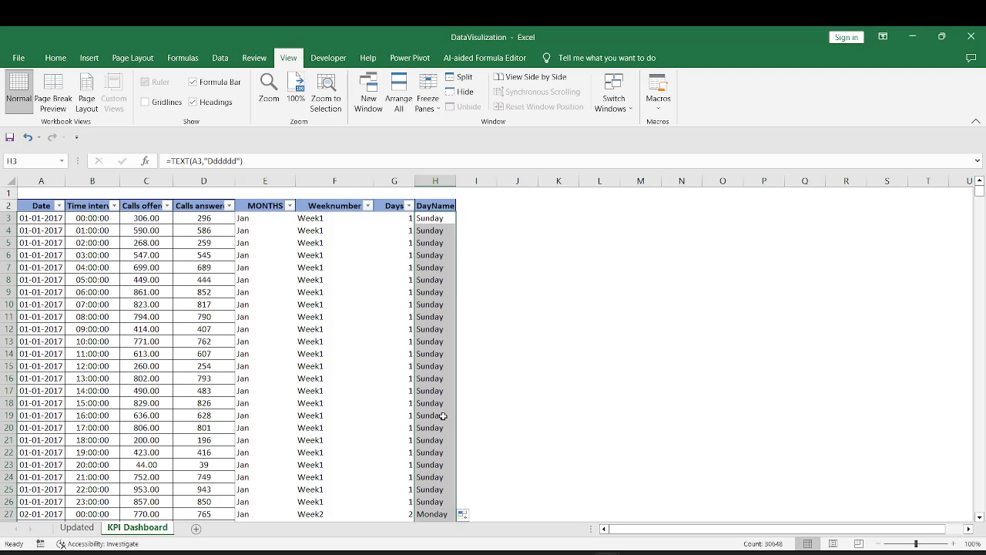
Reapply the header filters to include DayName, leaving every day name selected, and widen the column to fit its heading
{"action": "left_click", "coordinate": [426, 206]}
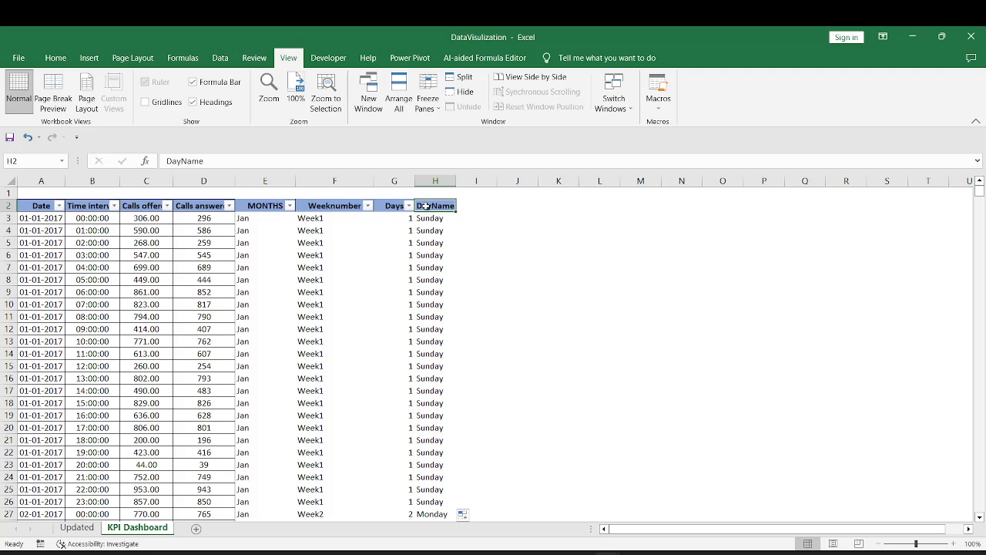
{"action": "left_click", "coordinate": [449, 206]}
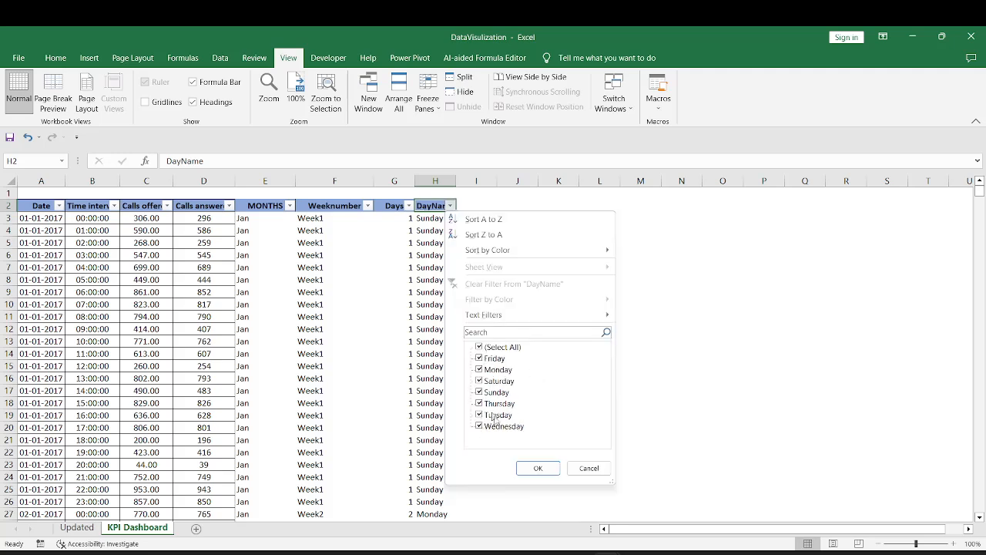
{"action": "left_click", "coordinate": [538, 468]}
Replace the formulas in the MONTHS, Weeknumber, Days and DayName data cells from row 3 down with their pasted values
{"action": "left_click", "coordinate": [316, 218]}
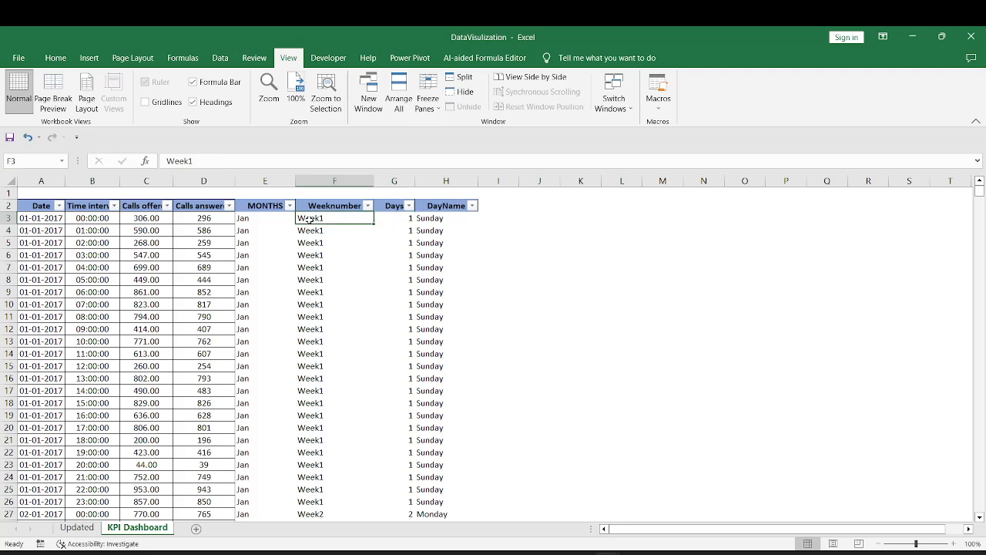
{"action": "left_click", "coordinate": [269, 219]}
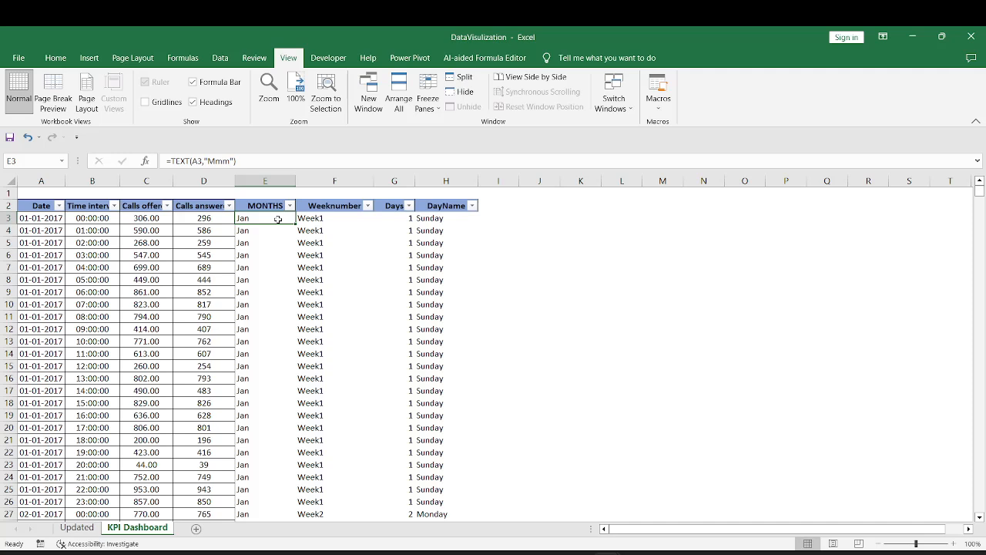
{"action": "left_click", "coordinate": [319, 218]}
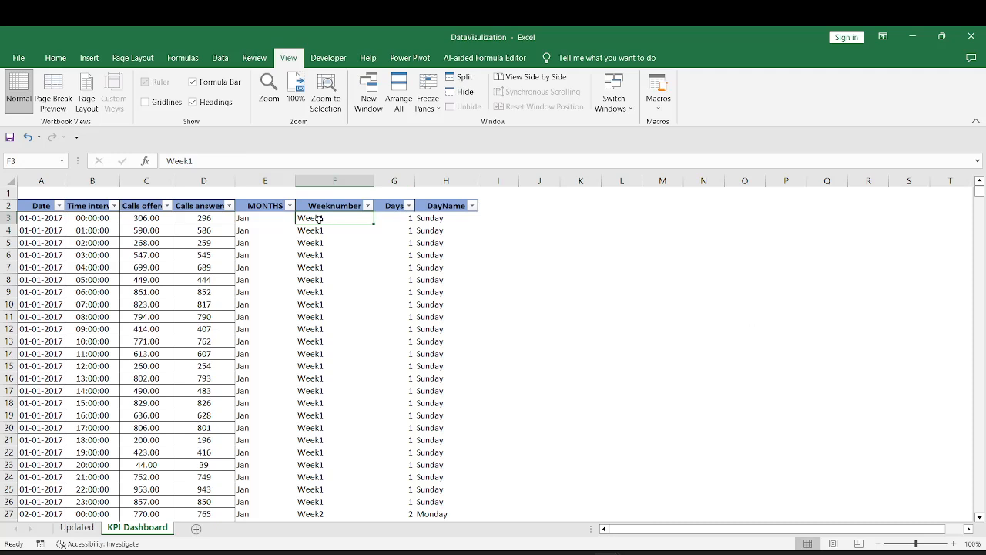
{"action": "left_click", "coordinate": [244, 219]}
{"action": "key", "text": "shift+Right"}
{"action": "key", "text": "shift+Right"}
{"action": "key", "text": "shift+Right"}
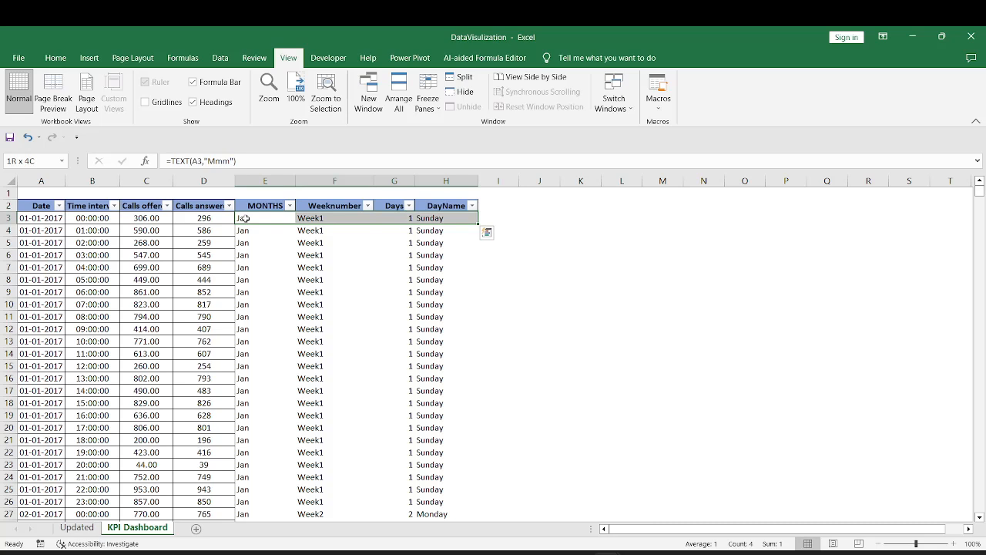
{"action": "key", "text": "ctrl+shift+Down"}
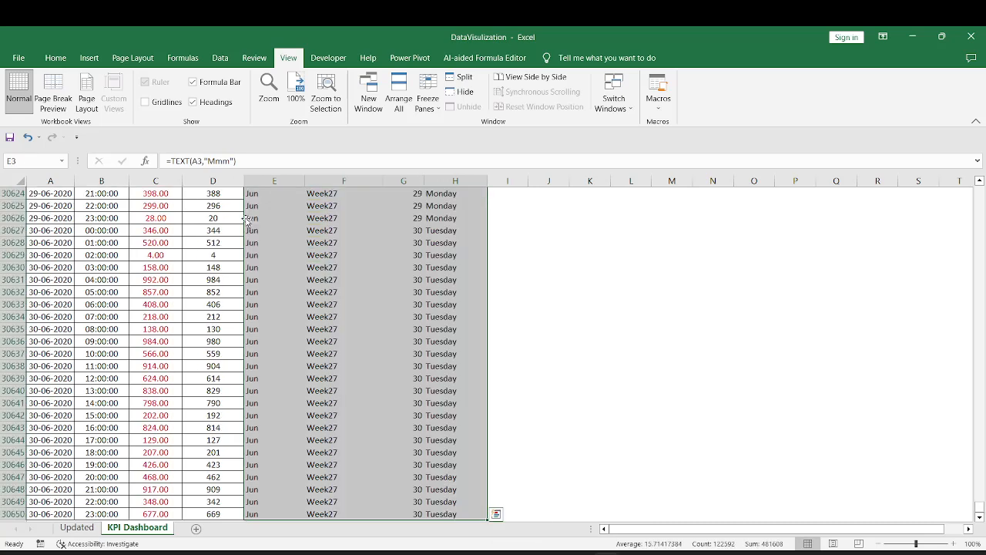
{"action": "key", "text": "ctrl+c"}
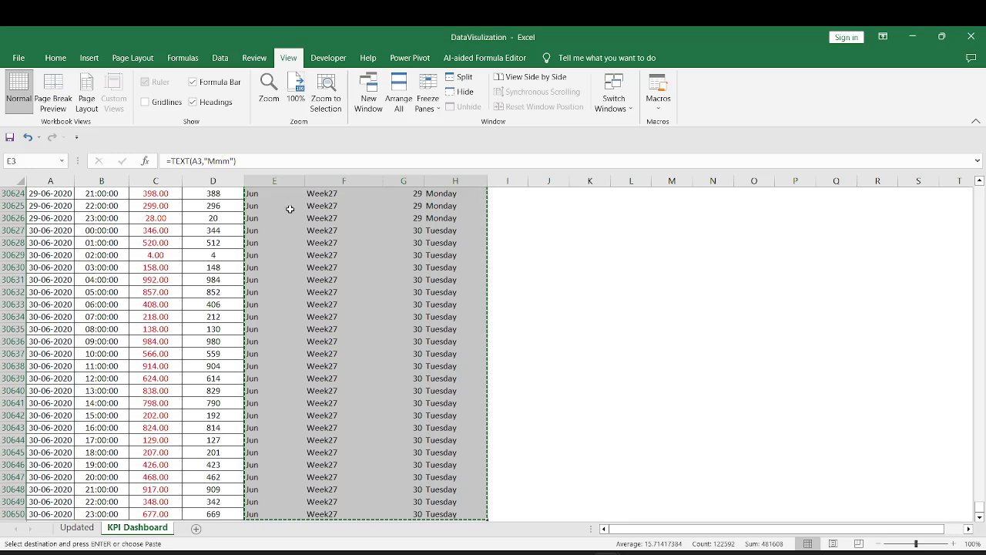
{"action": "right_click", "coordinate": [336, 205]}
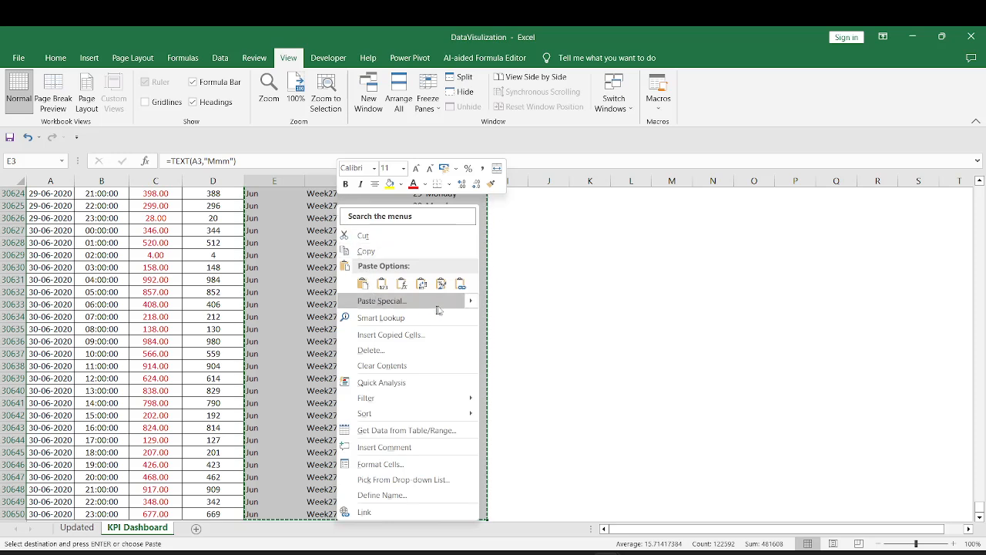
{"action": "mouse_move", "coordinate": [469, 306]}
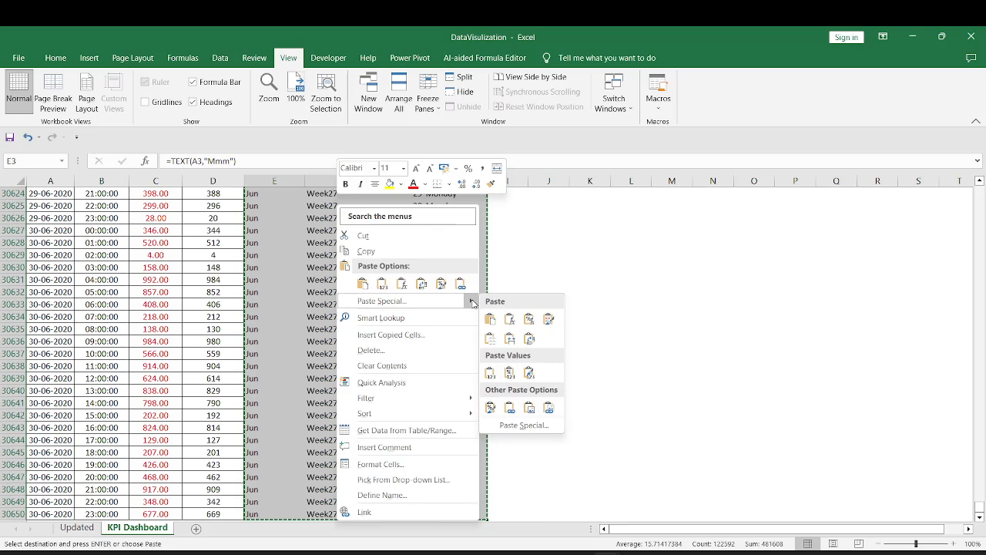
{"action": "left_click", "coordinate": [490, 374]}
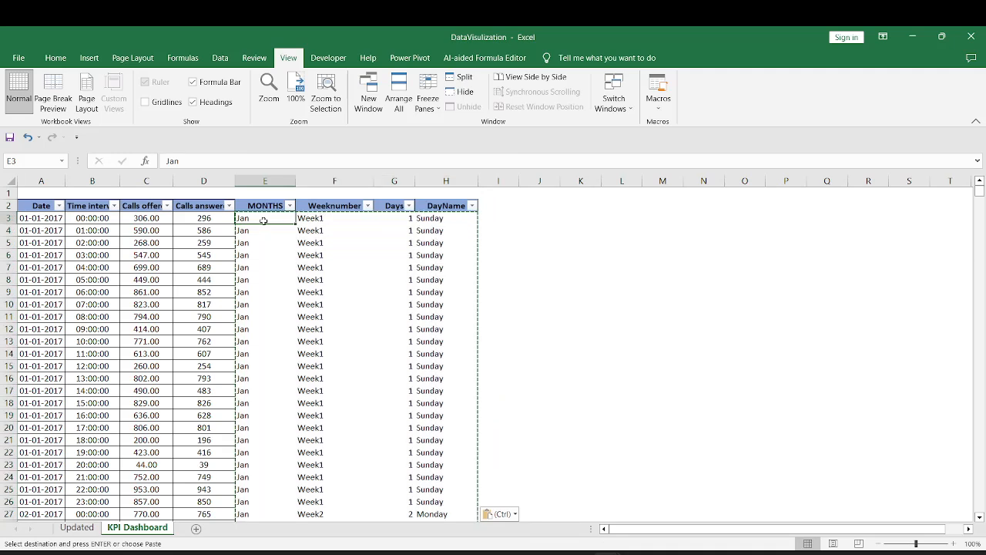
Check the contents of E3, F3, G3 and H3 for remaining formulas
{"action": "double_click", "coordinate": [176, 161]}
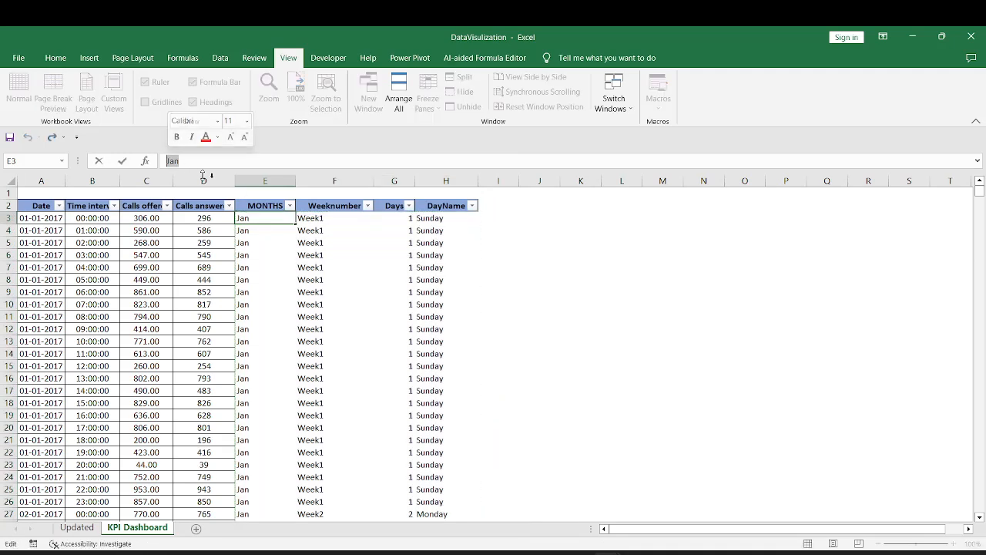
{"action": "left_click", "coordinate": [318, 218]}
{"action": "left_click", "coordinate": [410, 218]}
{"action": "left_click", "coordinate": [428, 218]}
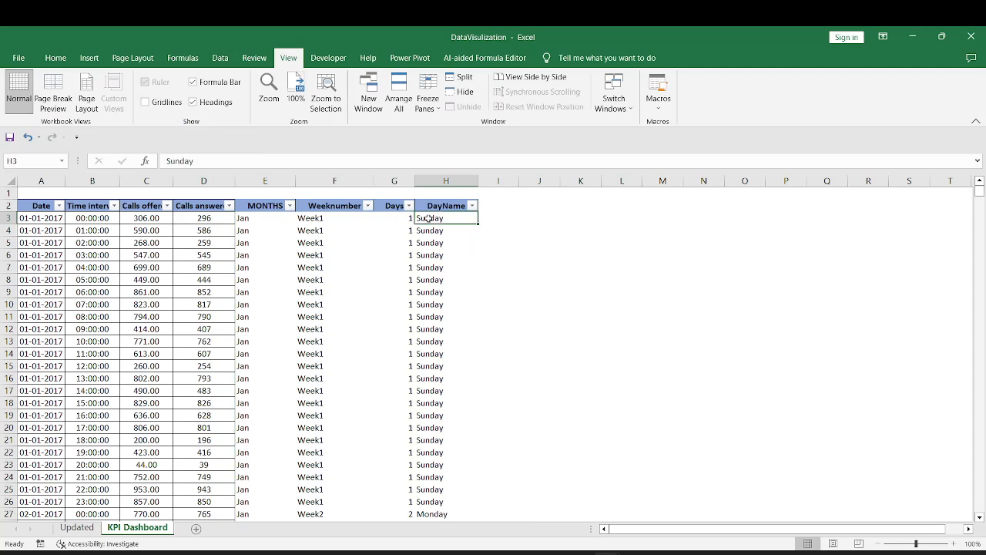
Copy the formatting of the Calls answered column D onto columns E to H with Format Painter
{"action": "left_click", "coordinate": [202, 205]}
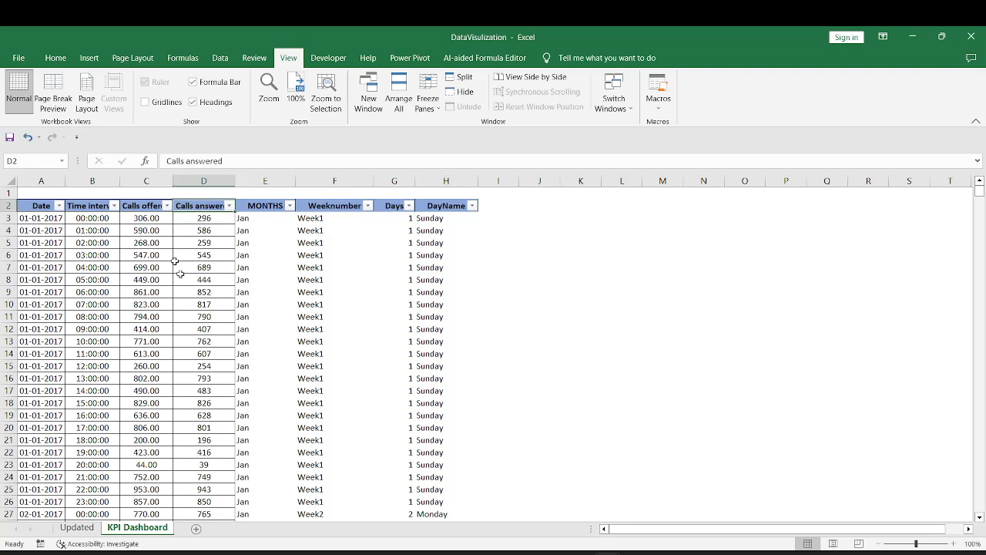
{"action": "left_click", "coordinate": [205, 180]}
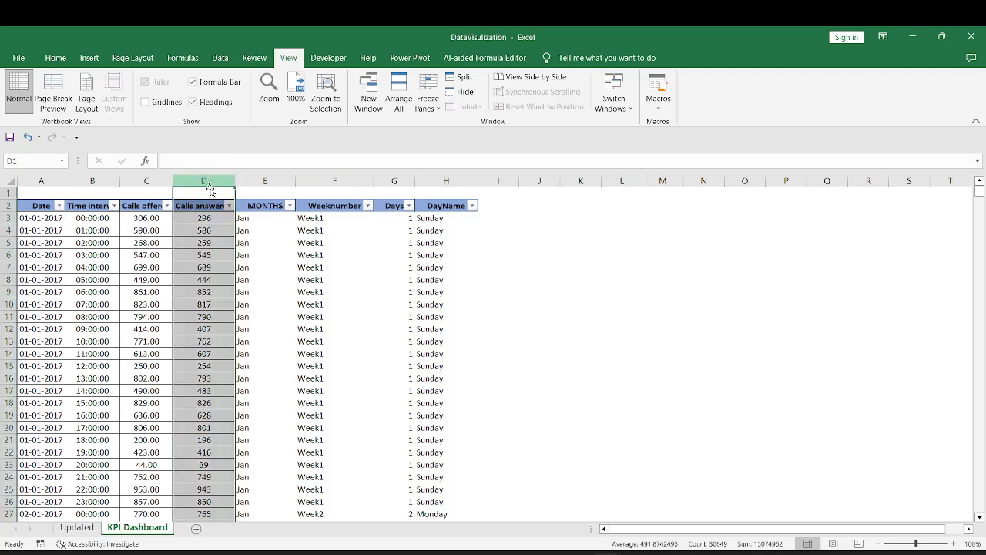
{"action": "left_click", "coordinate": [55, 60]}
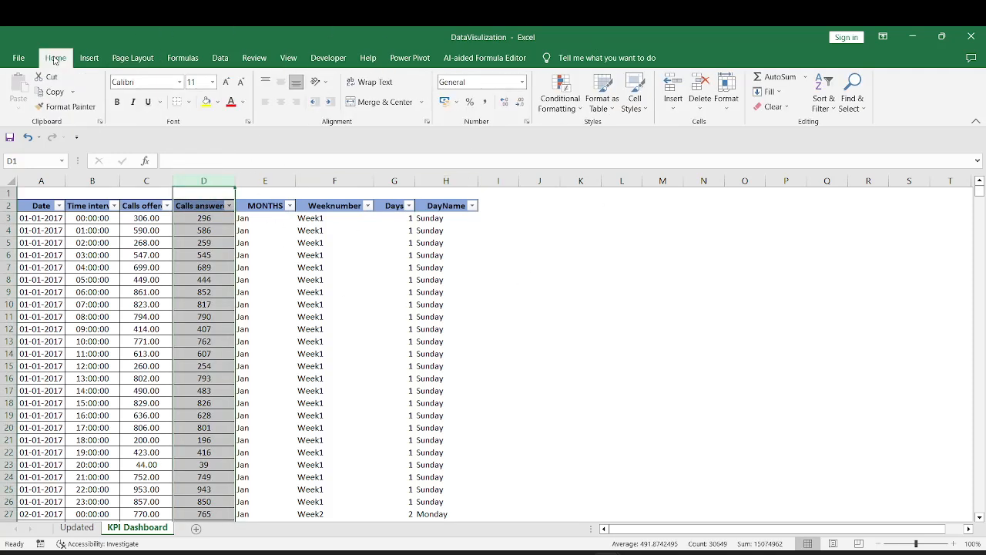
{"action": "left_click", "coordinate": [64, 109]}
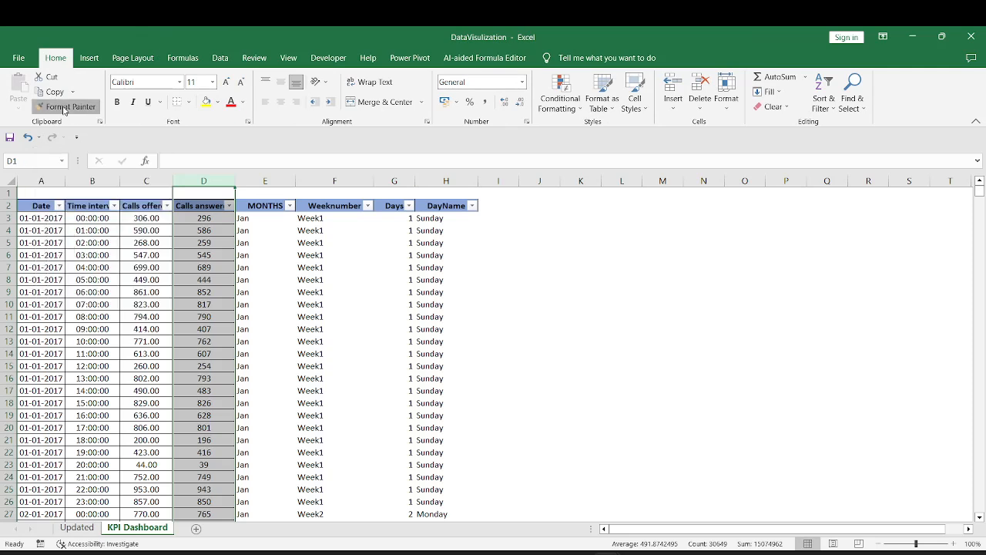
{"action": "left_click_drag", "start_coordinate": [244, 180], "coordinate": [440, 182]}
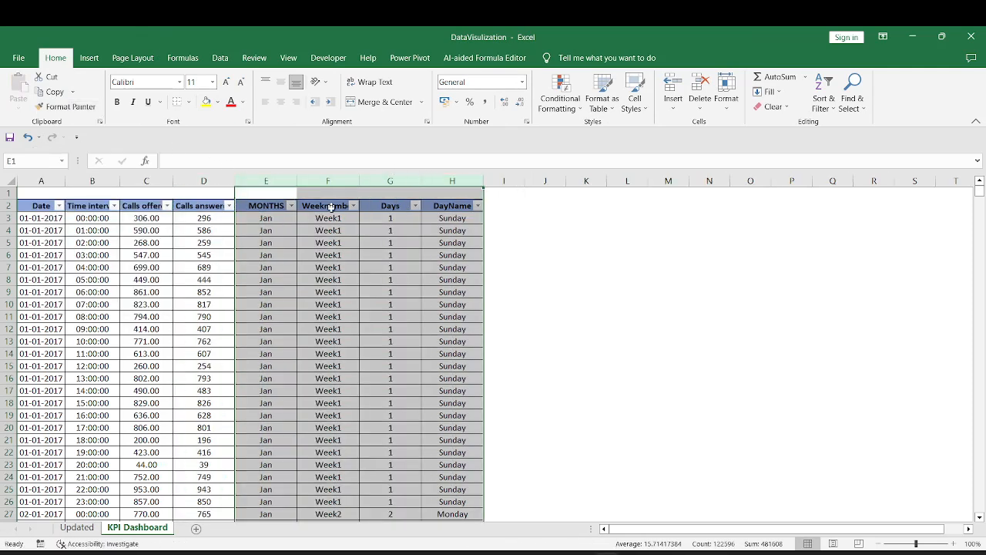
{"action": "left_click", "coordinate": [260, 206]}
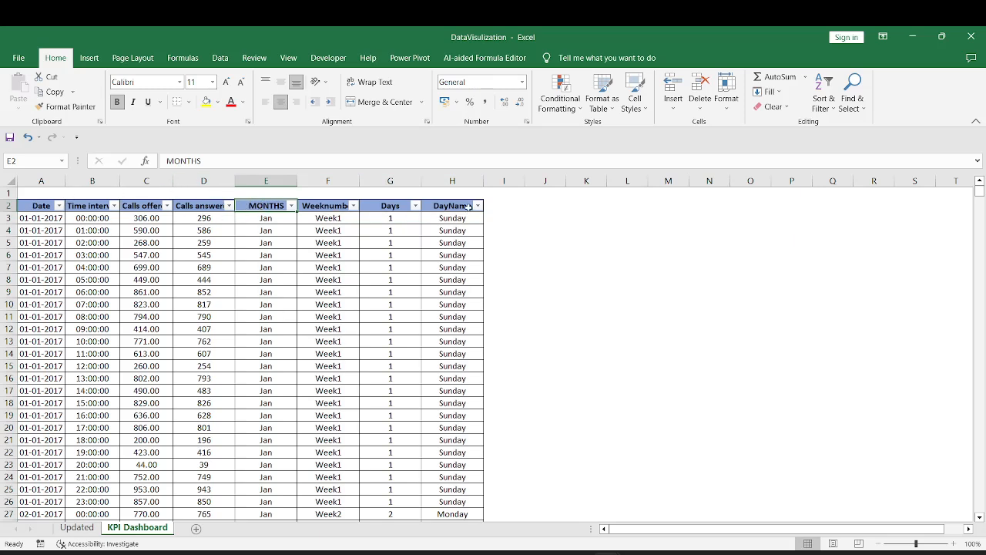
Create a PivotTable on a new worksheet from the full data range A2:H30650 of the KPI Dashboard sheet
{"action": "left_click", "coordinate": [34, 206]}
{"action": "key", "text": "ctrl+shift+Right"}
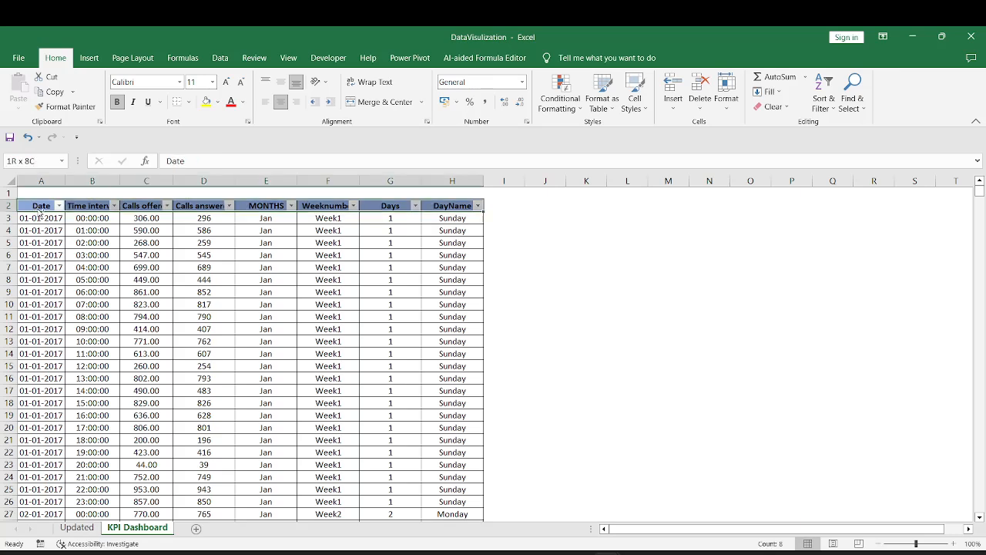
{"action": "key", "text": "ctrl+shift+Down"}
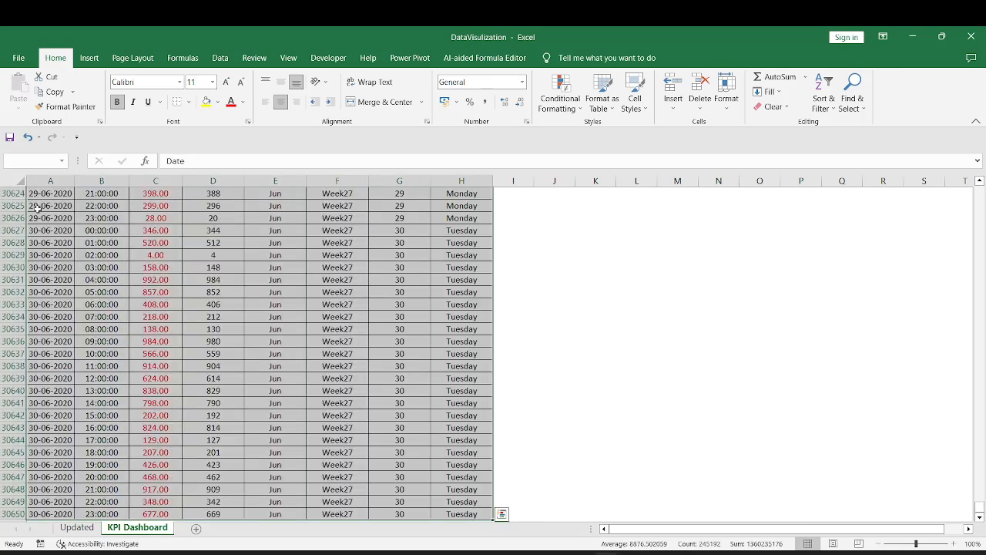
{"action": "left_click", "coordinate": [91, 58]}
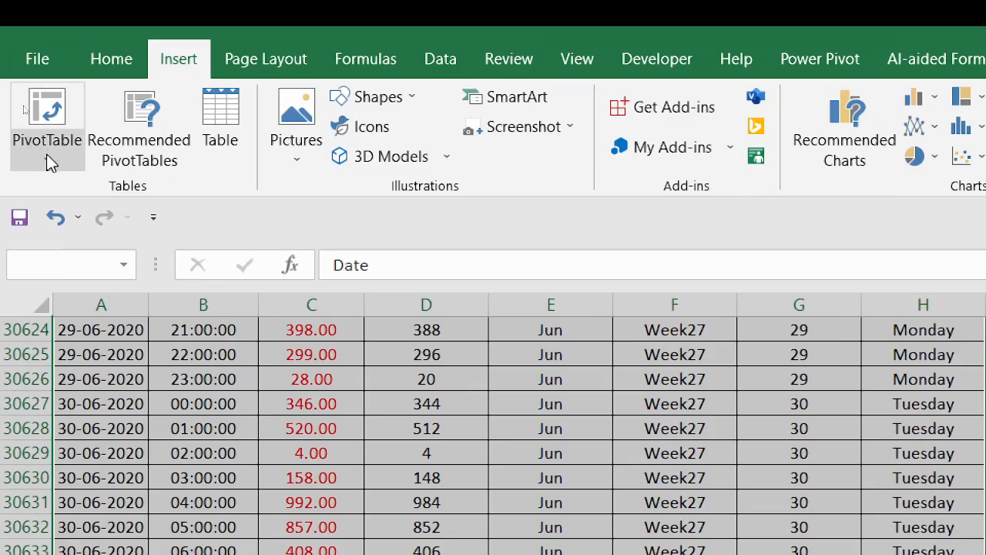
{"action": "left_click", "coordinate": [48, 156]}
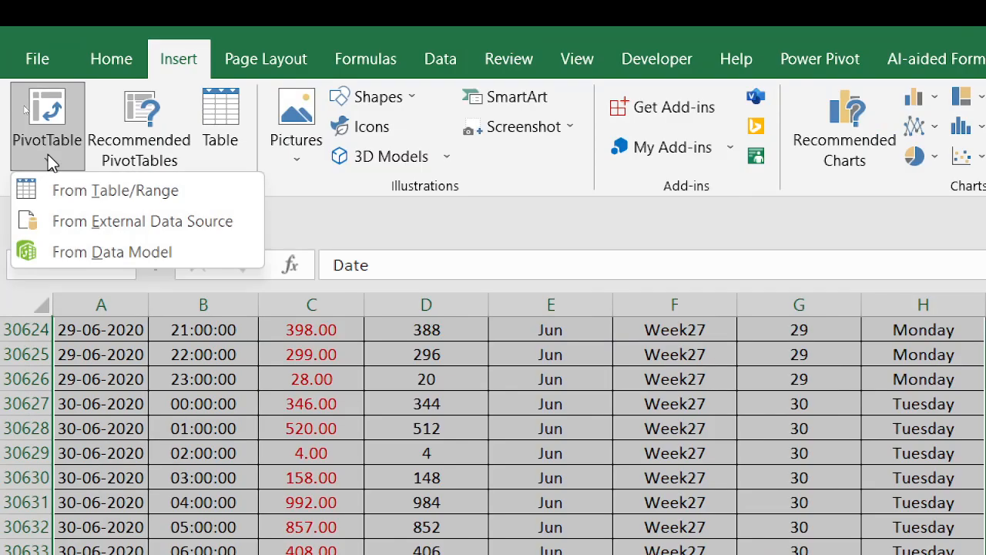
{"action": "left_click", "coordinate": [123, 193]}
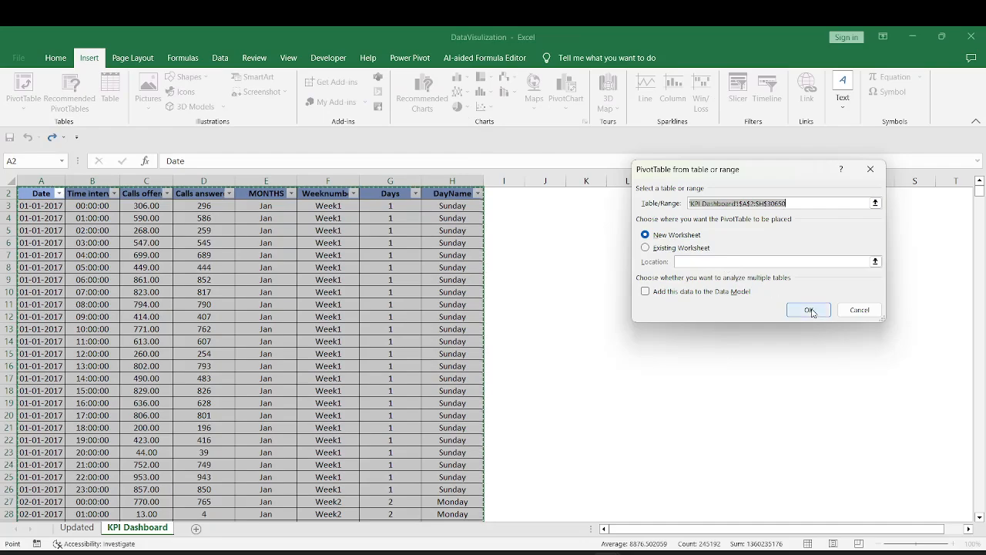
{"action": "left_click", "coordinate": [809, 311]}
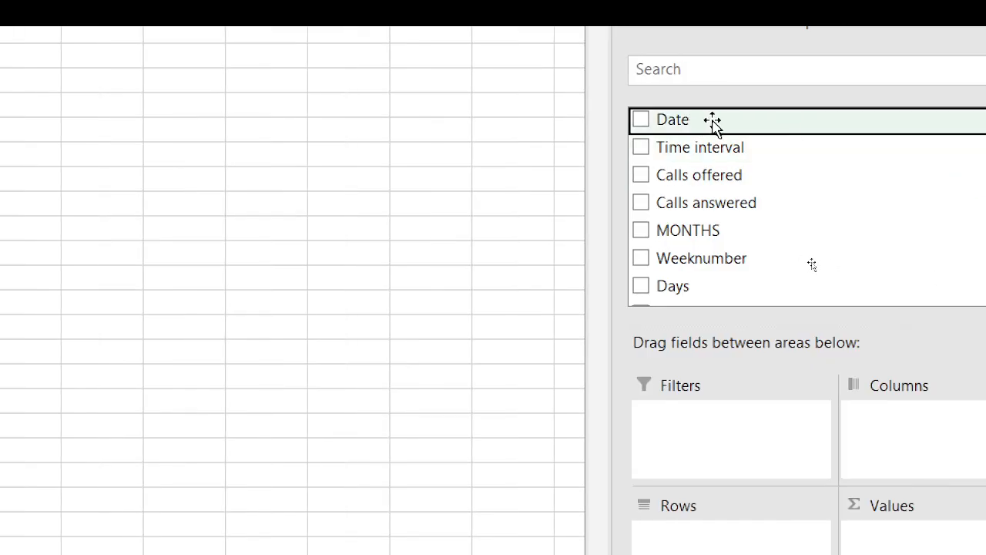
Add the Date field to the PivotTable, keeping Years (Date) as the filter and only Quarters (Date) in the rows
{"action": "left_click_drag", "start_coordinate": [713, 125], "coordinate": [819, 484]}
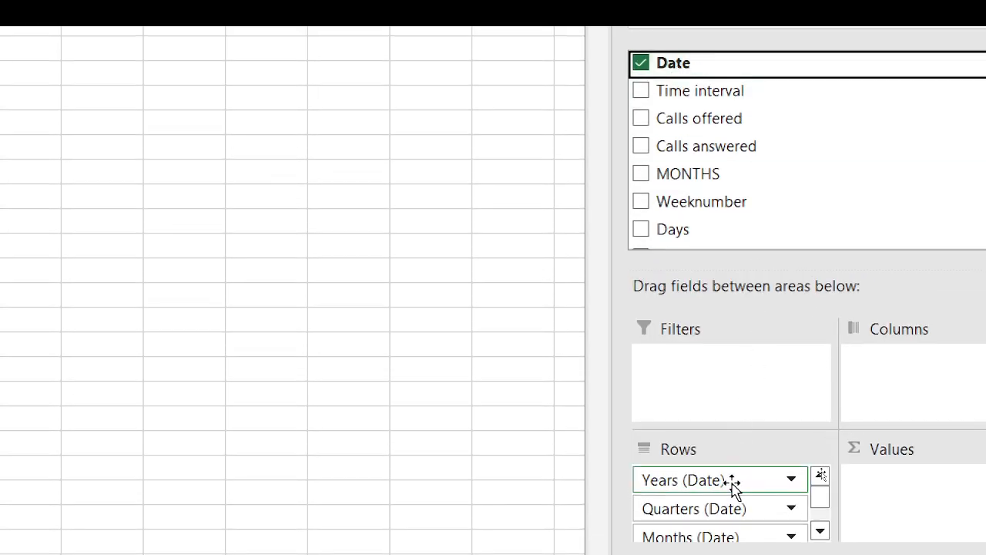
{"action": "mouse_move", "coordinate": [819, 502]}
{"action": "left_mouse_down"}
{"action": "mouse_move", "coordinate": [820, 524]}
{"action": "mouse_move", "coordinate": [821, 488]}
{"action": "left_mouse_up"}
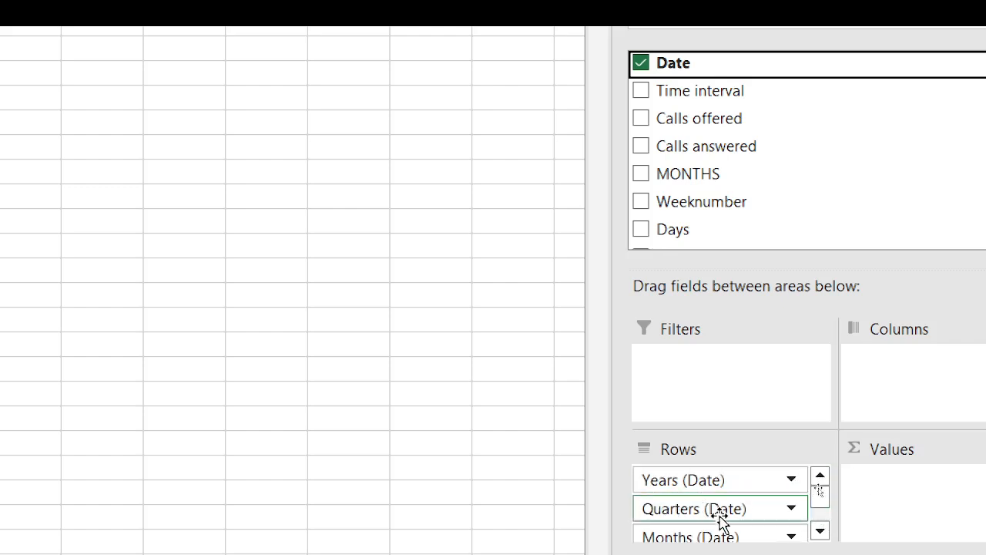
{"action": "left_click_drag", "start_coordinate": [819, 498], "coordinate": [820, 475]}
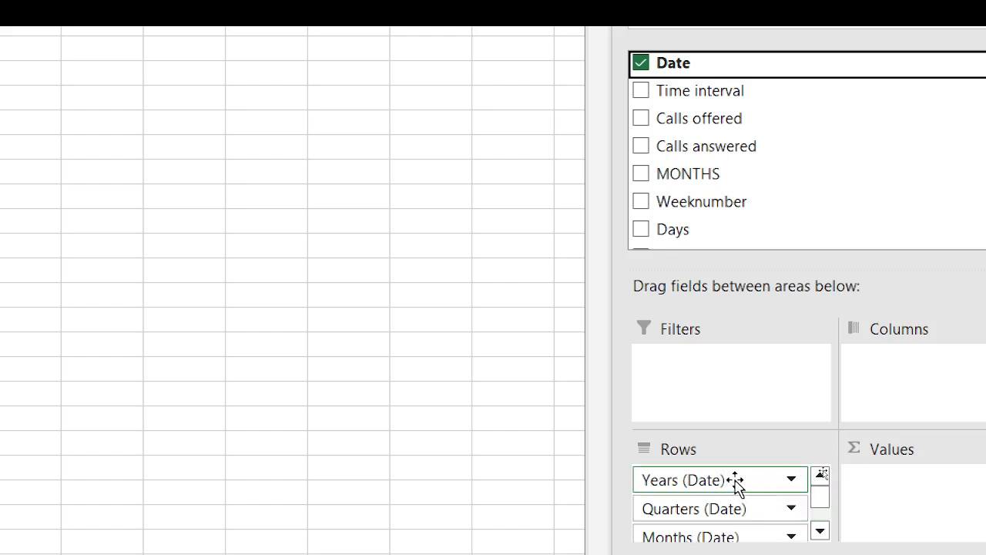
{"action": "left_click_drag", "start_coordinate": [736, 481], "coordinate": [709, 355]}
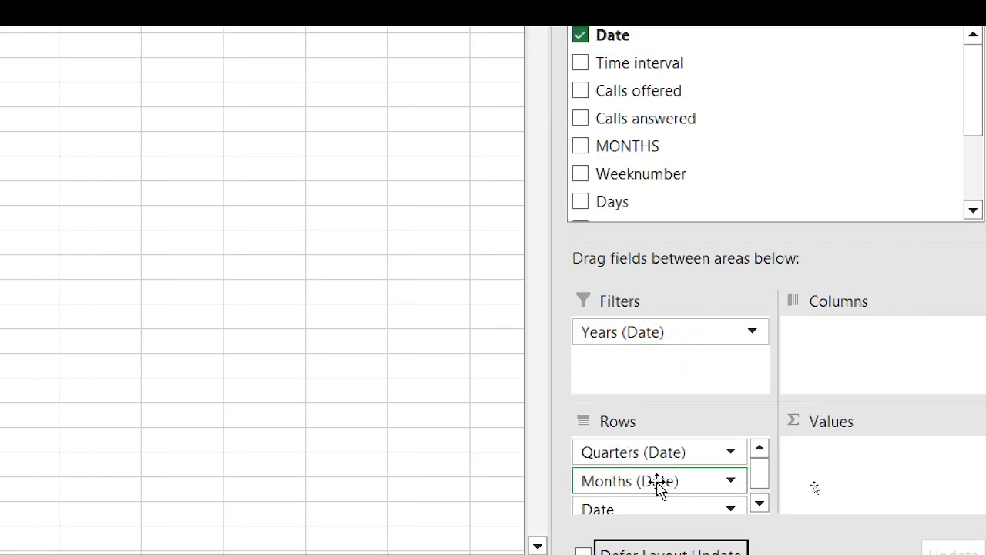
{"action": "left_click_drag", "start_coordinate": [690, 481], "coordinate": [429, 461]}
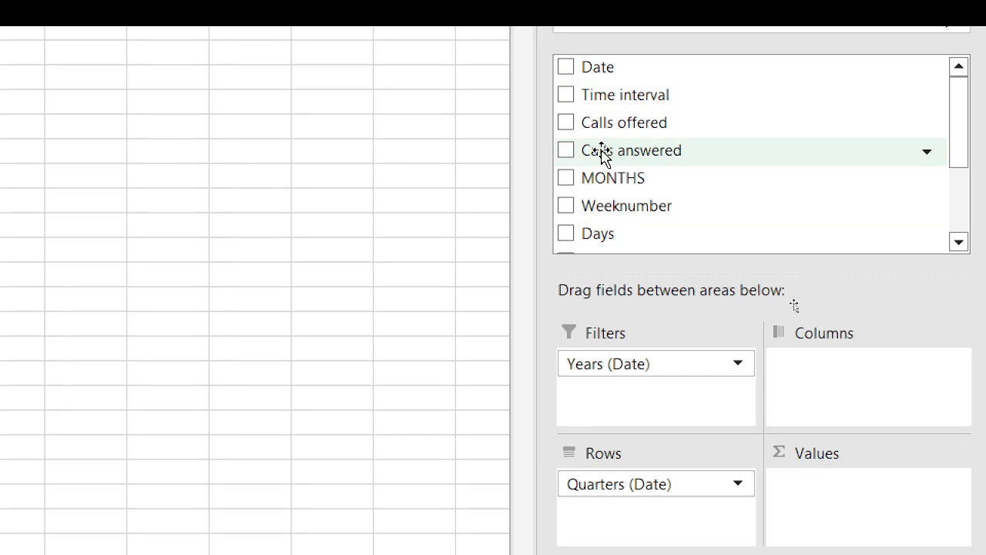
Add Calls answered and Calls offered as summed values and remove Quarters (Date) from the PivotTable rows
{"action": "left_click_drag", "start_coordinate": [602, 153], "coordinate": [843, 489]}
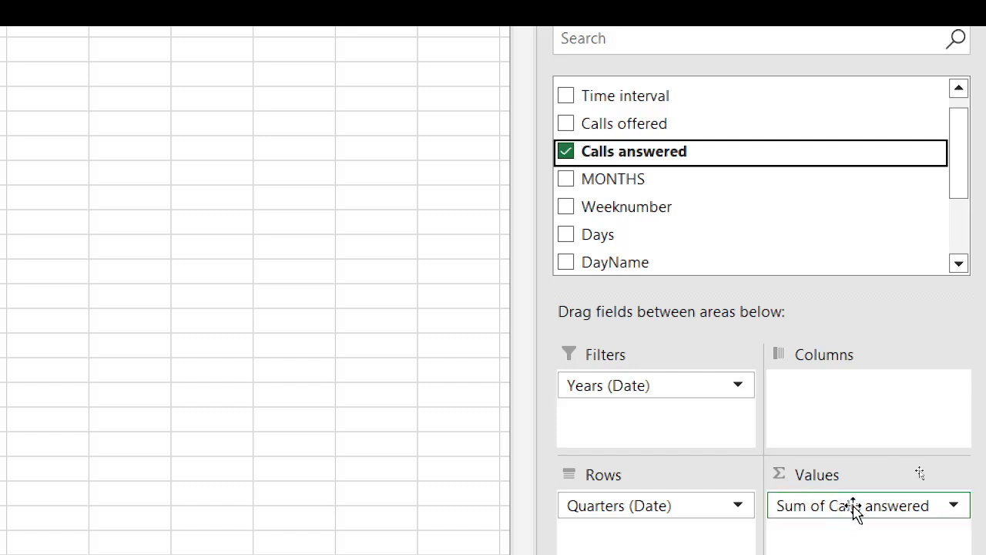
{"action": "left_click_drag", "start_coordinate": [604, 126], "coordinate": [830, 544]}
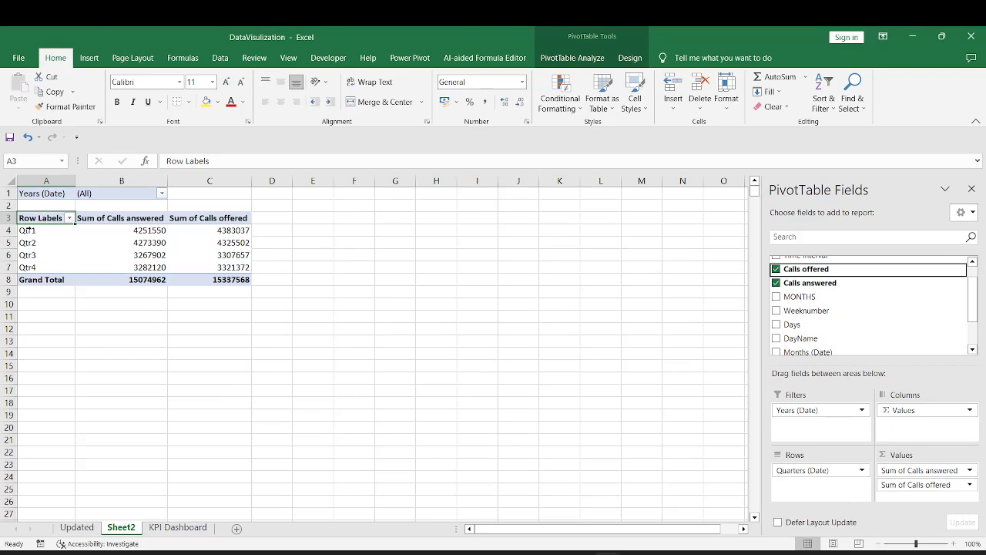
{"action": "left_click_drag", "start_coordinate": [26, 230], "coordinate": [26, 266]}
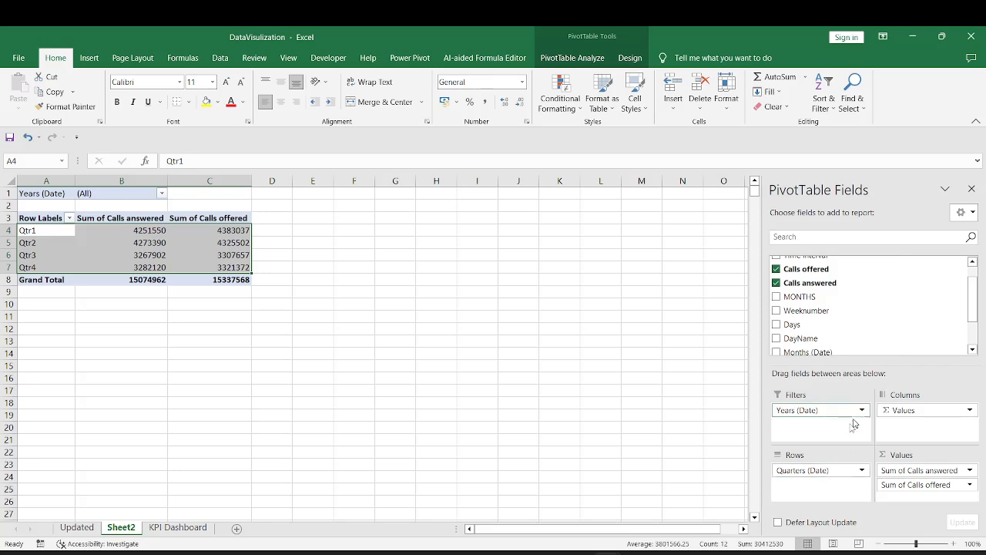
{"action": "left_click_drag", "start_coordinate": [804, 470], "coordinate": [697, 438]}
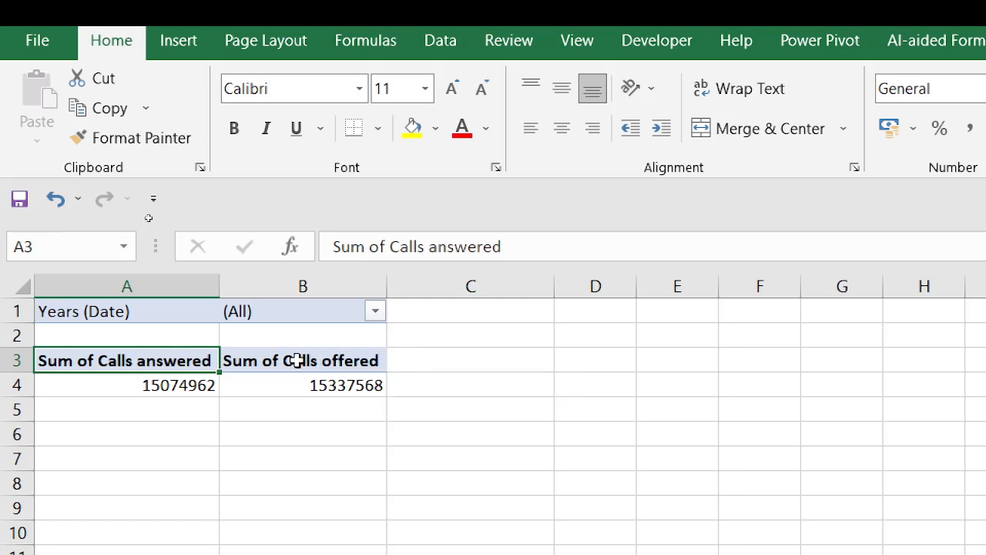
Reorder the PivotTable values so that Sum of Calls offered comes before Sum of Calls answered
{"action": "left_click_drag", "start_coordinate": [297, 360], "coordinate": [115, 359]}
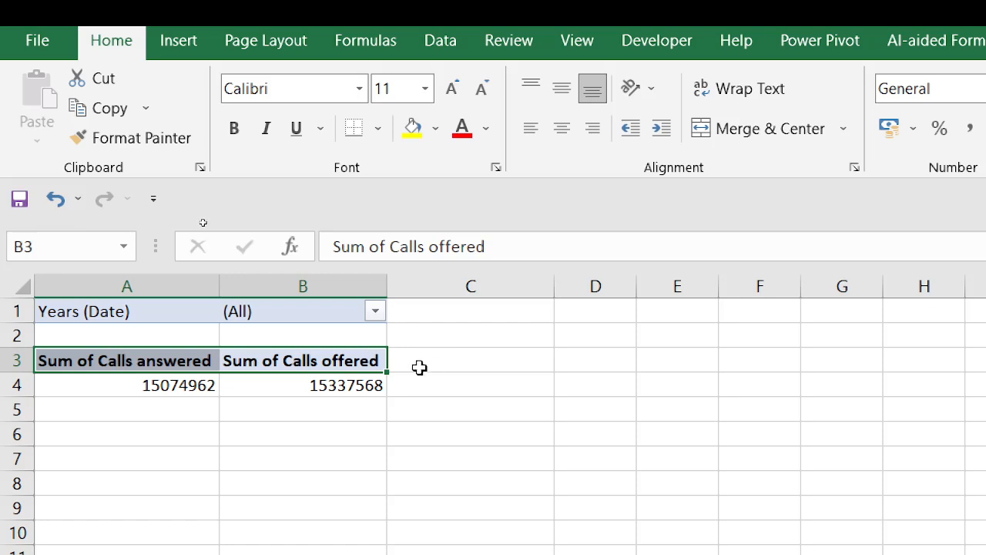
{"action": "left_click", "coordinate": [443, 360]}
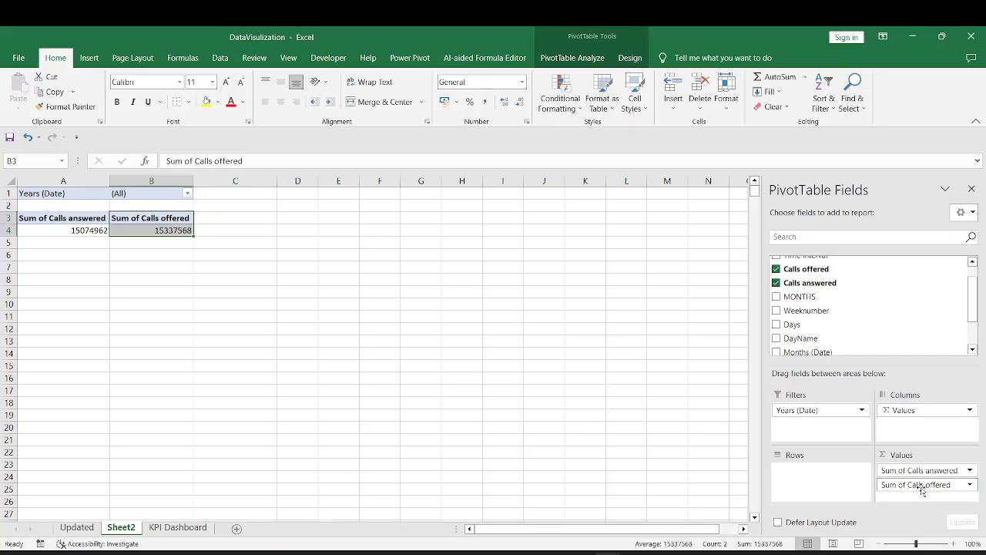
{"action": "mouse_move", "coordinate": [921, 484]}
{"action": "left_mouse_down"}
{"action": "mouse_move", "coordinate": [932, 497]}
{"action": "mouse_move", "coordinate": [916, 469]}
{"action": "left_mouse_up"}
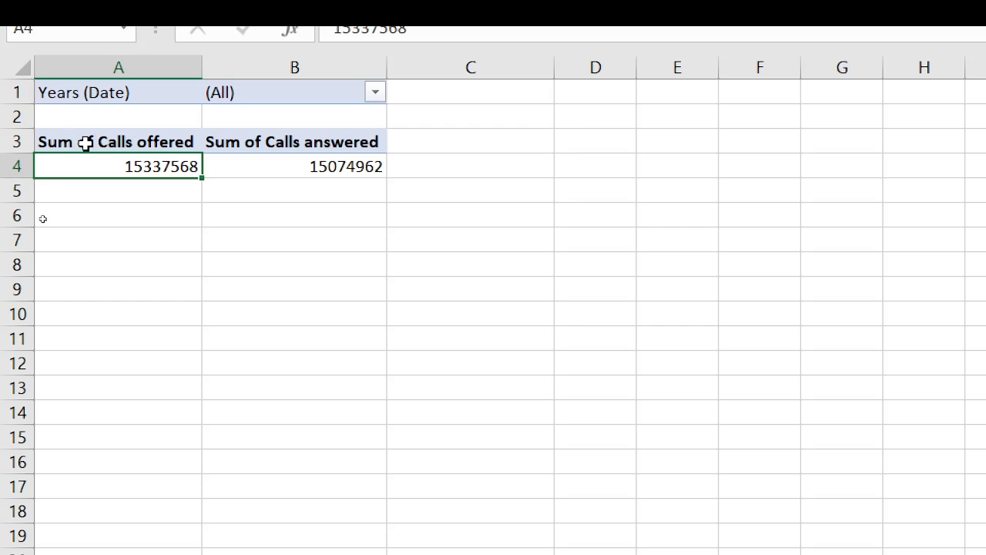
{"action": "left_click", "coordinate": [84, 142]}
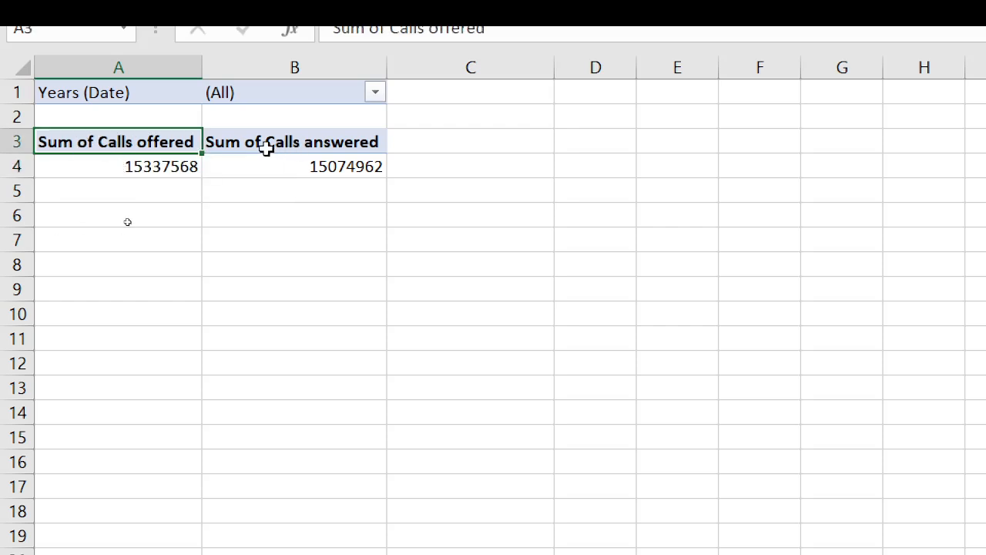
{"action": "left_click", "coordinate": [101, 153]}
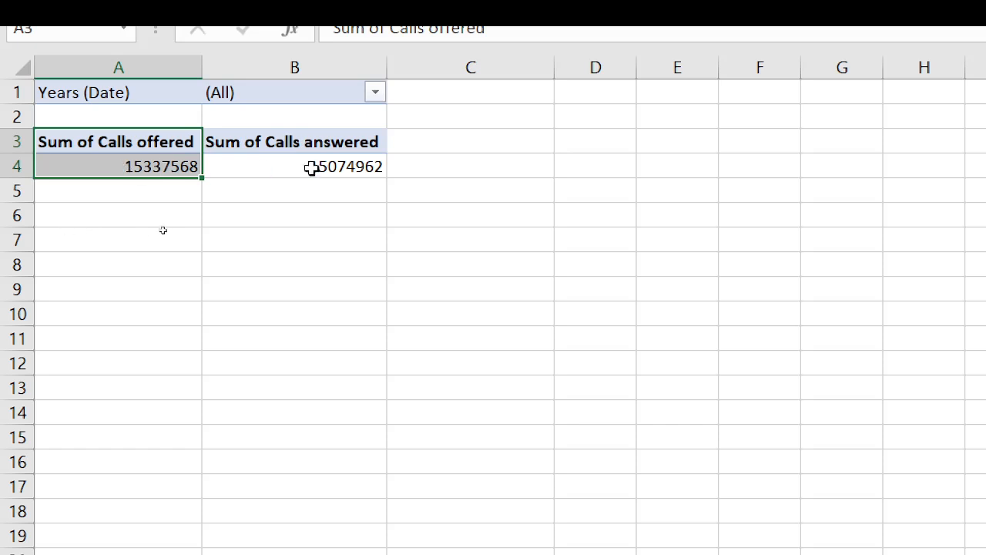
{"action": "left_click_drag", "start_coordinate": [326, 141], "coordinate": [331, 165]}
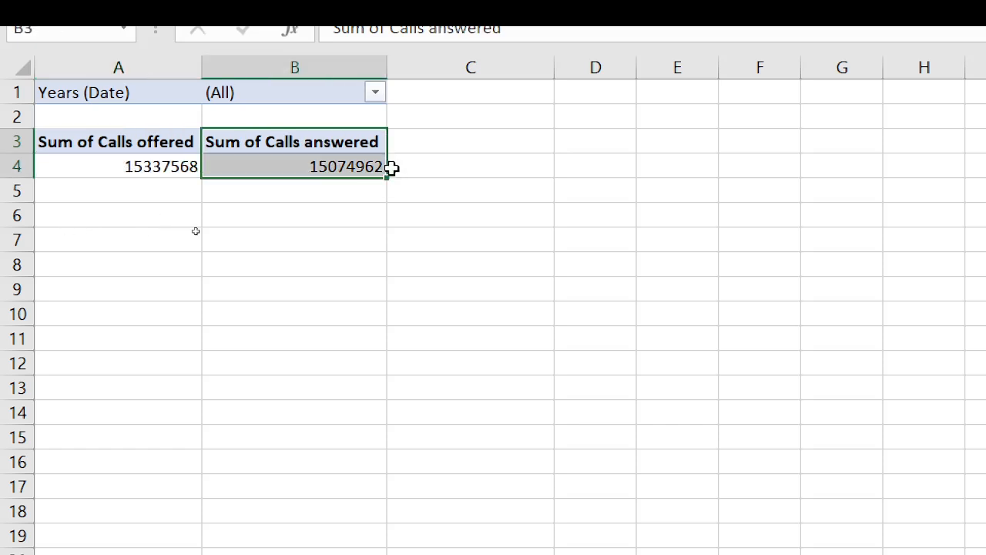
{"action": "left_click", "coordinate": [466, 140]}
Insert a calculated field named Total Abonded calls with the formula 'Calls offered' - 'Calls answered' in the PivotTable
{"action": "left_click", "coordinate": [304, 142]}
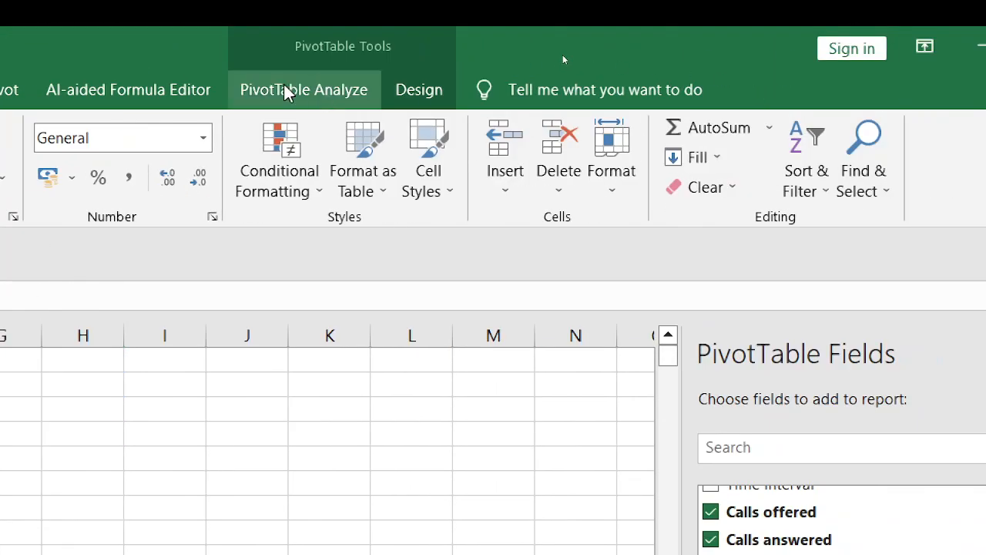
{"action": "left_click", "coordinate": [285, 91]}
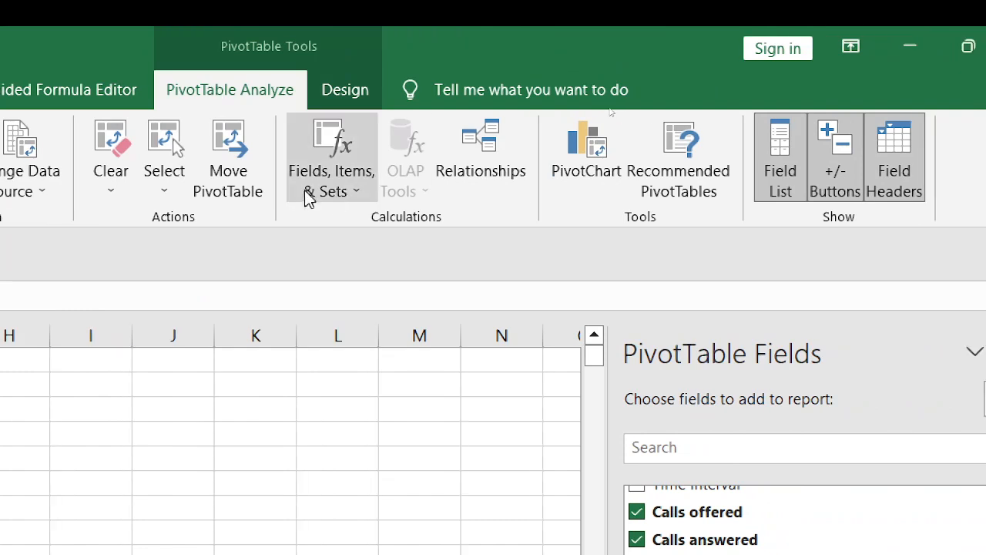
{"action": "left_click", "coordinate": [353, 189]}
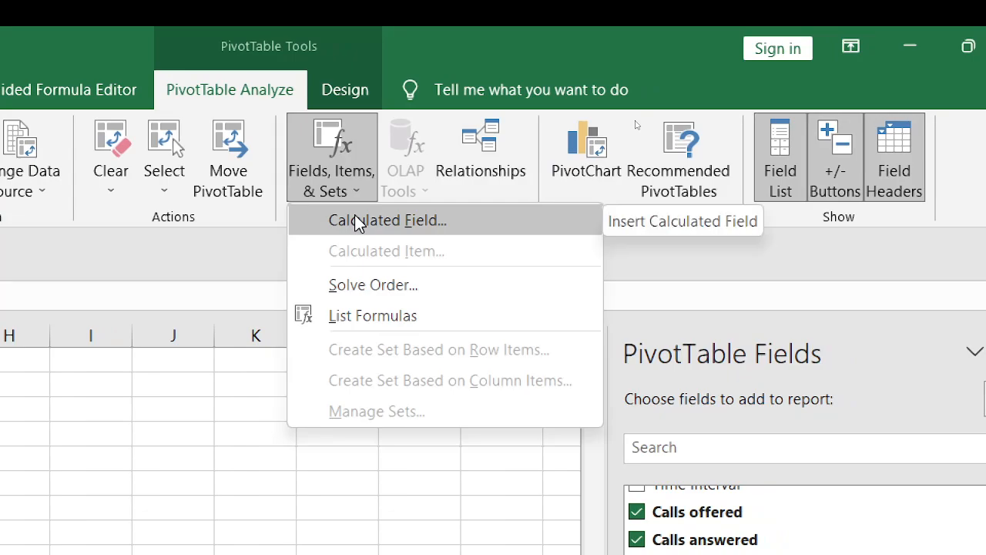
{"action": "left_click", "coordinate": [357, 221]}
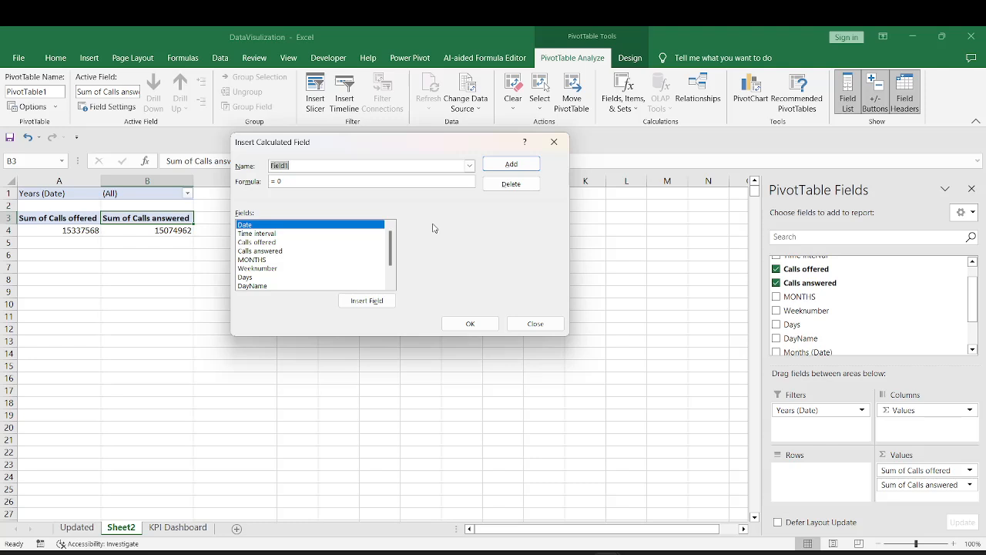
{"action": "type", "text": "Total Abonded calls"}
{"action": "left_click", "coordinate": [266, 243]}
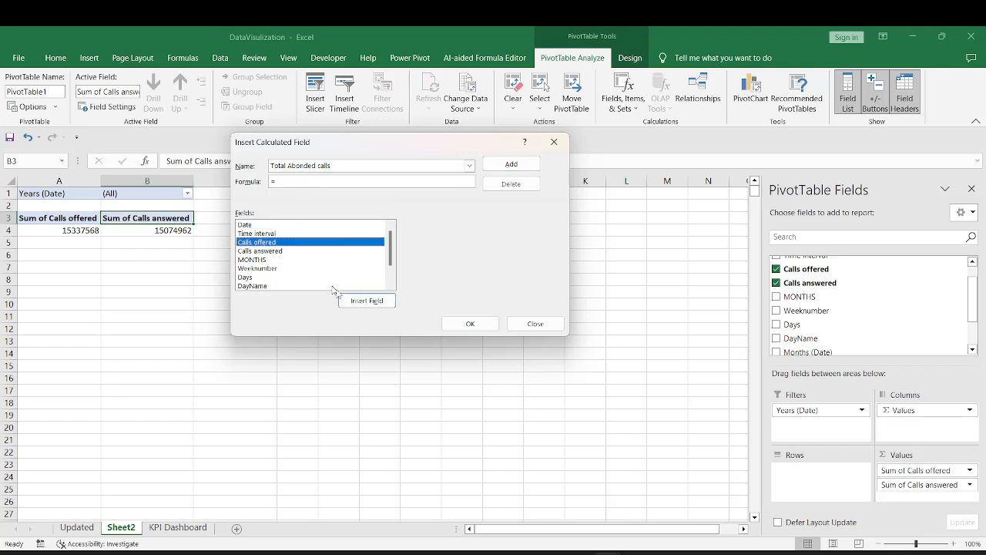
{"action": "left_click", "coordinate": [365, 301]}
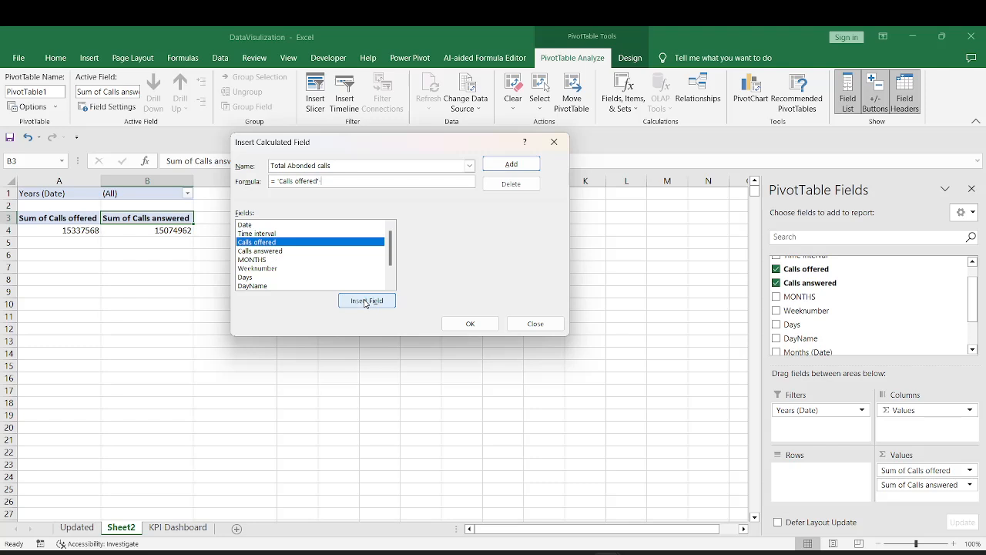
{"action": "left_click", "coordinate": [299, 251]}
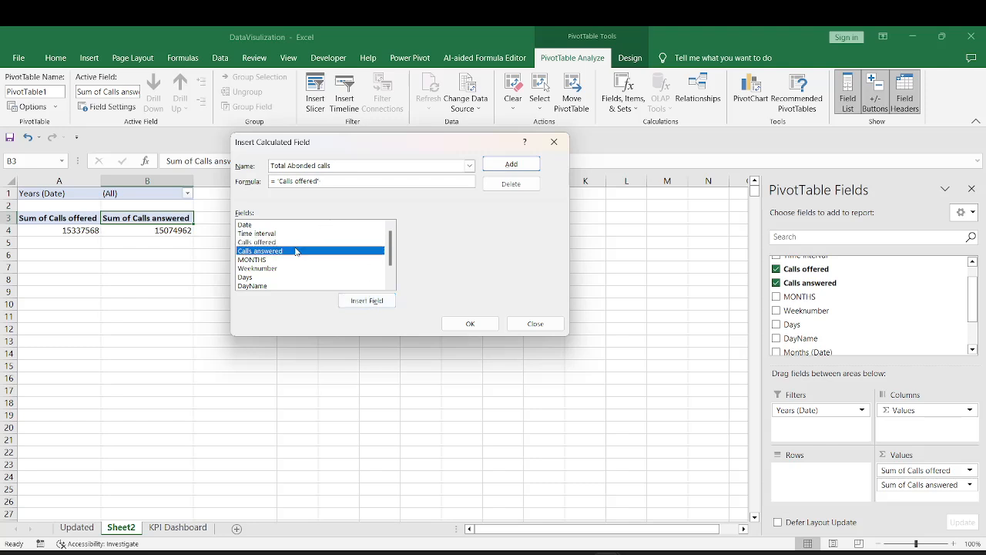
{"action": "type", "text": "-"}
{"action": "left_click", "coordinate": [366, 301]}
{"action": "left_click", "coordinate": [470, 323]}
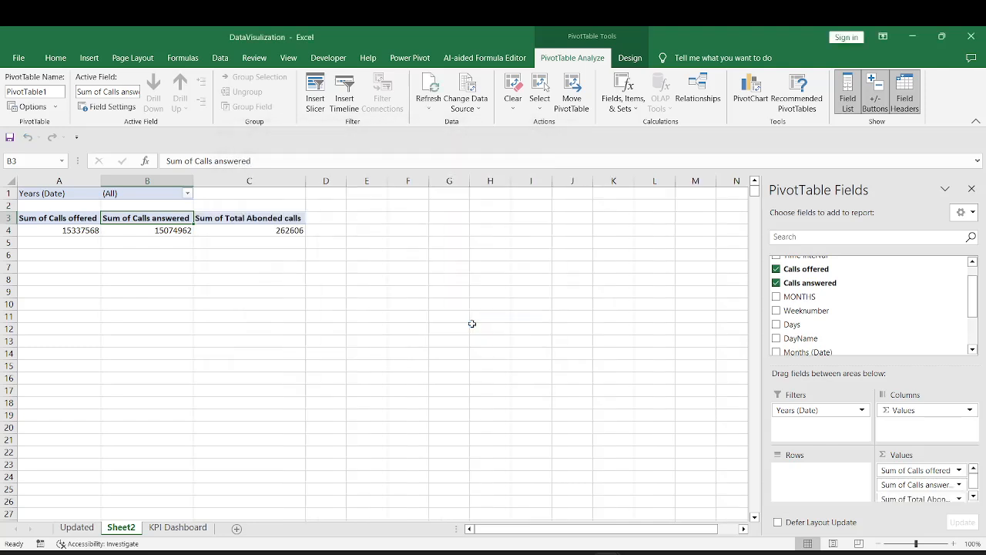
Rename the Sum of Total Abonded calls value field to Abonded calls
{"action": "left_click", "coordinate": [244, 218]}
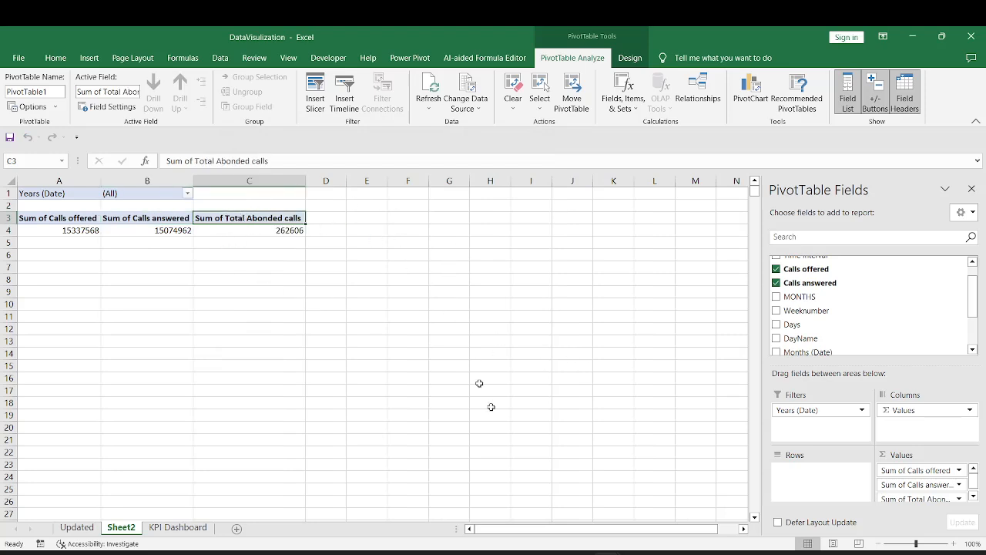
{"action": "left_click", "coordinate": [55, 57]}
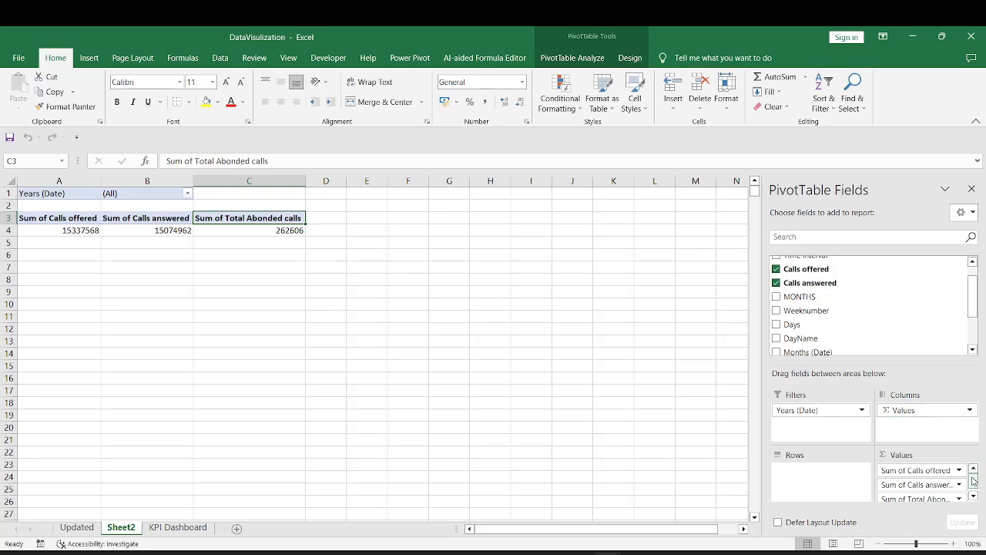
{"action": "scroll", "coordinate": [925, 485], "scroll_direction": "down", "scroll_amount": 1}
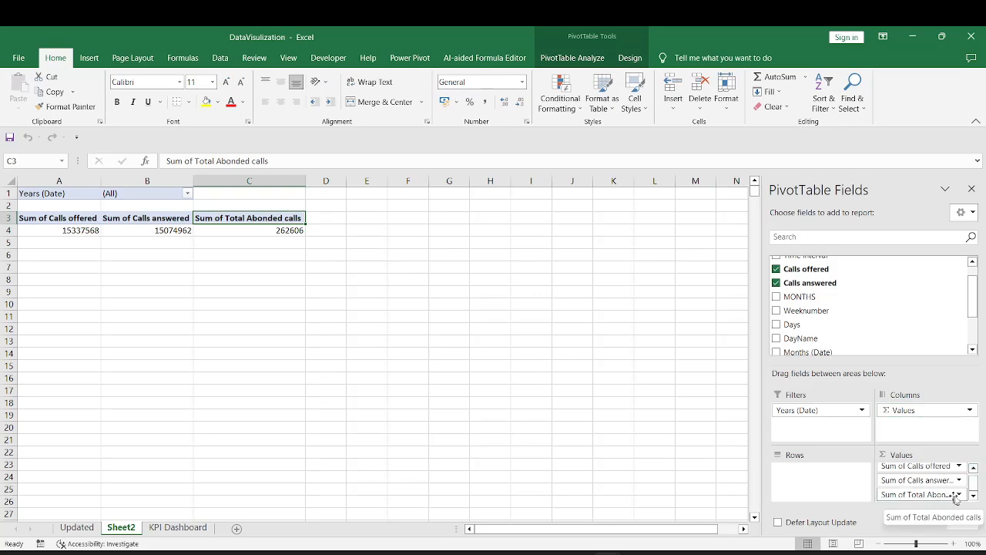
{"action": "left_click", "coordinate": [934, 494]}
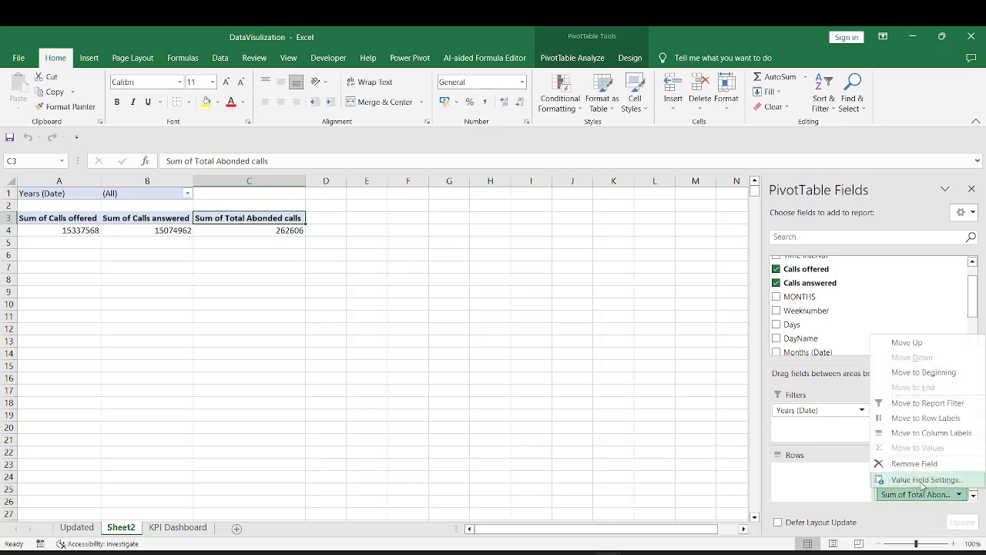
{"action": "left_click", "coordinate": [923, 479]}
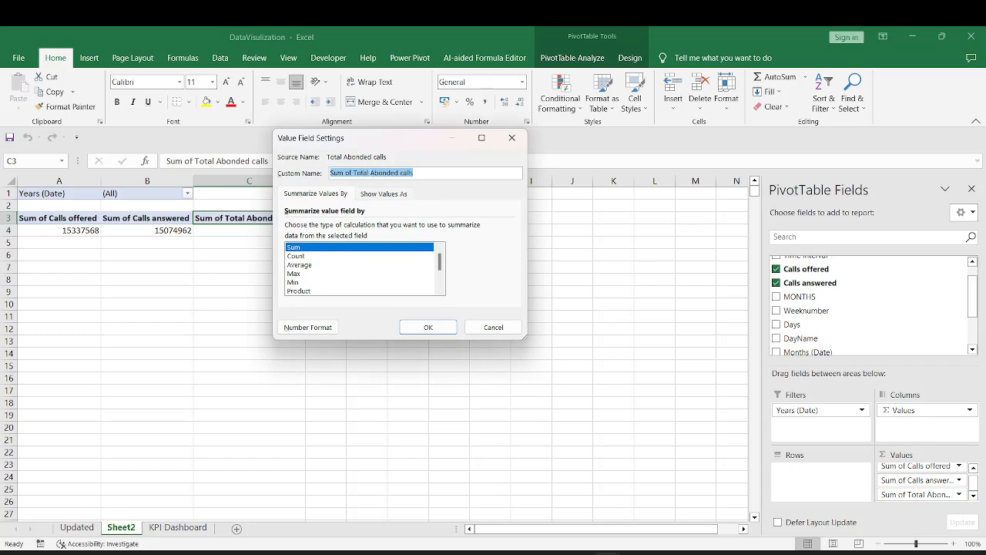
{"action": "left_click_drag", "start_coordinate": [355, 171], "coordinate": [326, 173]}
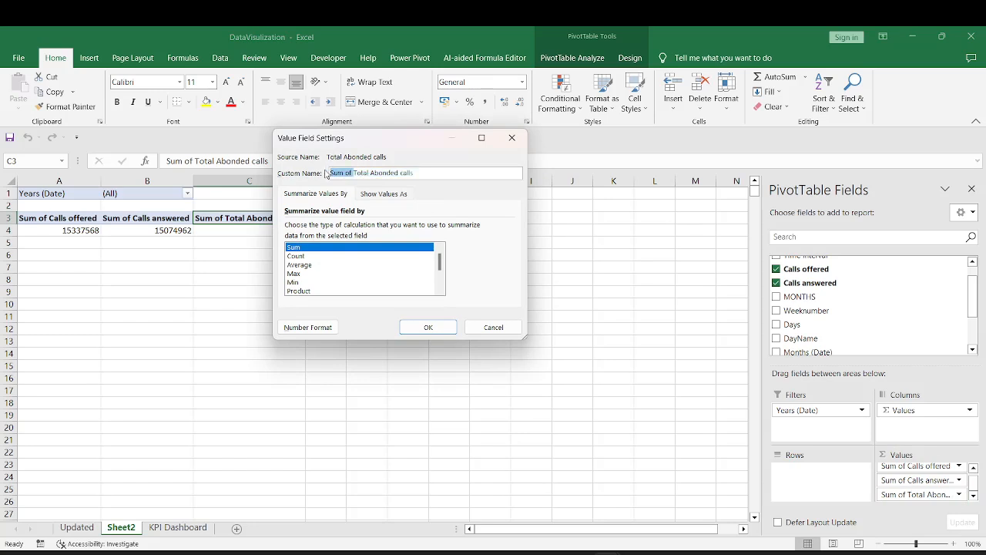
{"action": "key", "text": "BackSpace"}
{"action": "key", "text": "Return"}
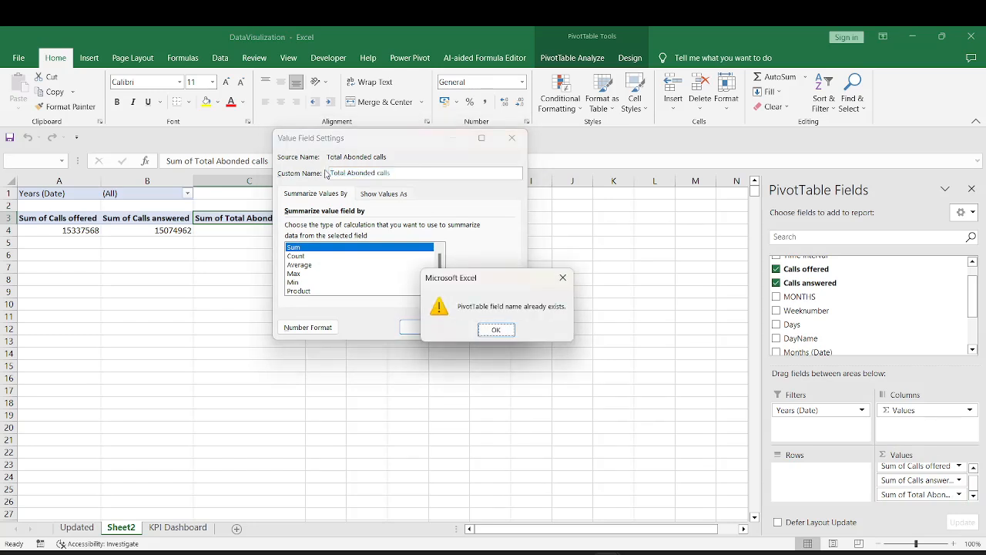
{"action": "key", "text": "Return"}
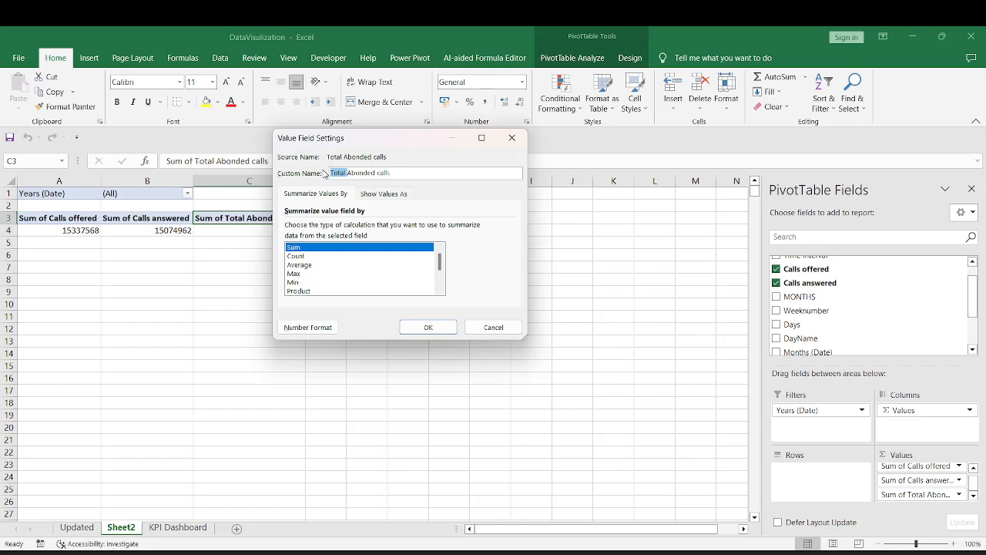
{"action": "key", "text": "BackSpace"}
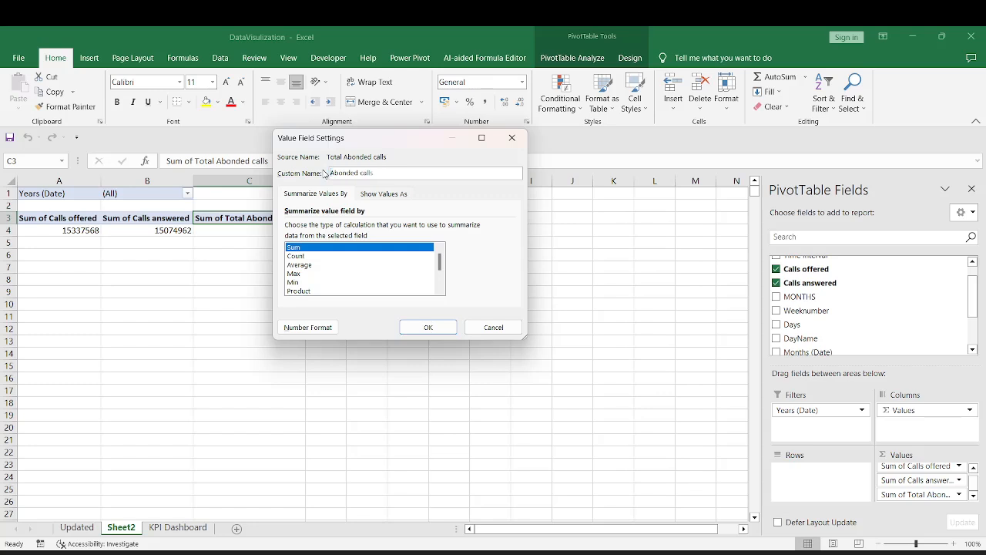
{"action": "left_click", "coordinate": [429, 328]}
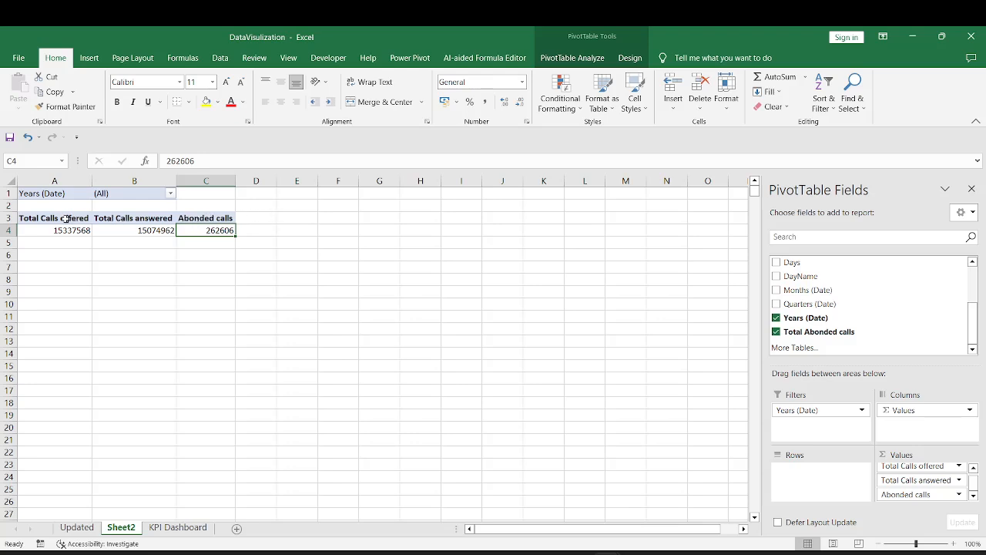
Add Calls offered to the PivotTable values a second time, after Abonded calls
{"action": "left_click_drag", "start_coordinate": [65, 219], "coordinate": [62, 229]}
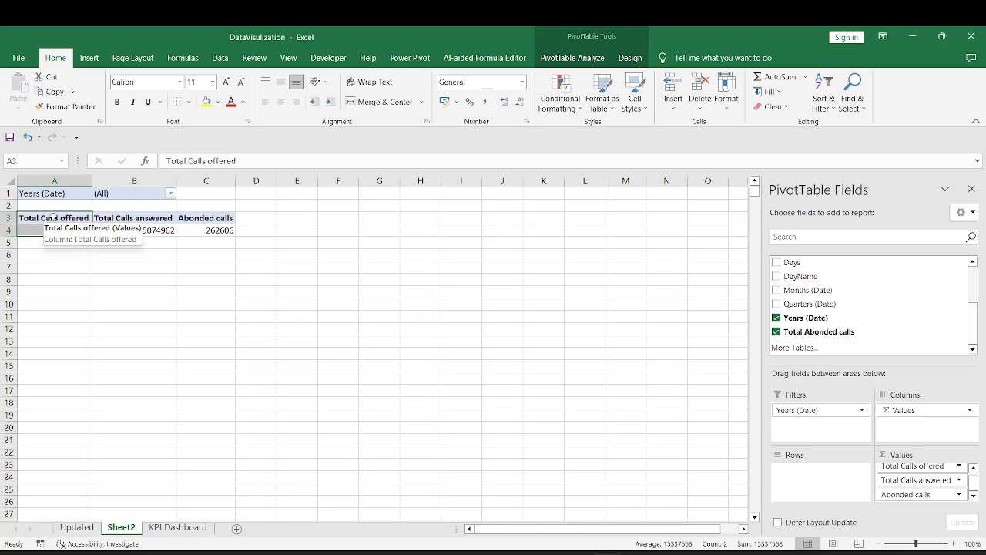
{"action": "left_click", "coordinate": [254, 221]}
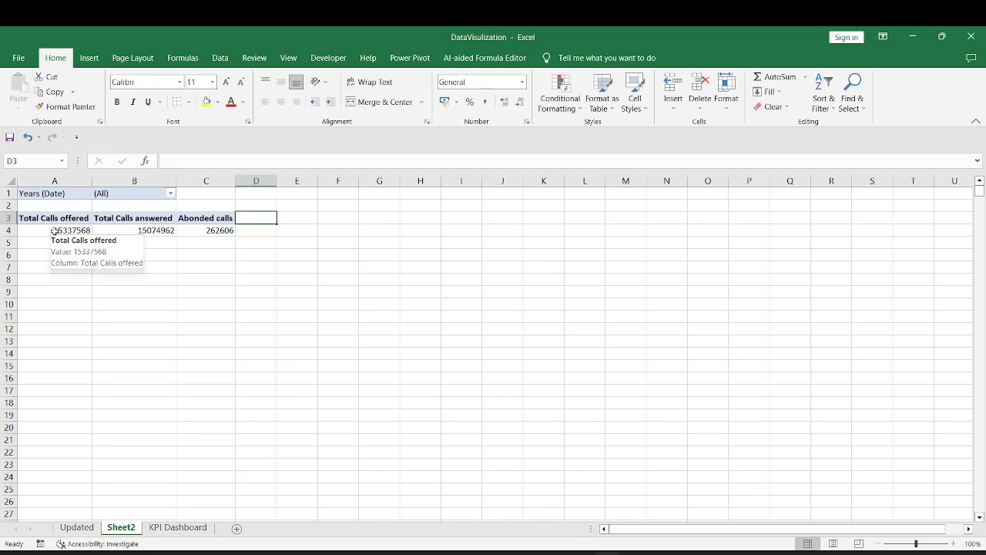
{"action": "left_click", "coordinate": [231, 218]}
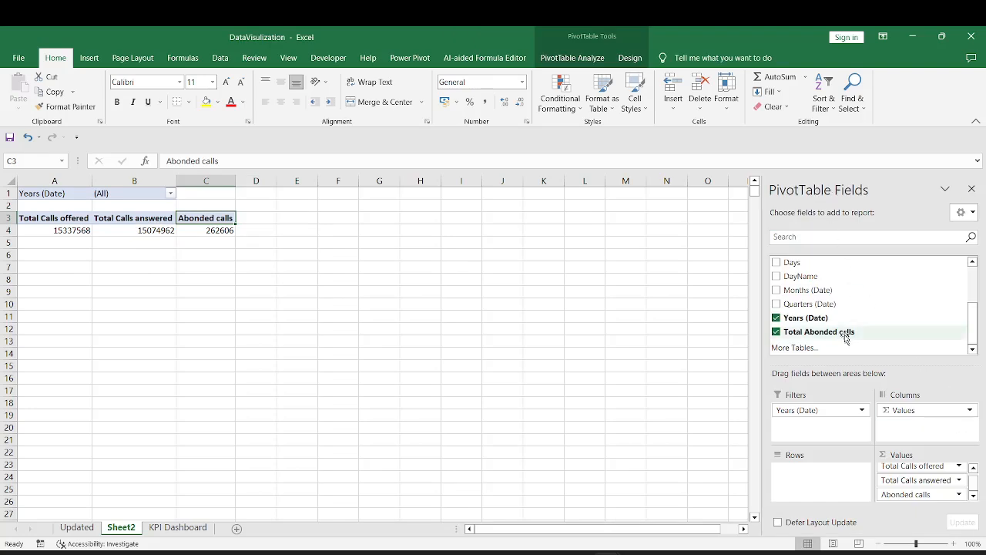
{"action": "scroll", "coordinate": [843, 334], "scroll_direction": "up", "scroll_amount": 2}
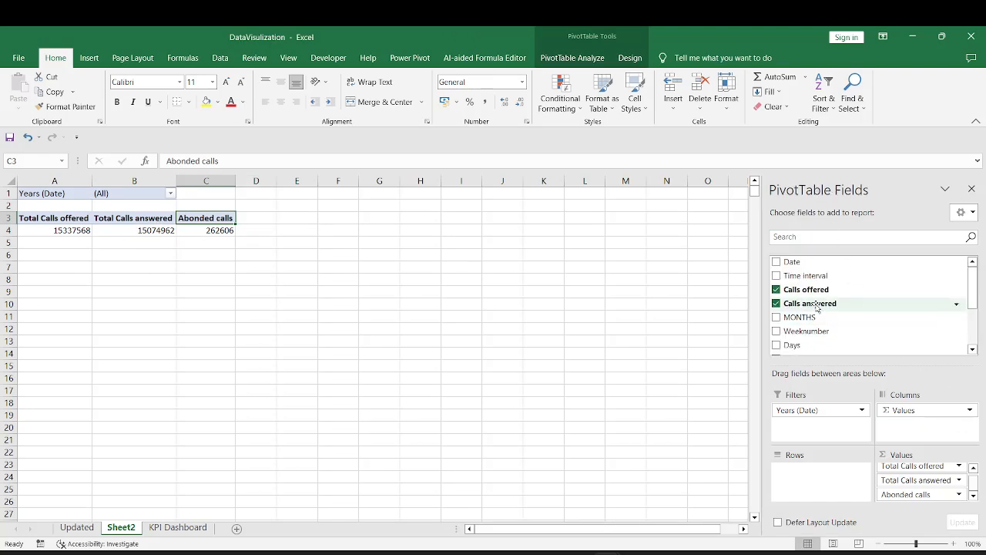
{"action": "left_click_drag", "start_coordinate": [817, 293], "coordinate": [945, 504]}
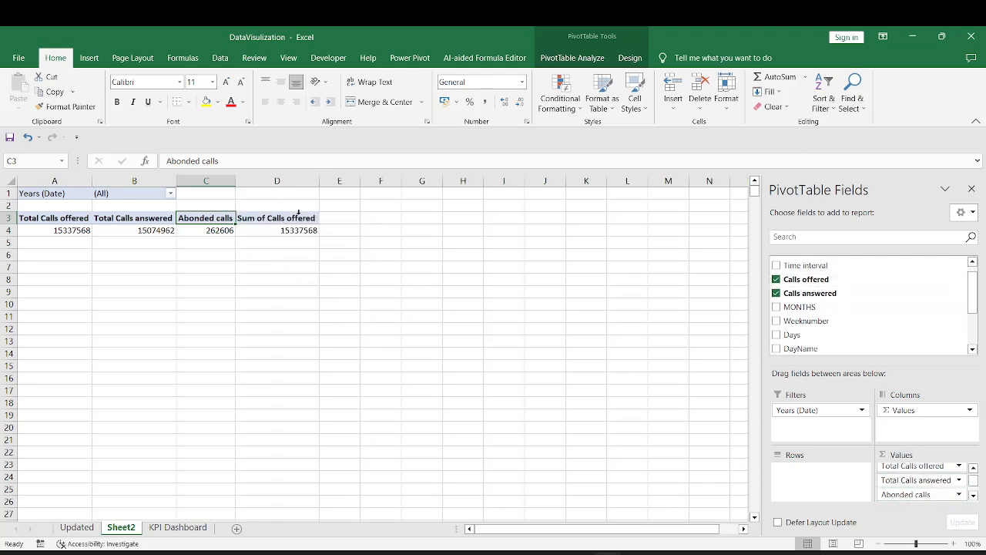
Summarize the added Sum of Calls offered value by Average and name it Avg Calls offered
{"action": "scroll", "coordinate": [976, 481], "scroll_direction": "down", "scroll_amount": 1}
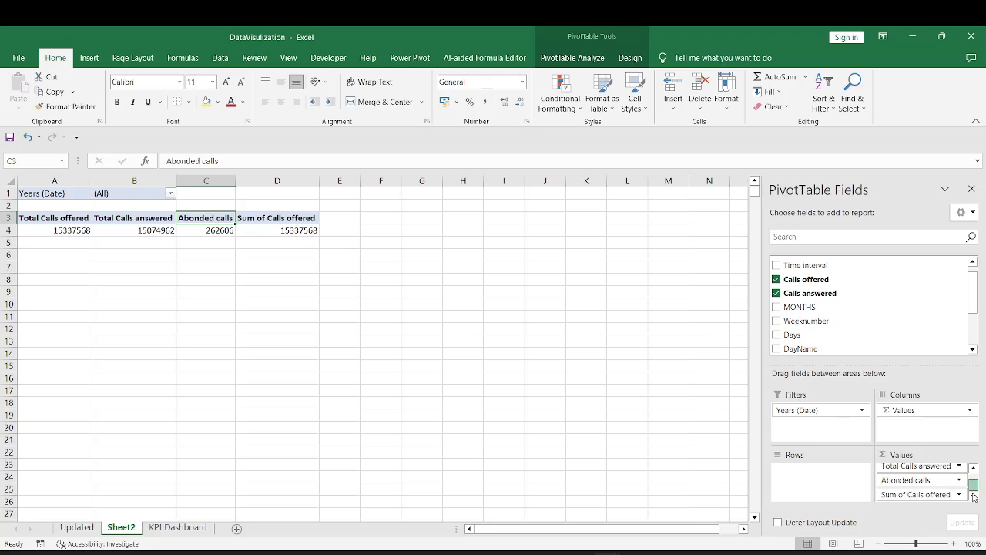
{"action": "left_click", "coordinate": [958, 494]}
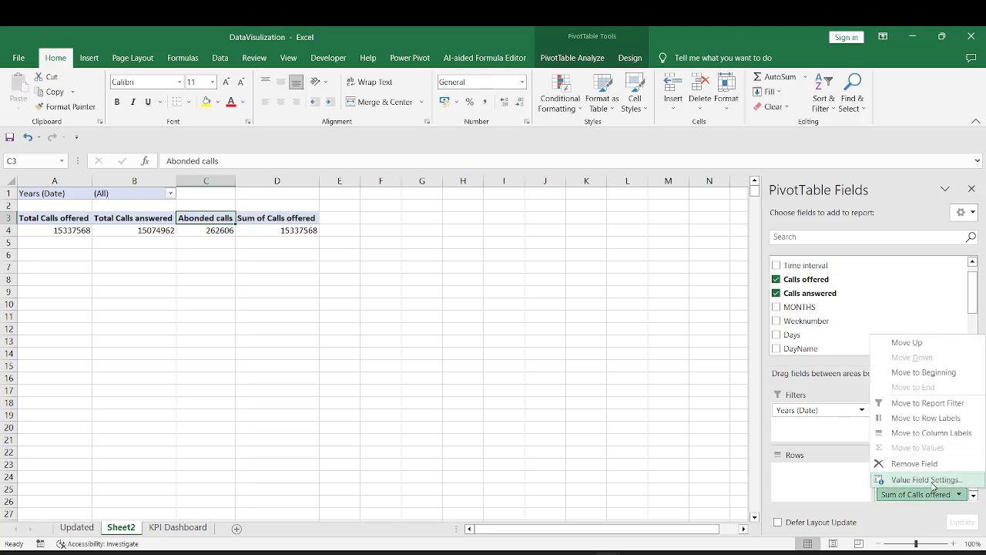
{"action": "left_click", "coordinate": [932, 484]}
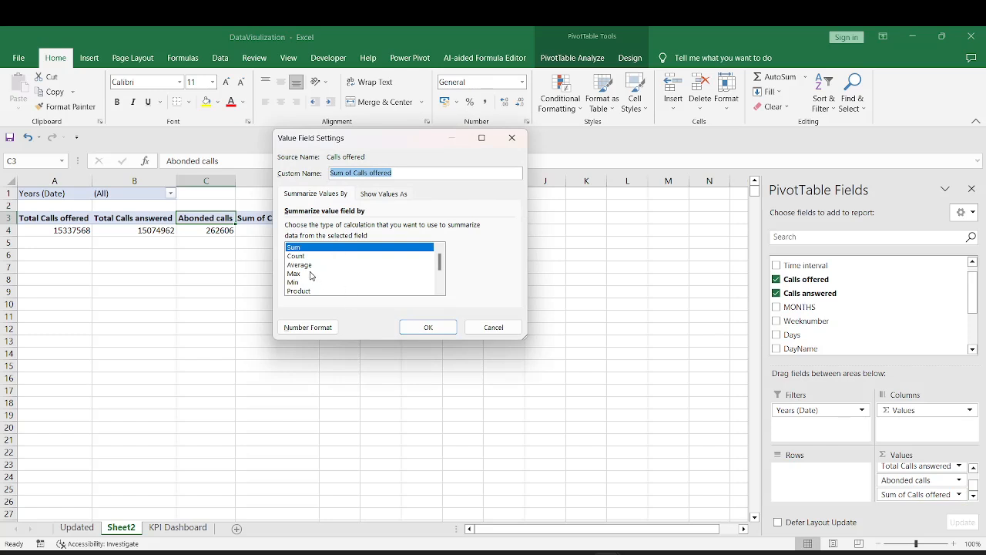
{"action": "left_click", "coordinate": [308, 268]}
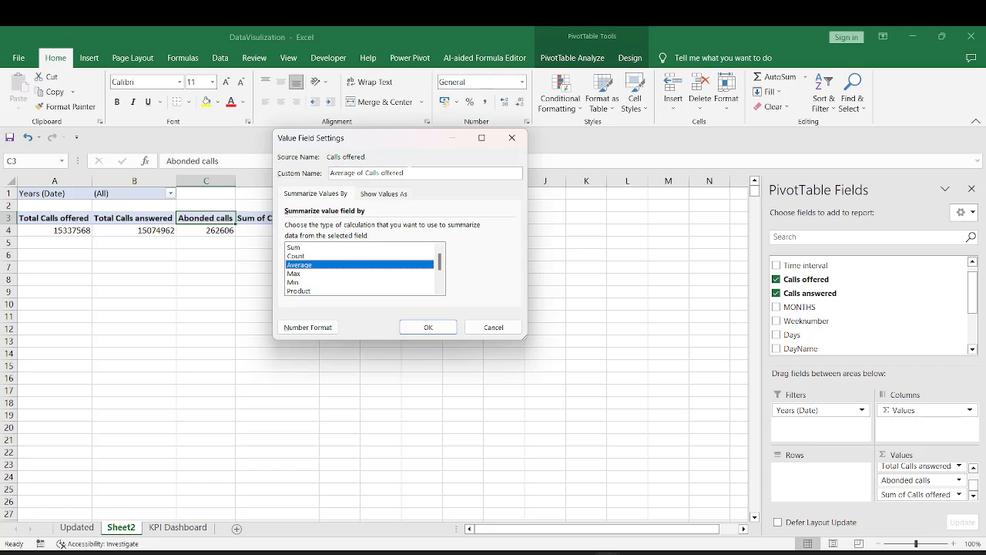
{"action": "left_click_drag", "start_coordinate": [365, 173], "coordinate": [357, 173]}
{"action": "key", "text": "BackSpace"}
{"action": "key", "text": "BackSpace"}
{"action": "key", "text": "BackSpace"}
{"action": "key", "text": "BackSpace"}
{"action": "key", "text": "BackSpace"}
{"action": "key", "text": "BackSpace"}
{"action": "key", "text": "BackSpace"}
{"action": "key", "text": "BackSpace"}
{"action": "type", "text": "vg"}
{"action": "left_click", "coordinate": [431, 330]}
Show the Avg Calls offered value in D4 with two decimal places
{"action": "left_click", "coordinate": [257, 230]}
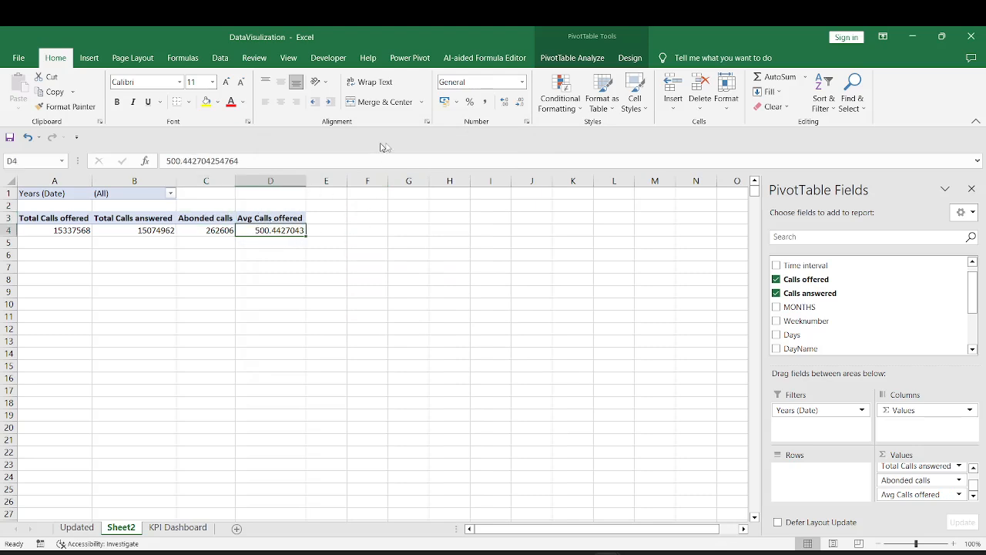
{"action": "left_click", "coordinate": [521, 102]}
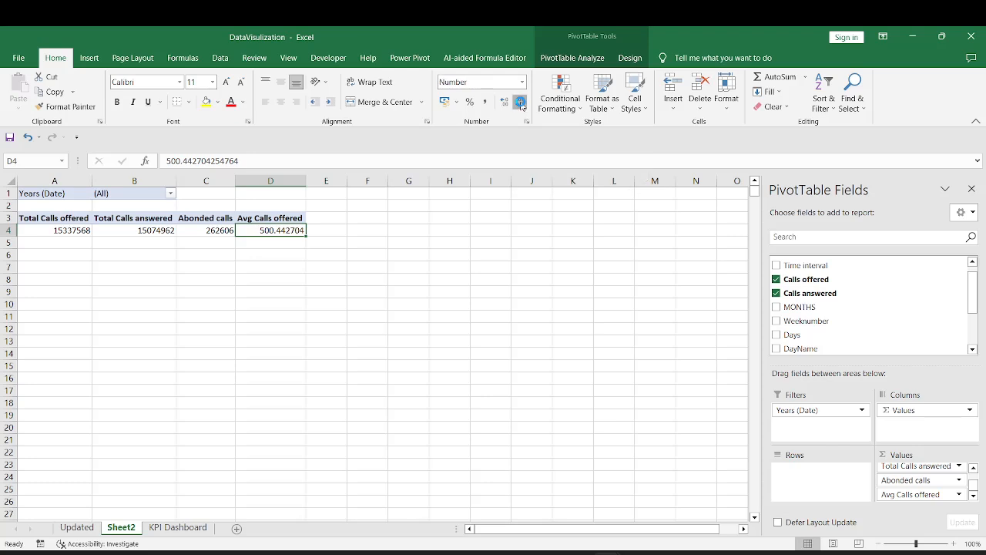
{"action": "left_click", "coordinate": [520, 103]}
{"action": "left_click", "coordinate": [332, 217]}
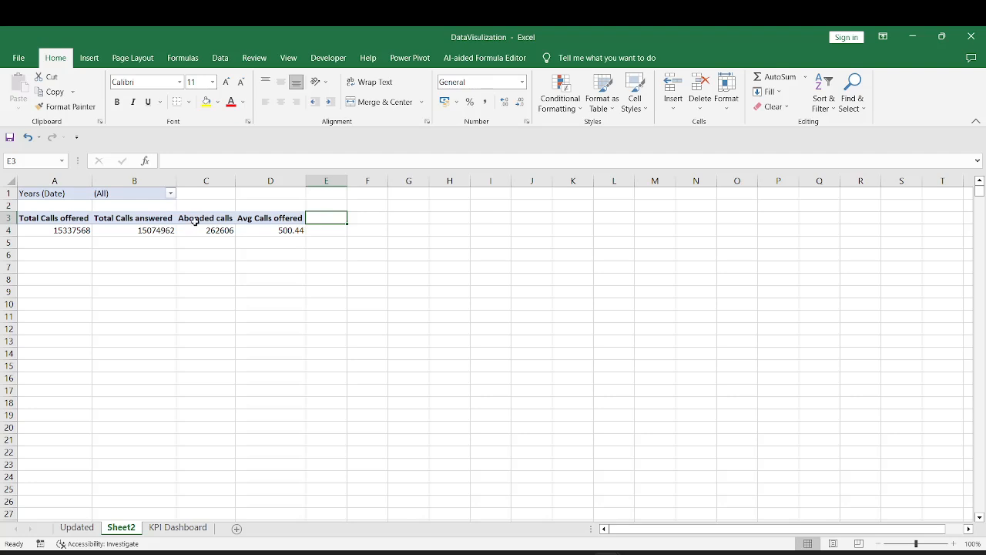
Insert a calculated field named Abandonded% with the formula ('Calls offered' - 'Calls answered') / 'Calls offered' in the PivotTable
{"action": "left_click_drag", "start_coordinate": [194, 220], "coordinate": [194, 230]}
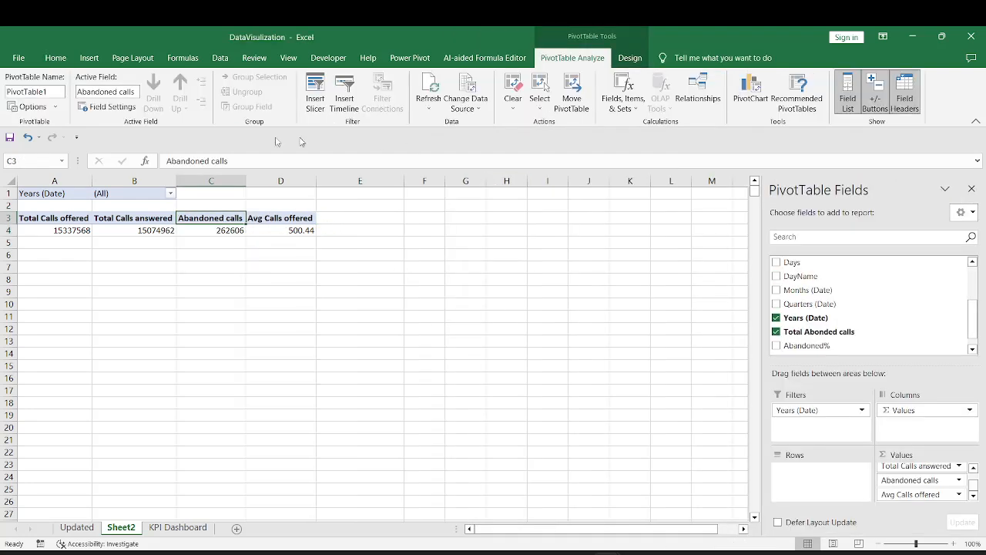
{"action": "left_click", "coordinate": [281, 218]}
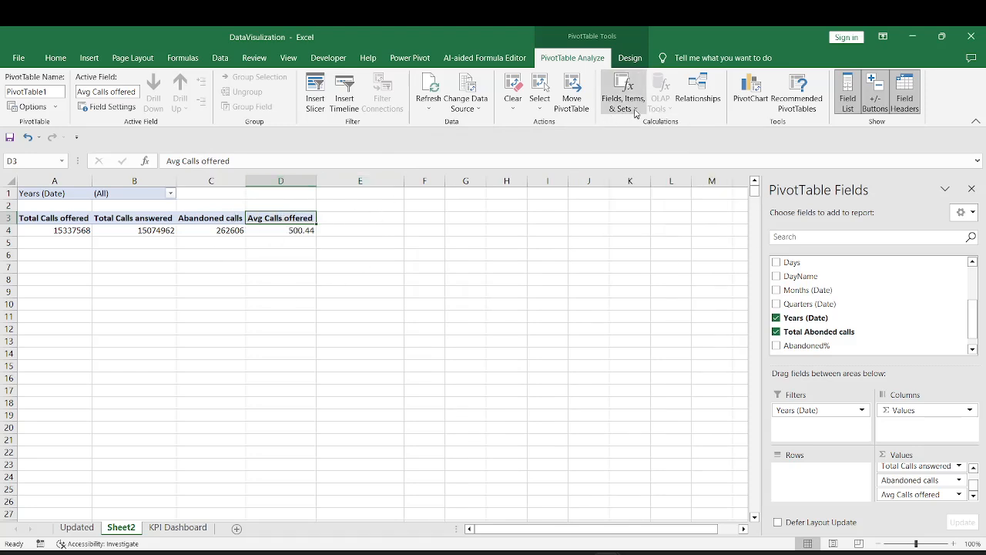
{"action": "left_click", "coordinate": [635, 111]}
{"action": "left_click", "coordinate": [650, 123]}
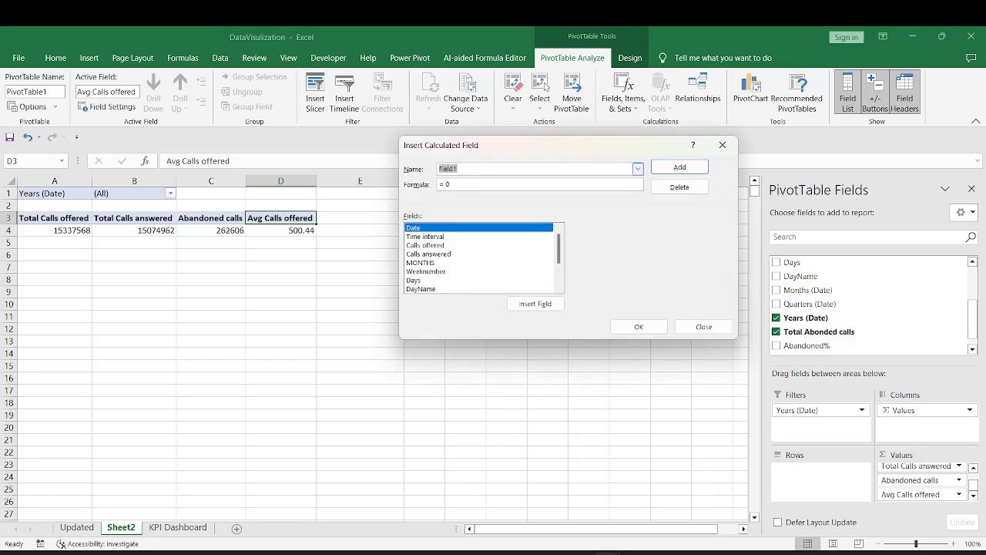
{"action": "type", "text": "Abandonded%"}
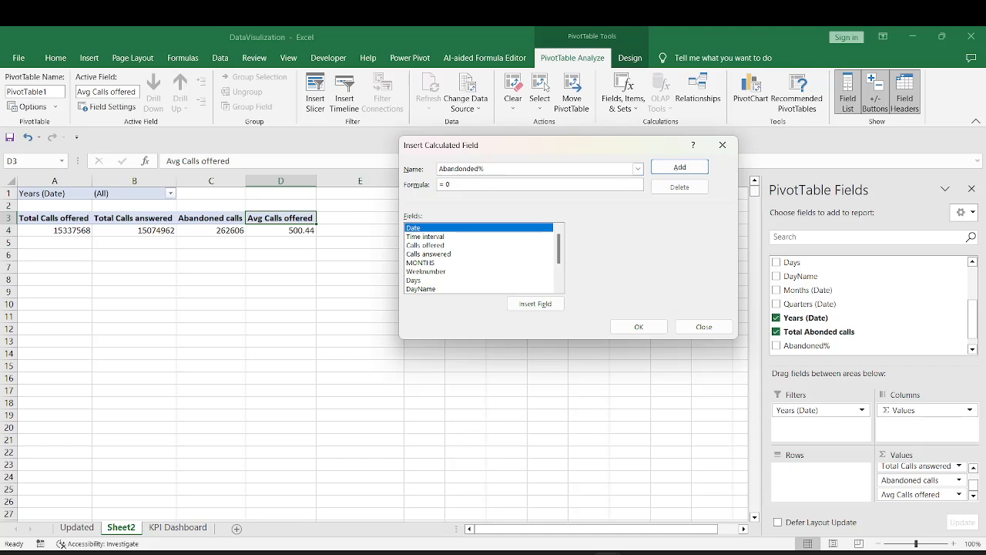
{"action": "left_click", "coordinate": [433, 245]}
{"action": "left_click", "coordinate": [524, 305]}
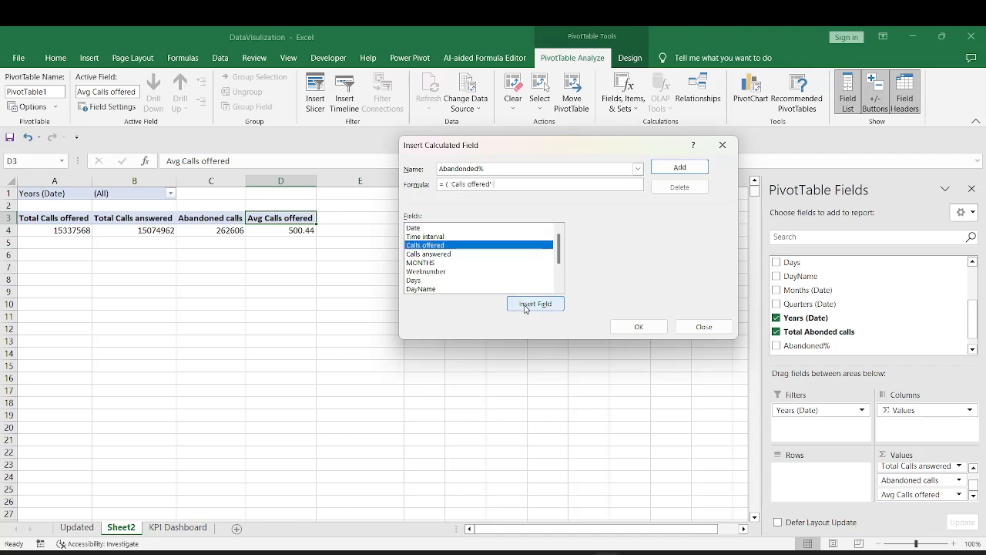
{"action": "left_click", "coordinate": [450, 255]}
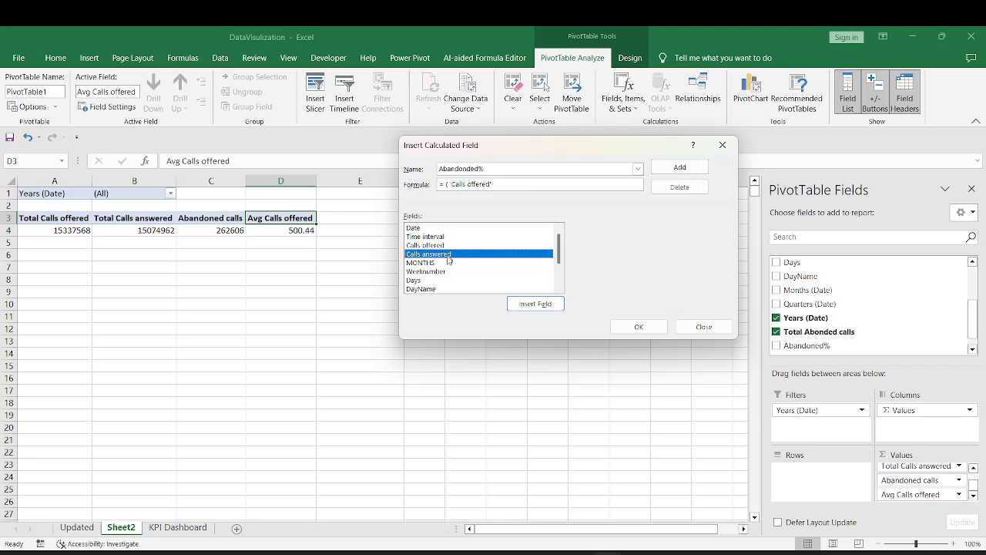
{"action": "left_click", "coordinate": [538, 305]}
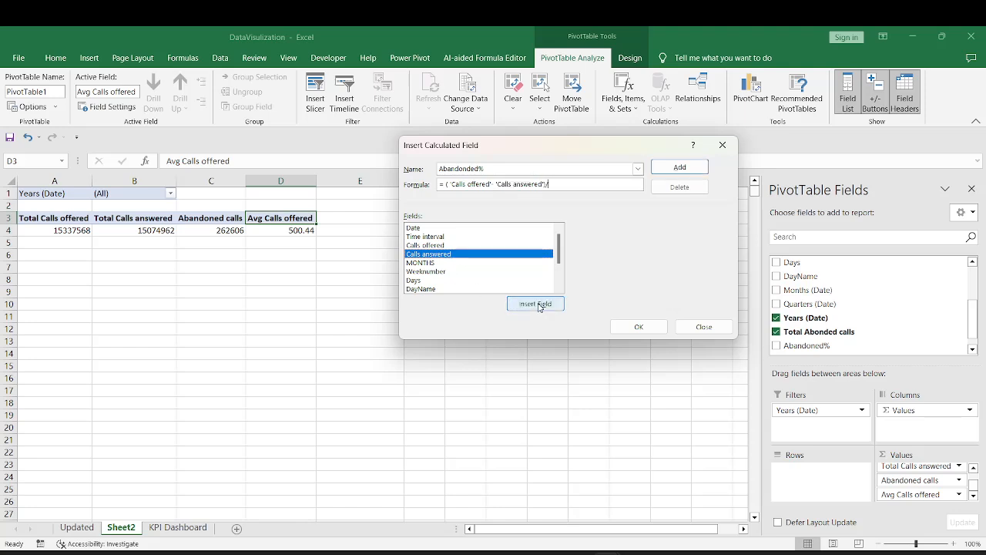
{"action": "left_click", "coordinate": [470, 245]}
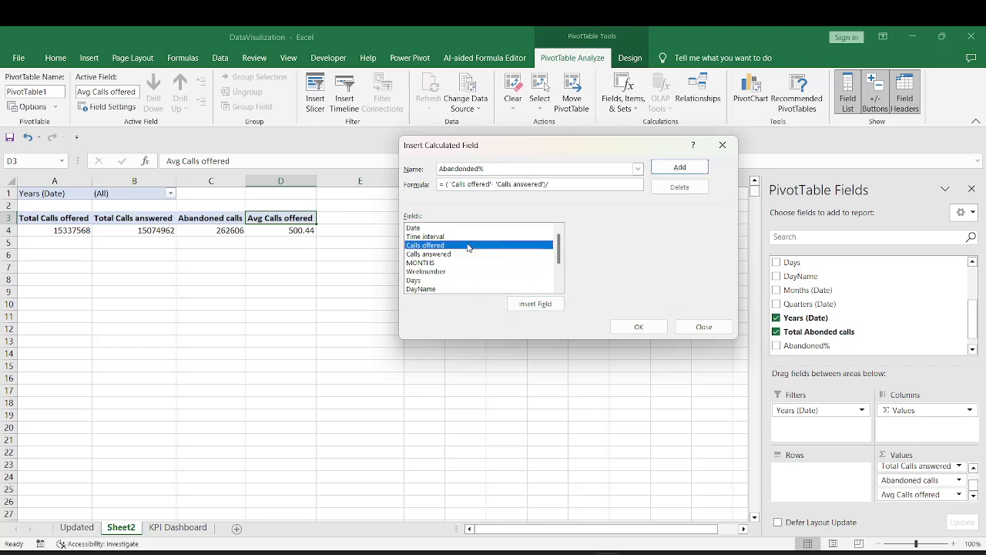
{"action": "left_click", "coordinate": [547, 305]}
{"action": "left_click", "coordinate": [639, 327]}
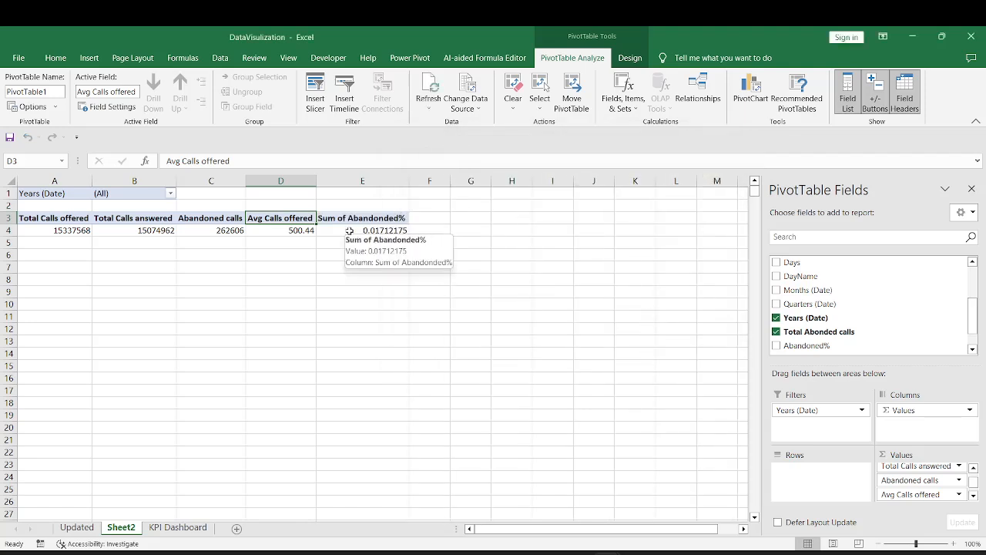
Format the Sum of Abandonded% value in E4 as a percentage with two decimal places
{"action": "left_click", "coordinate": [354, 231]}
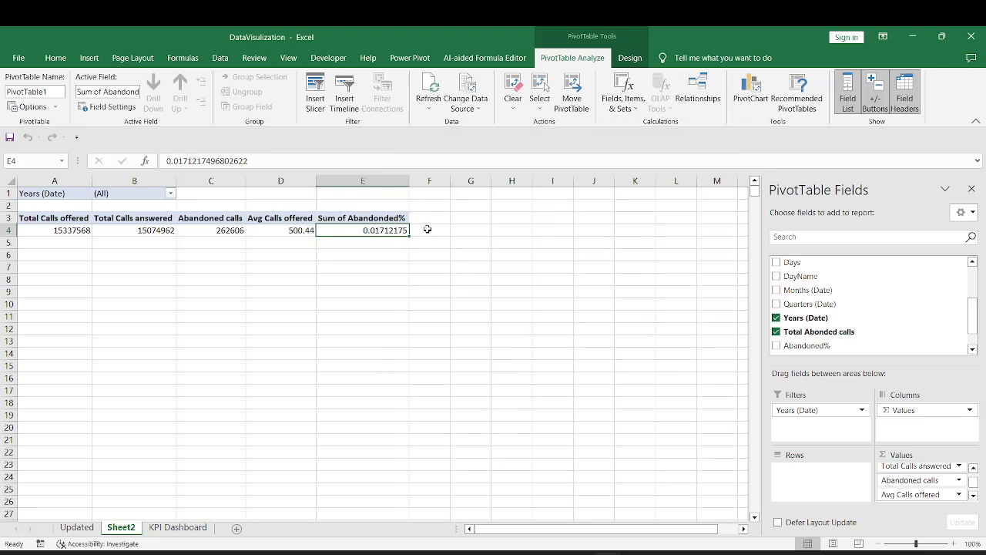
{"action": "left_click", "coordinate": [55, 58]}
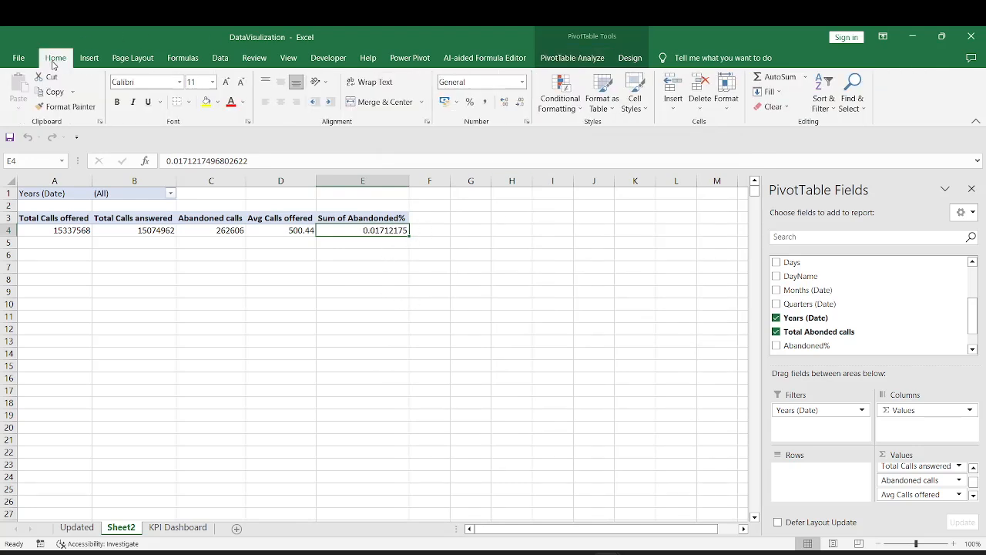
{"action": "left_click", "coordinate": [469, 103]}
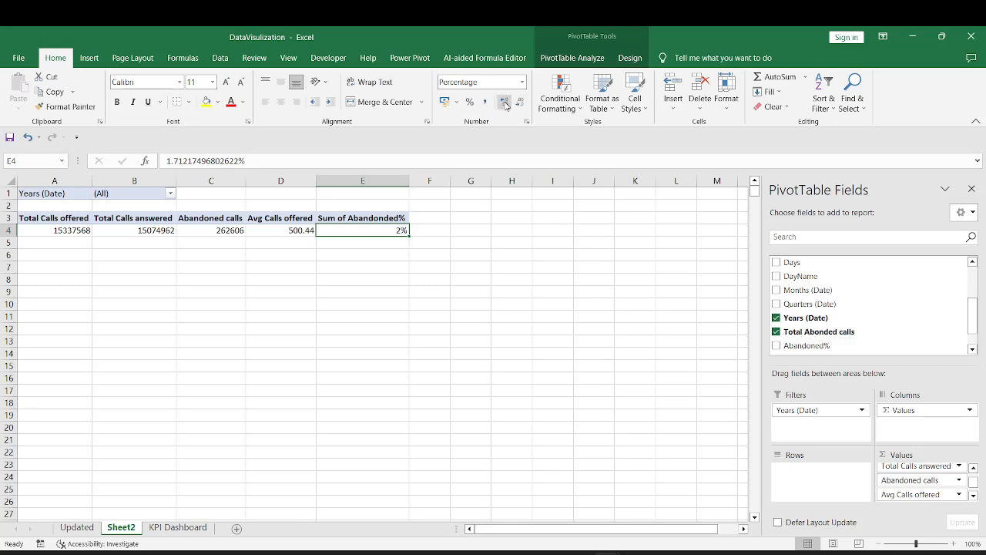
{"action": "left_click", "coordinate": [505, 102]}
{"action": "left_click", "coordinate": [505, 103]}
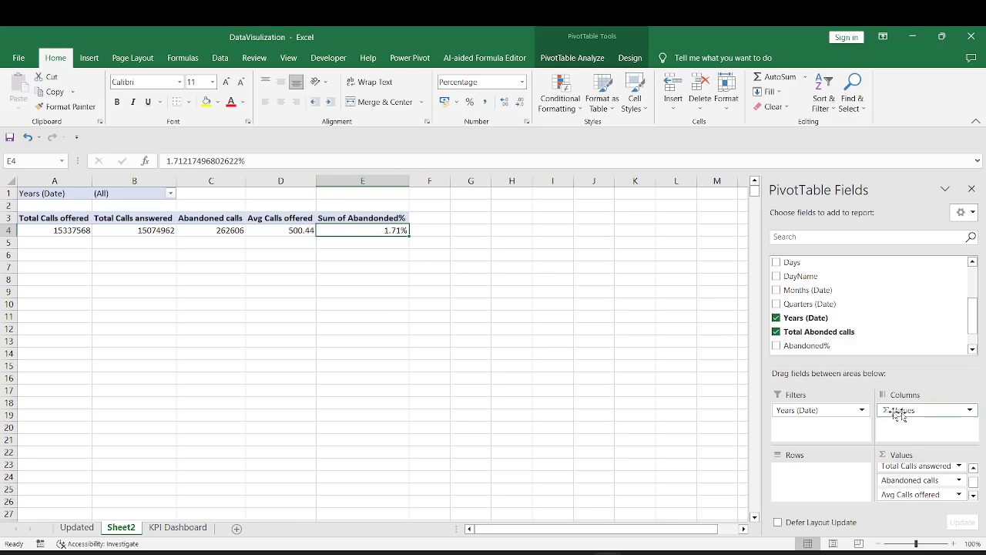
Rename the Sum of Abandonded% value field as %Abandonded
{"action": "left_click", "coordinate": [973, 495]}
{"action": "left_click", "coordinate": [960, 494]}
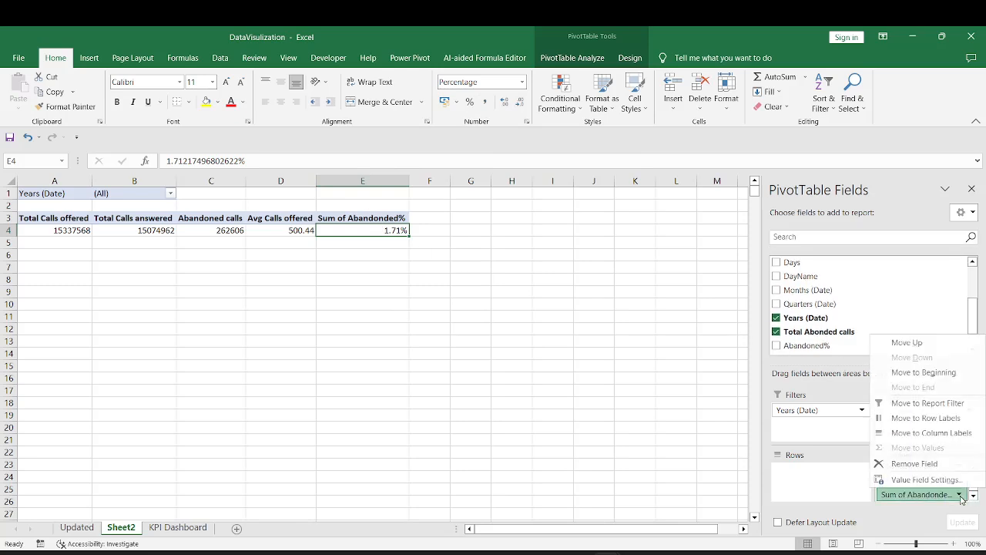
{"action": "left_click", "coordinate": [937, 486]}
{"action": "type", "text": "%Abandonded"}
{"action": "key", "text": "Return"}
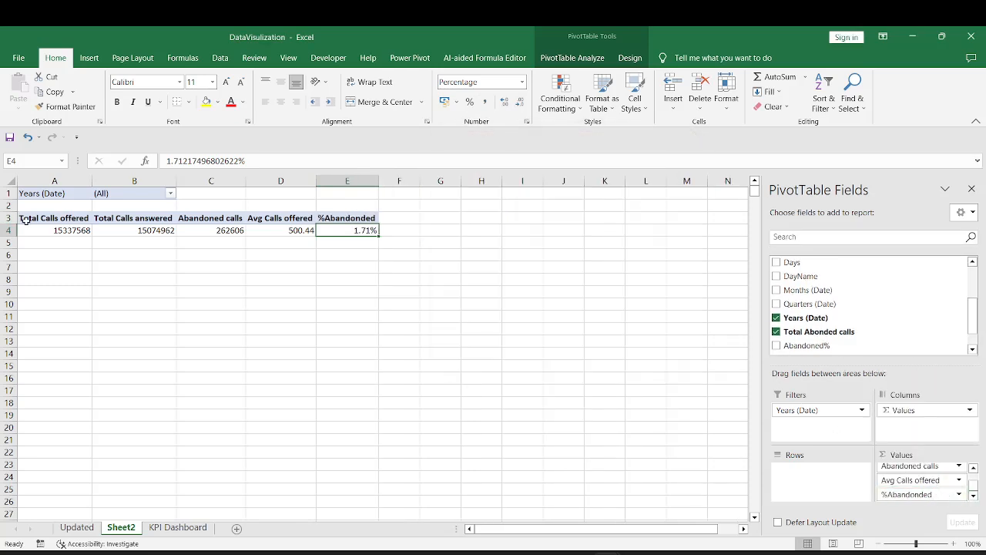
Examine the PivotTable's five value columns and the year choices offered by its Years (Date) filter
{"action": "left_click", "coordinate": [44, 219]}
{"action": "left_click_drag", "start_coordinate": [44, 223], "coordinate": [373, 231]}
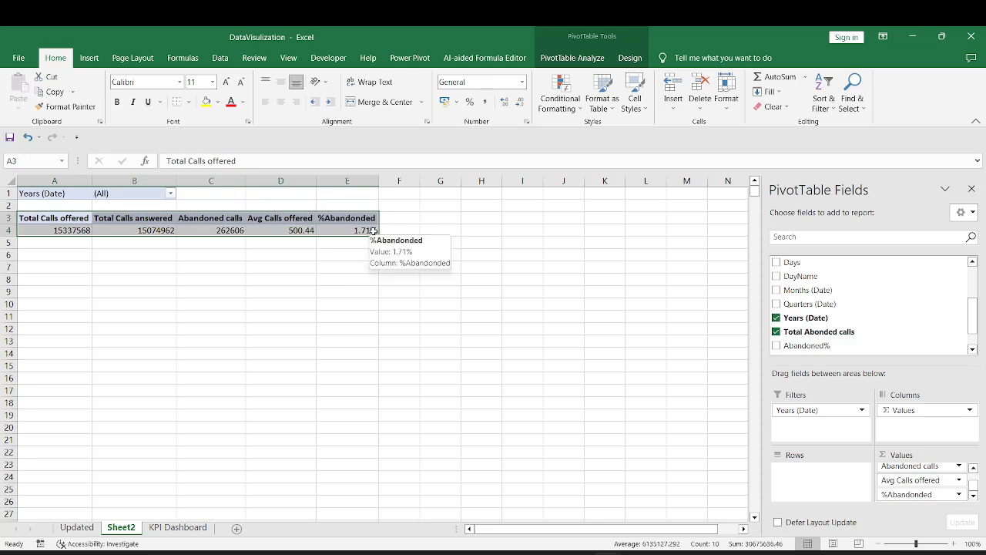
{"action": "left_click", "coordinate": [171, 194]}
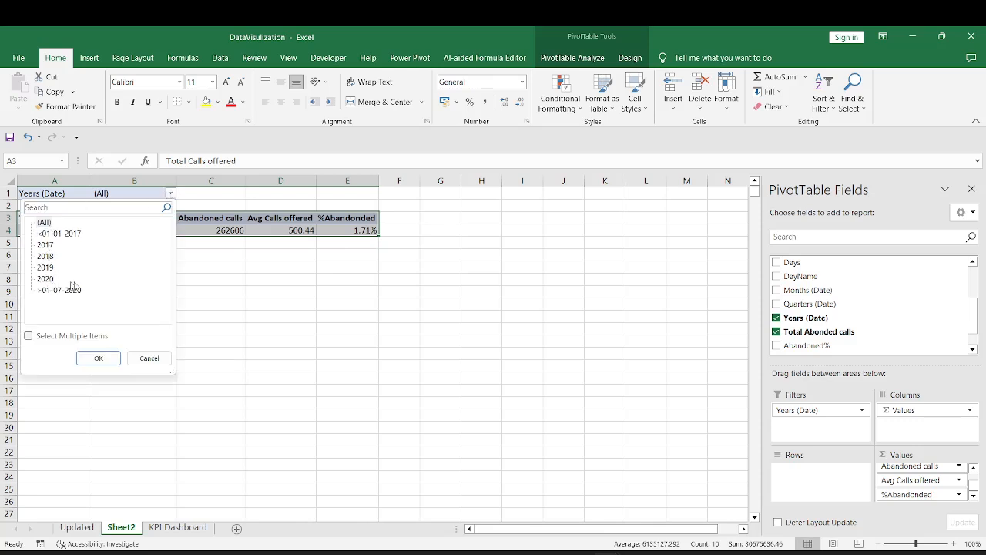
{"action": "left_click", "coordinate": [104, 359]}
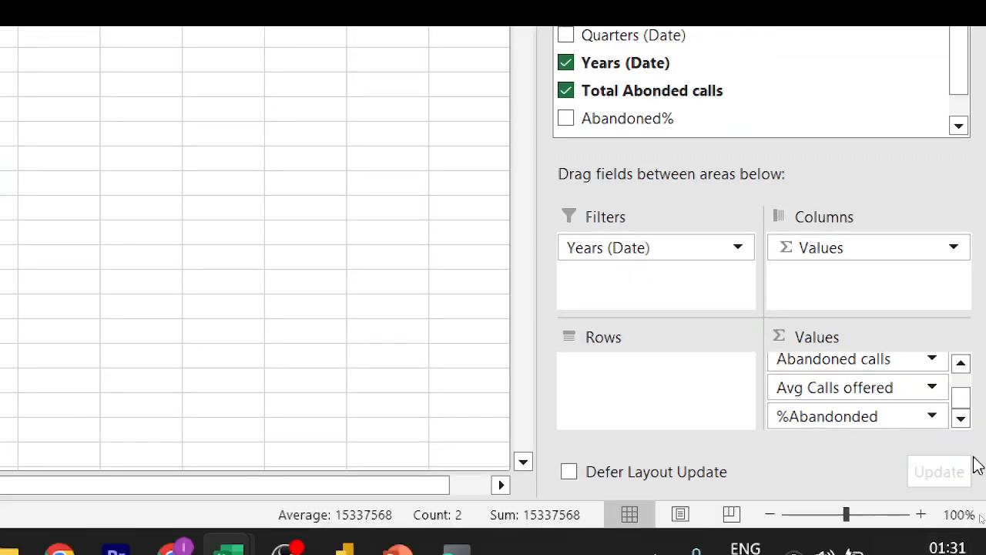
Reorder the PivotTable values so that Avg Calls offered comes before Abandoned calls
{"action": "left_click_drag", "start_coordinate": [912, 414], "coordinate": [869, 399]}
{"action": "left_click", "coordinate": [57, 219]}
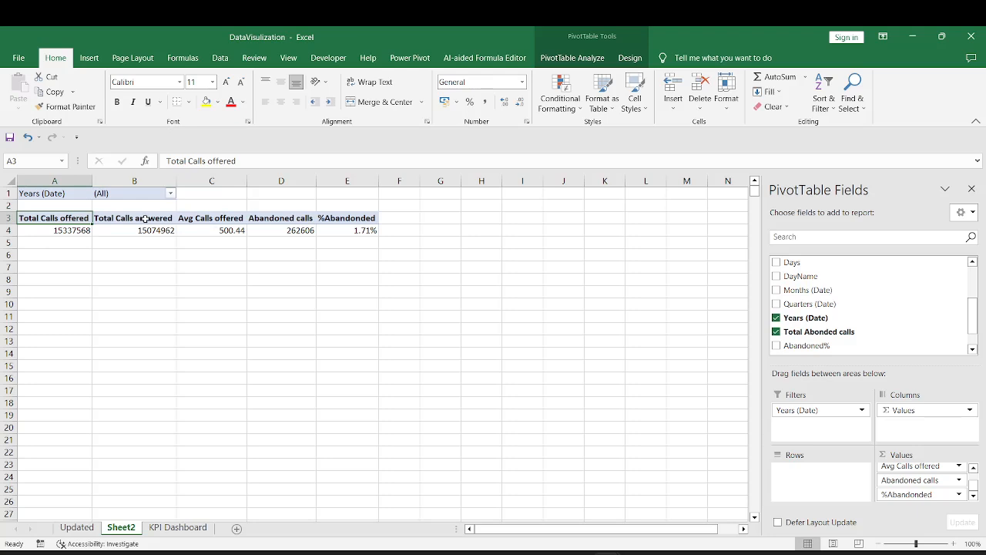
{"action": "left_click", "coordinate": [304, 218]}
{"action": "left_click", "coordinate": [349, 219]}
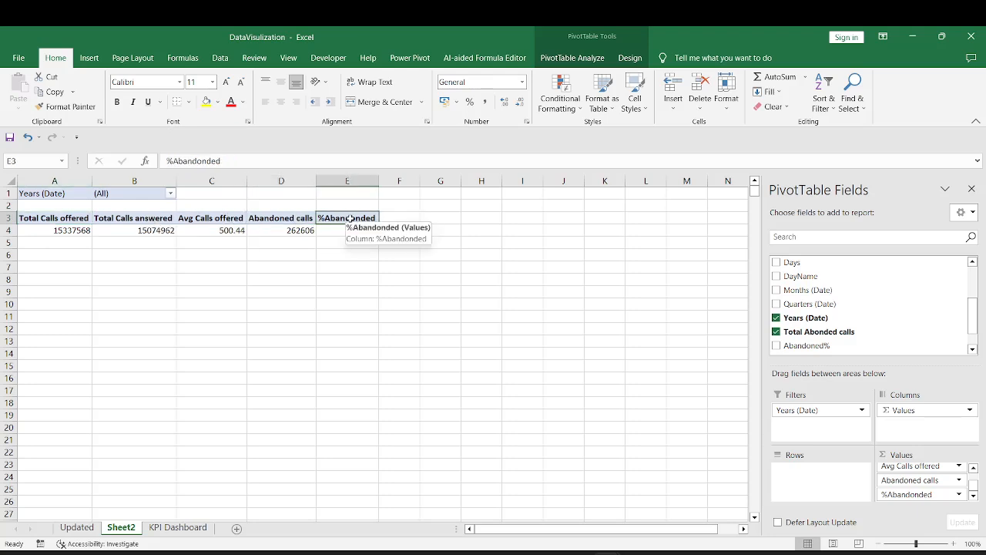
Select the PivotTable's headers and values in A3:E4
{"action": "left_click", "coordinate": [46, 221]}
{"action": "key", "text": "ctrl+a"}
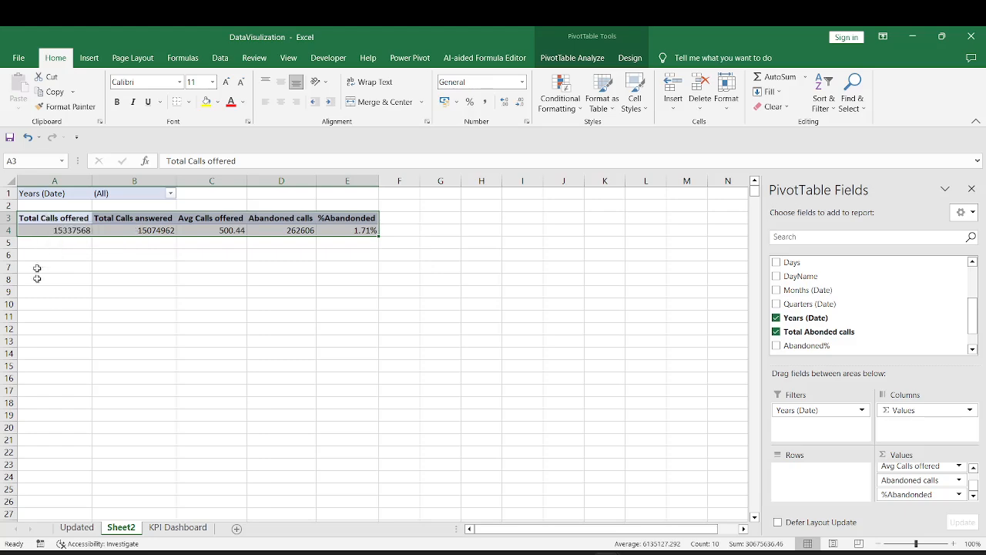